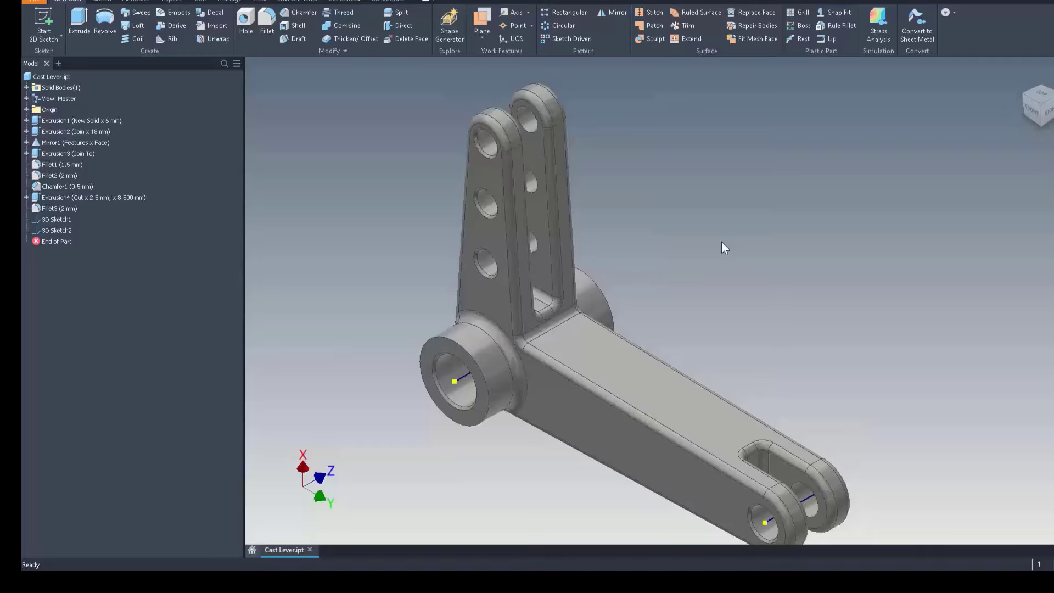
- Switch the cast lever part to the Autodesk Inventor Nastran analysis environment
{"action": "left_click", "coordinate": [297, 2]}
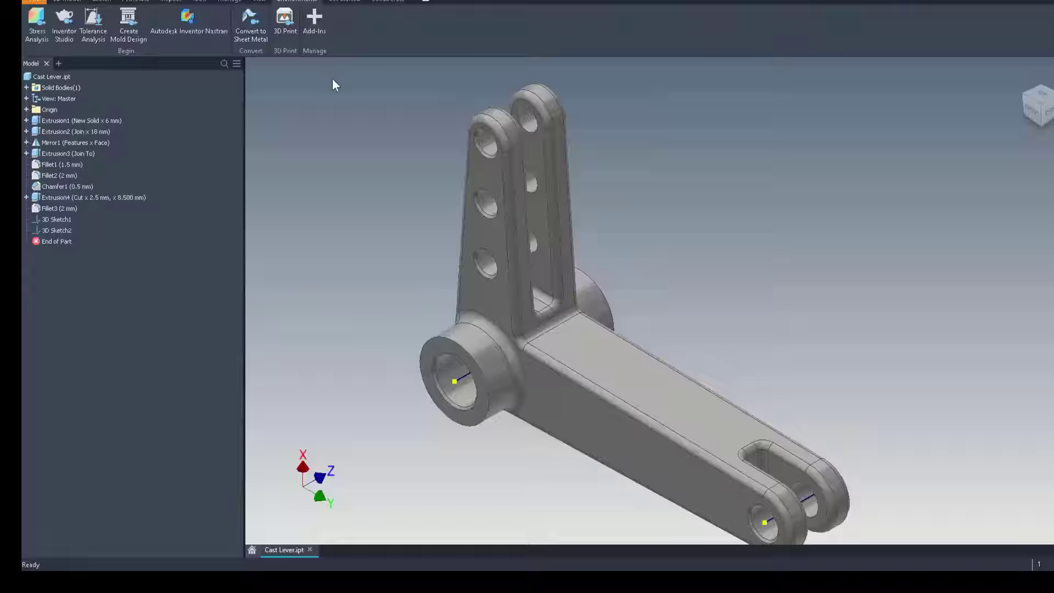
{"action": "left_click", "coordinate": [197, 30]}
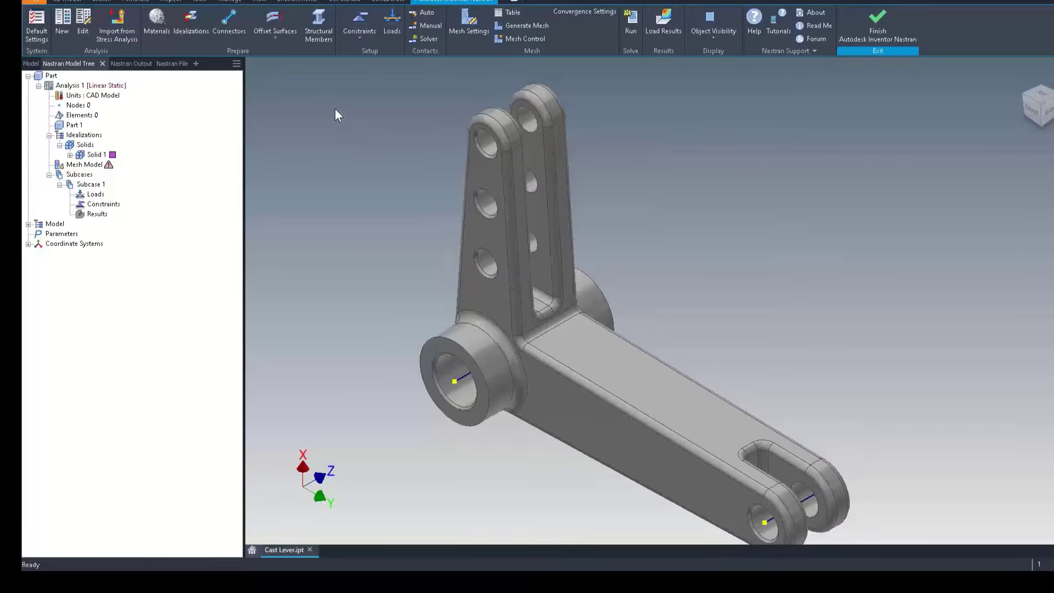
- Review the options of the Nonlinear Static type in Analysis 1's settings and return the analysis to Linear Static
{"action": "right_click", "coordinate": [68, 89]}
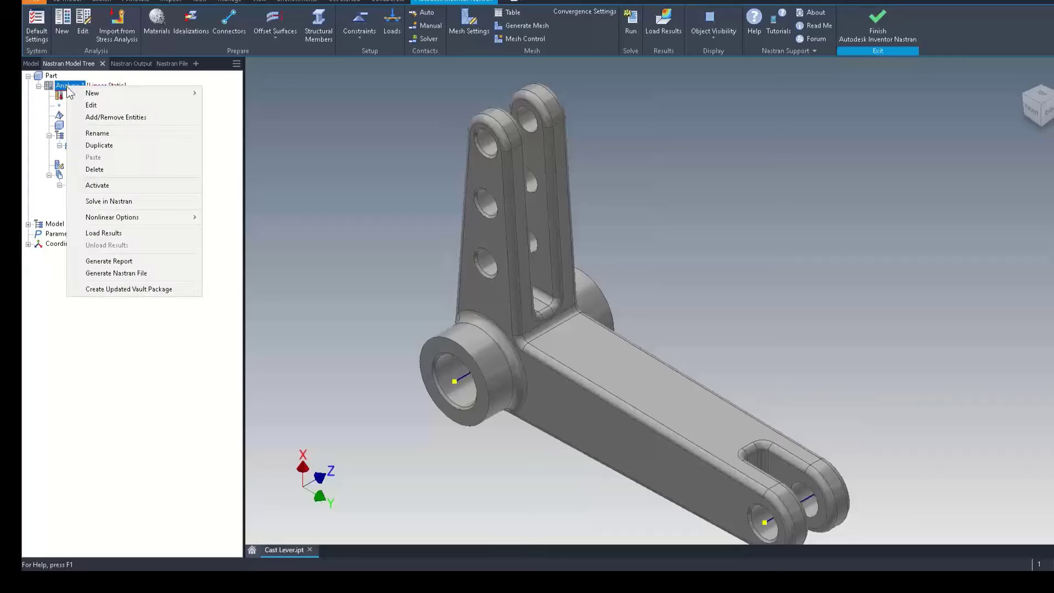
{"action": "left_click", "coordinate": [90, 104]}
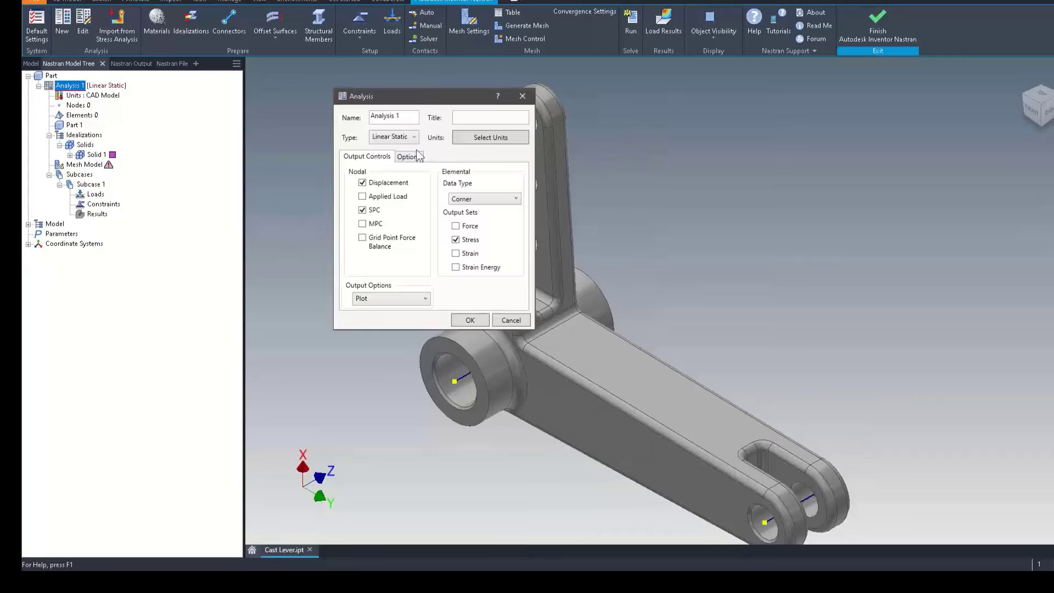
{"action": "left_click", "coordinate": [415, 137]}
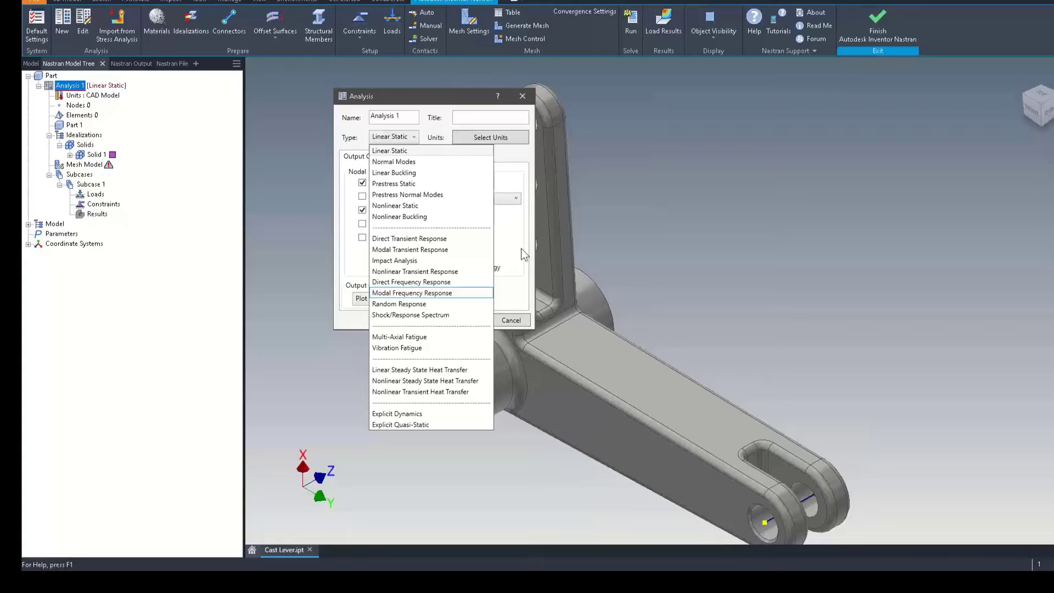
{"action": "left_click", "coordinate": [455, 214]}
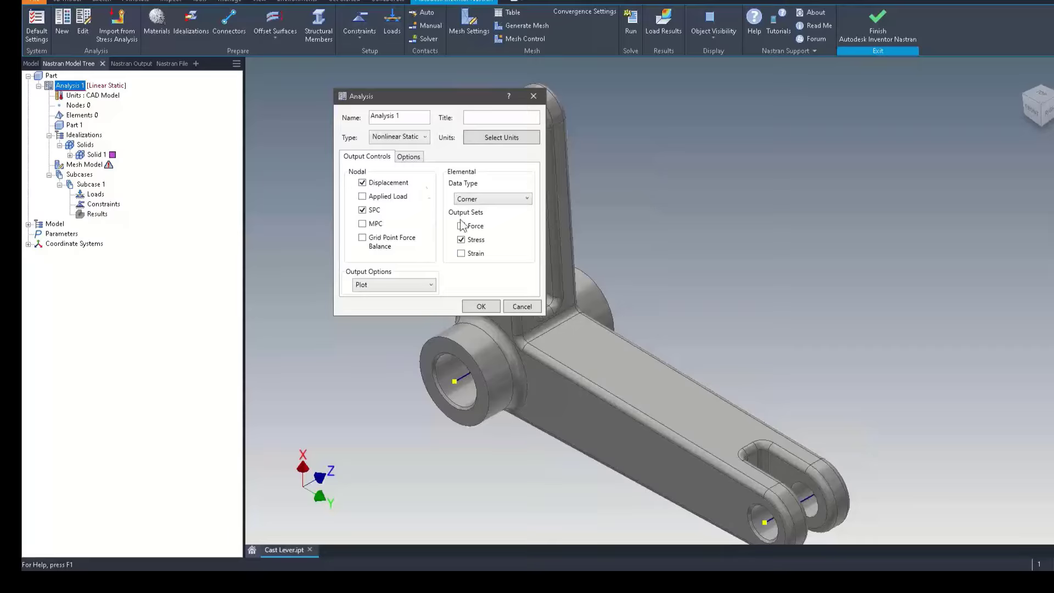
{"action": "left_click", "coordinate": [409, 157]}
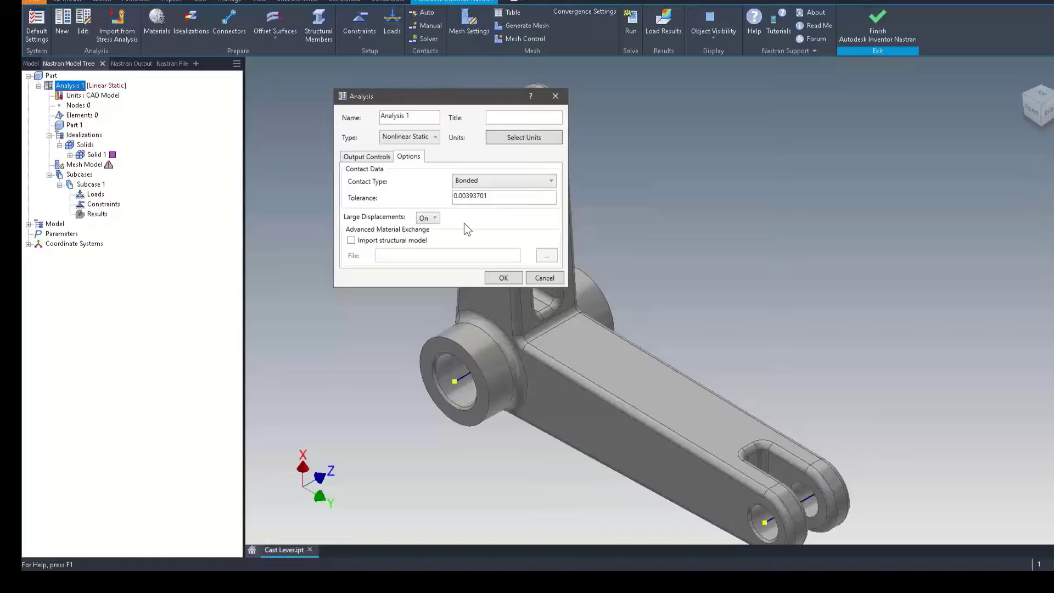
{"action": "left_click", "coordinate": [428, 138]}
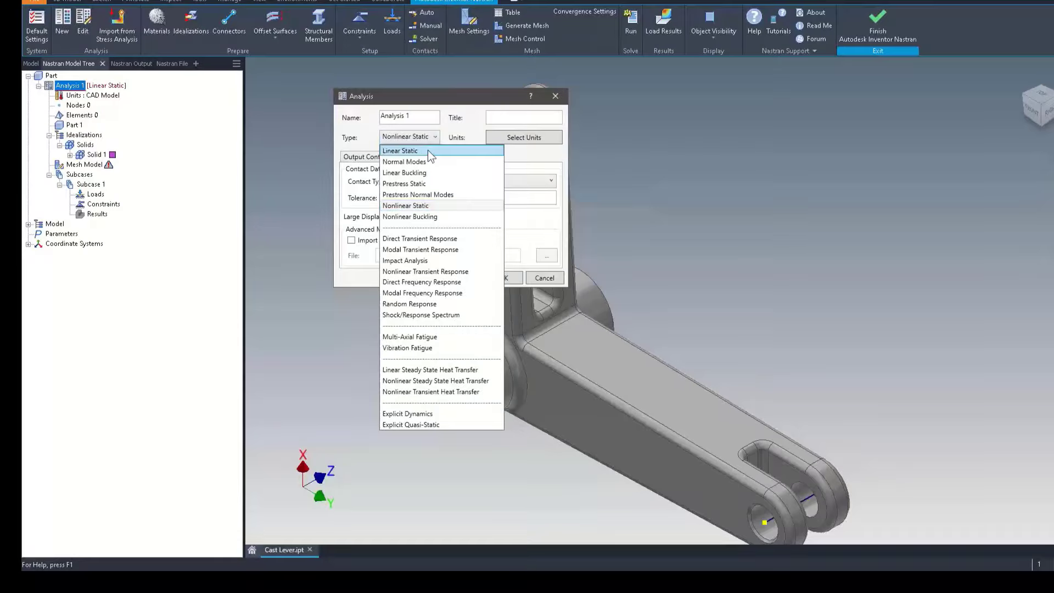
{"action": "left_click", "coordinate": [428, 150]}
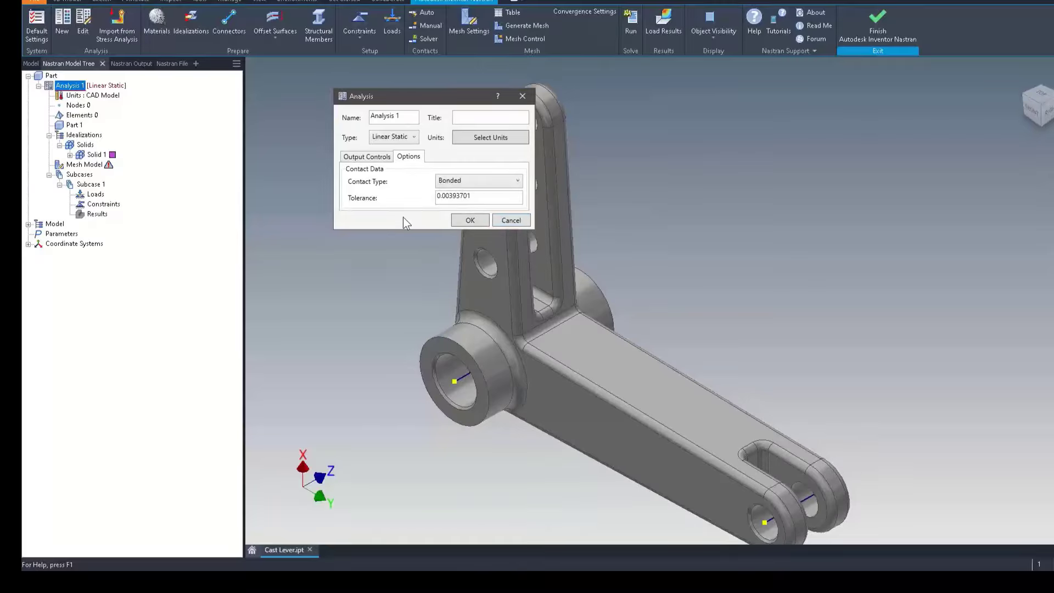
{"action": "left_click", "coordinate": [466, 220]}
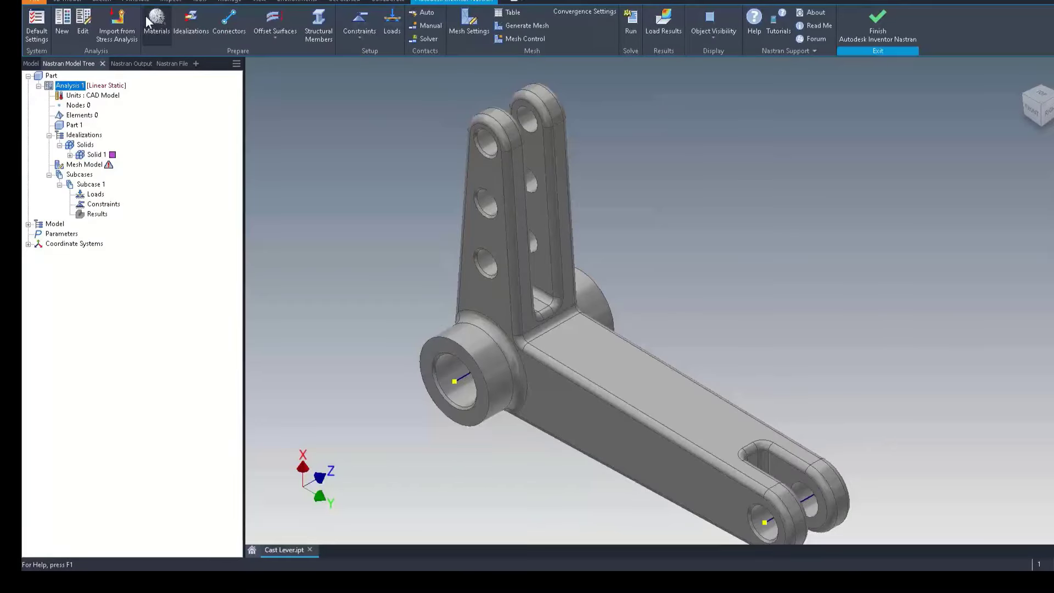
- Create an analysis material from Aluminum 1100-O in the Autodesk Material Library
{"action": "left_click", "coordinate": [147, 19]}
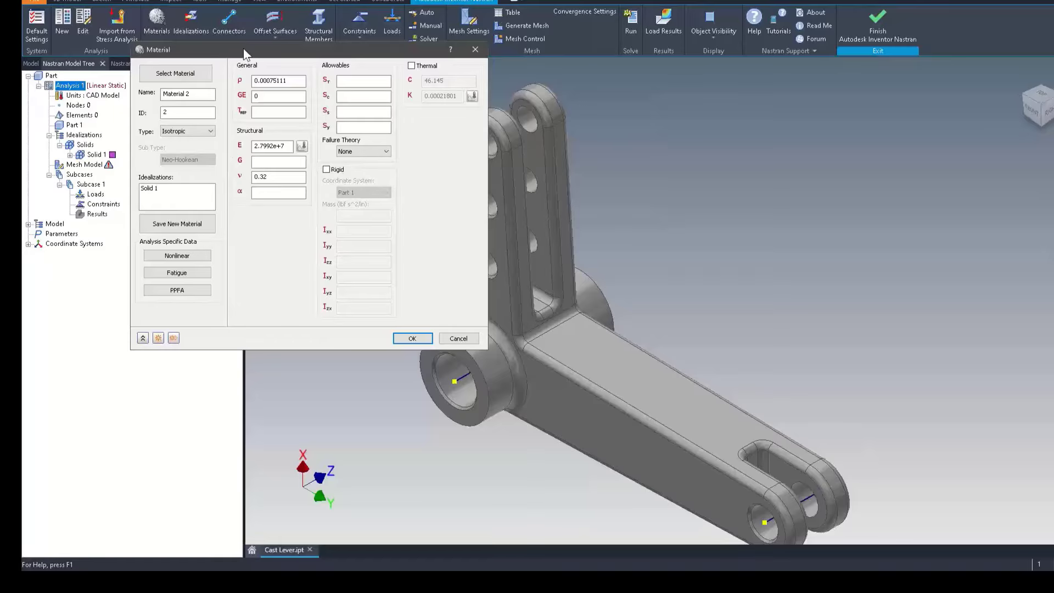
{"action": "left_click_drag", "start_coordinate": [243, 49], "coordinate": [402, 96]}
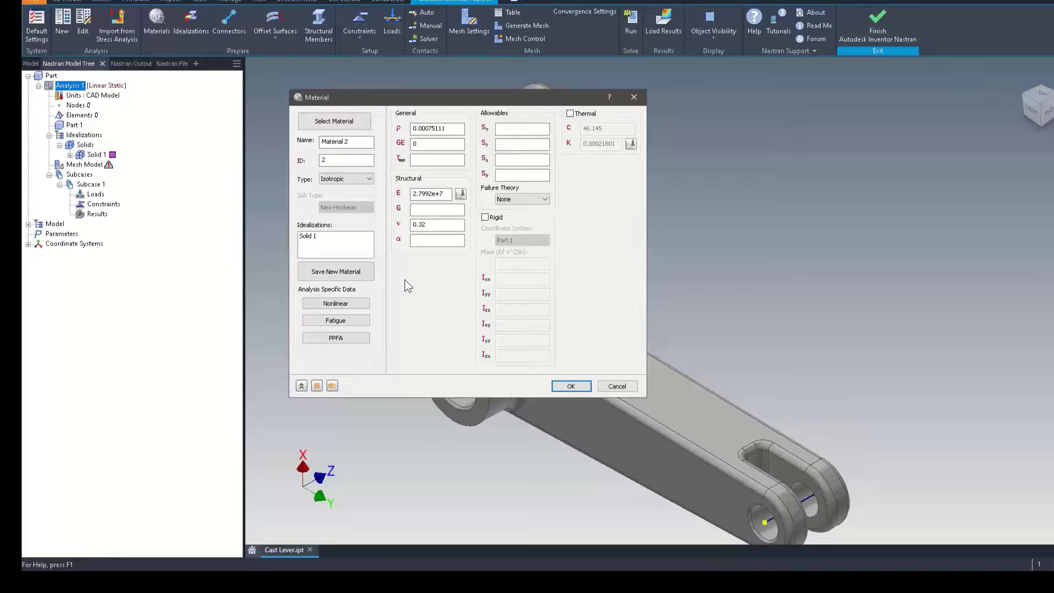
{"action": "left_click", "coordinate": [349, 123]}
{"action": "left_click_drag", "start_coordinate": [292, 174], "coordinate": [589, 173]}
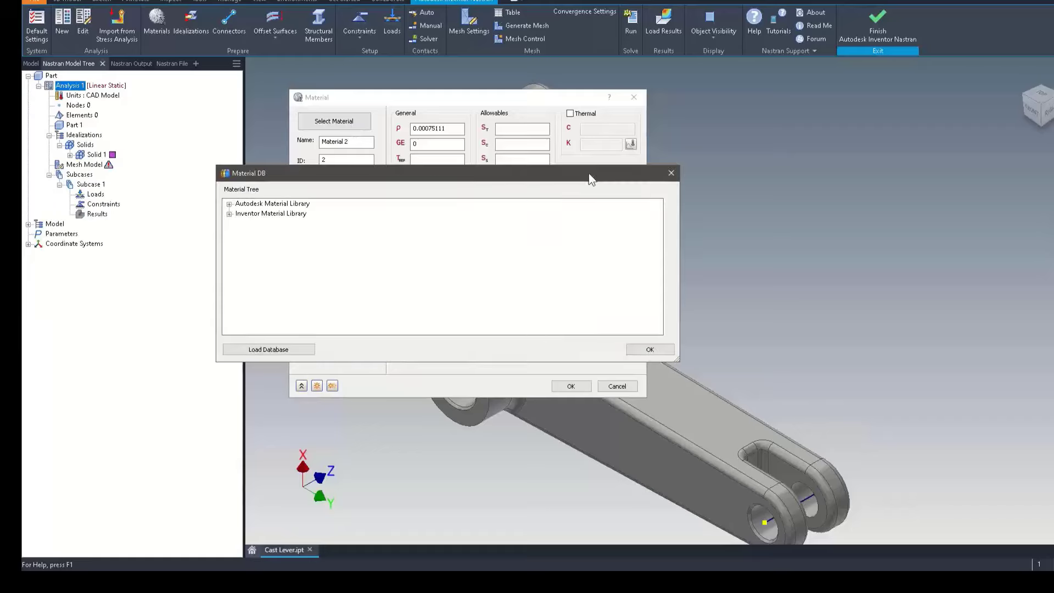
{"action": "left_click", "coordinate": [229, 204]}
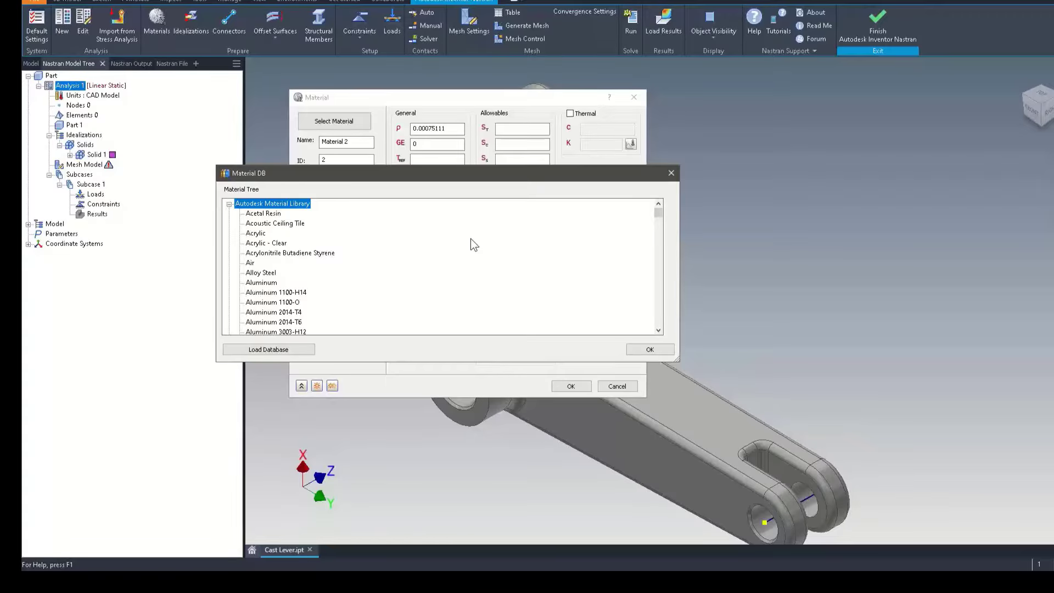
{"action": "left_click", "coordinate": [295, 303]}
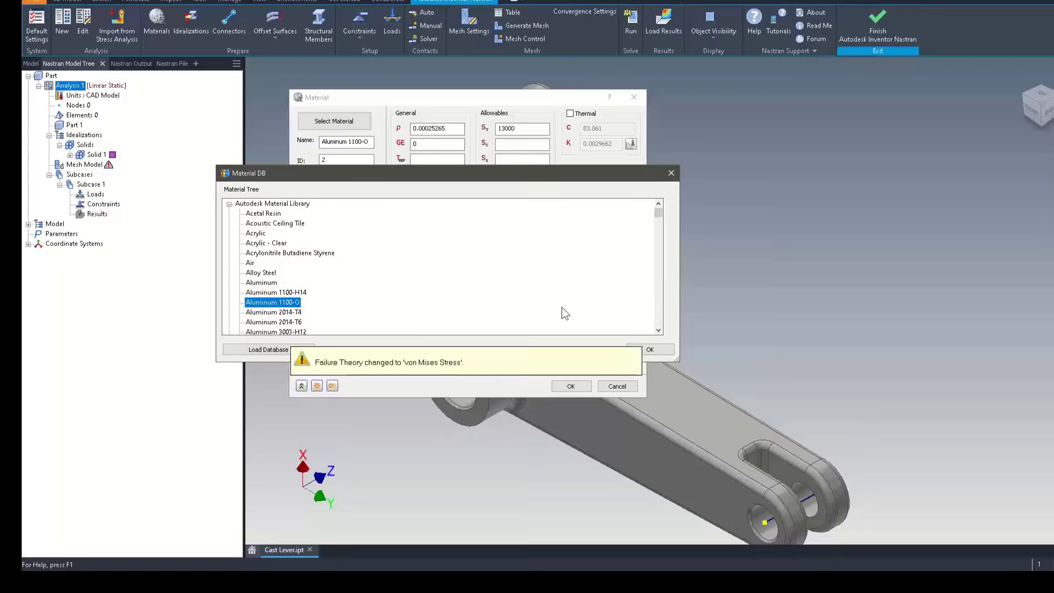
{"action": "left_click_drag", "start_coordinate": [554, 173], "coordinate": [543, 130]}
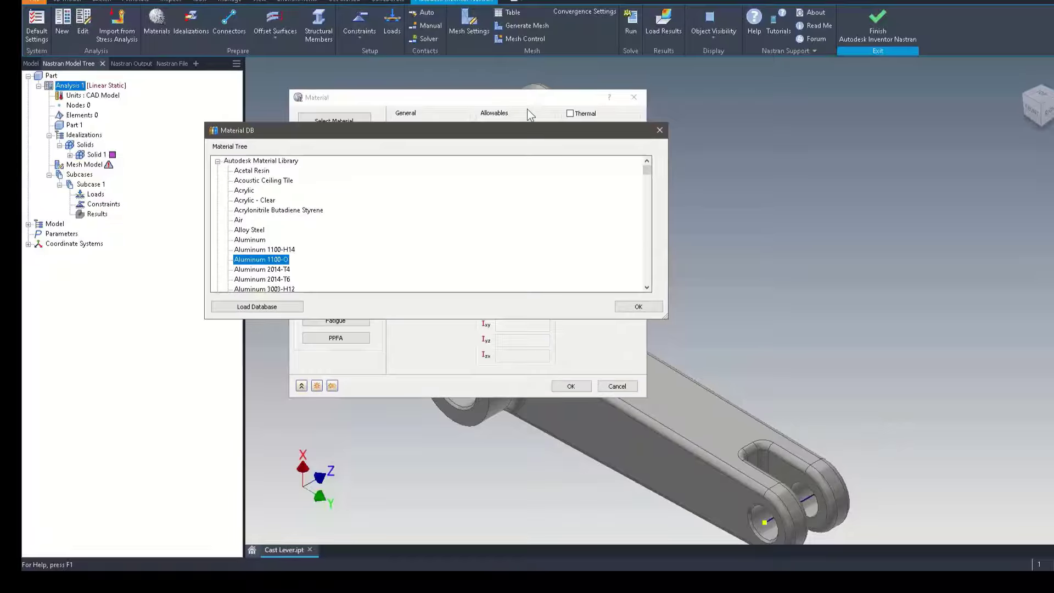
{"action": "left_click", "coordinate": [631, 308]}
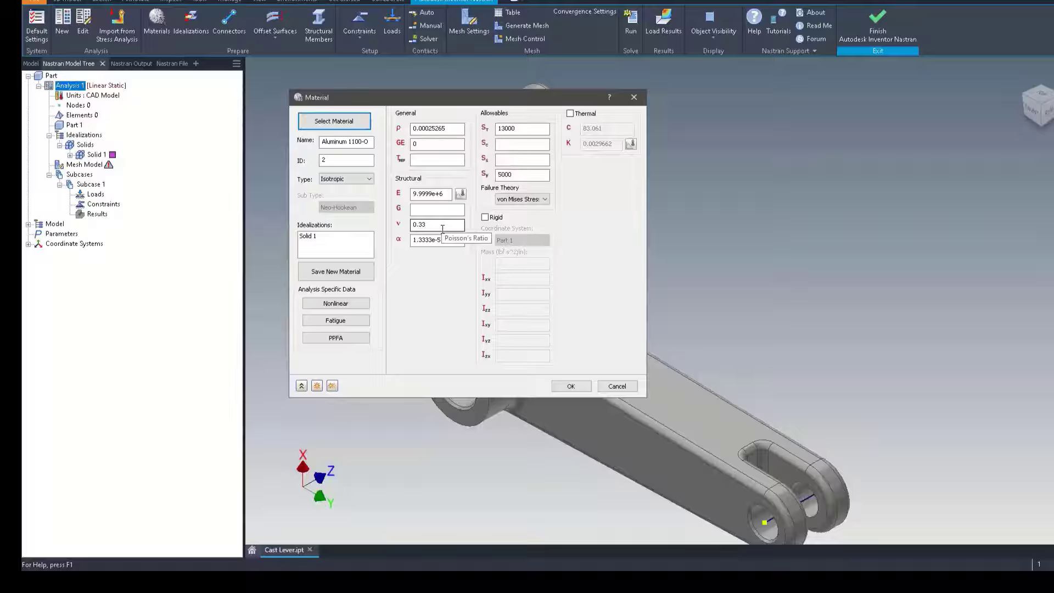
{"action": "left_click", "coordinate": [456, 130]}
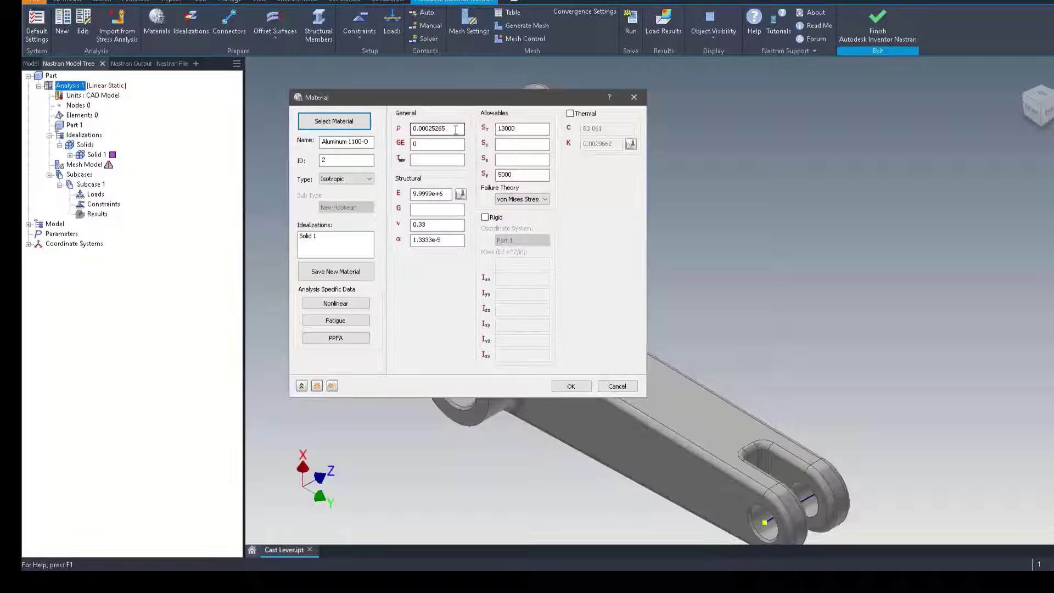
{"action": "double_click", "coordinate": [455, 130]}
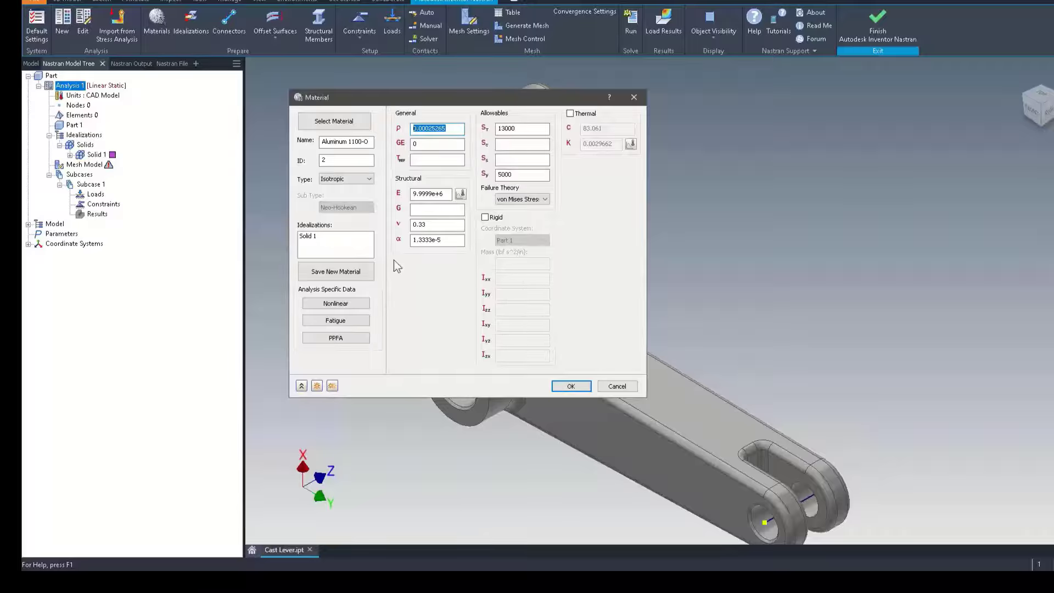
{"action": "left_click", "coordinate": [566, 388]}
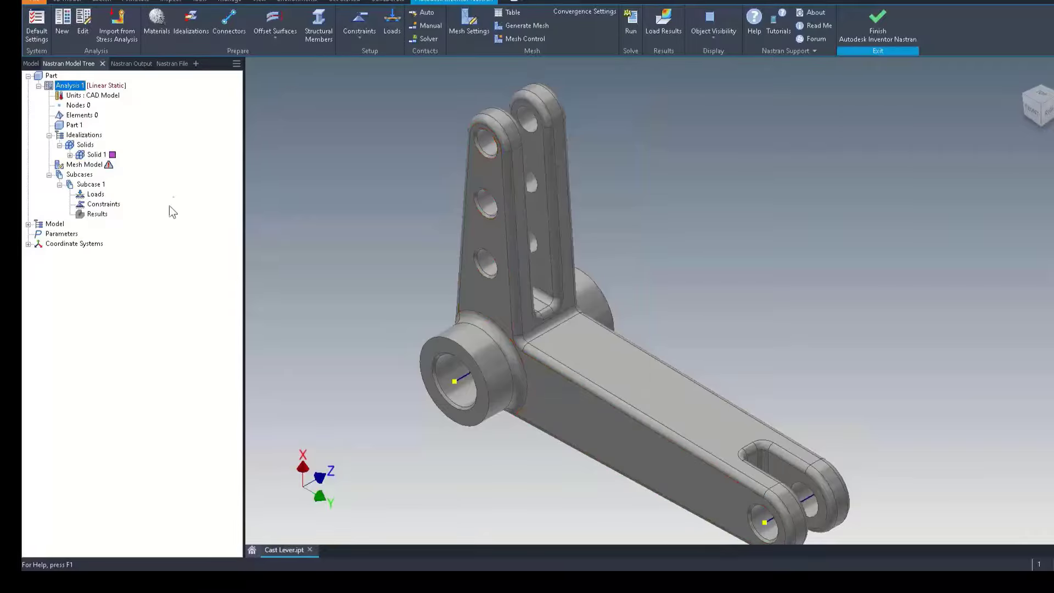
- Edit the Solid 1 idealization to use Solid Elements with the Aluminum 1100-O material
{"action": "left_click", "coordinate": [91, 155]}
{"action": "left_click", "coordinate": [70, 155]}
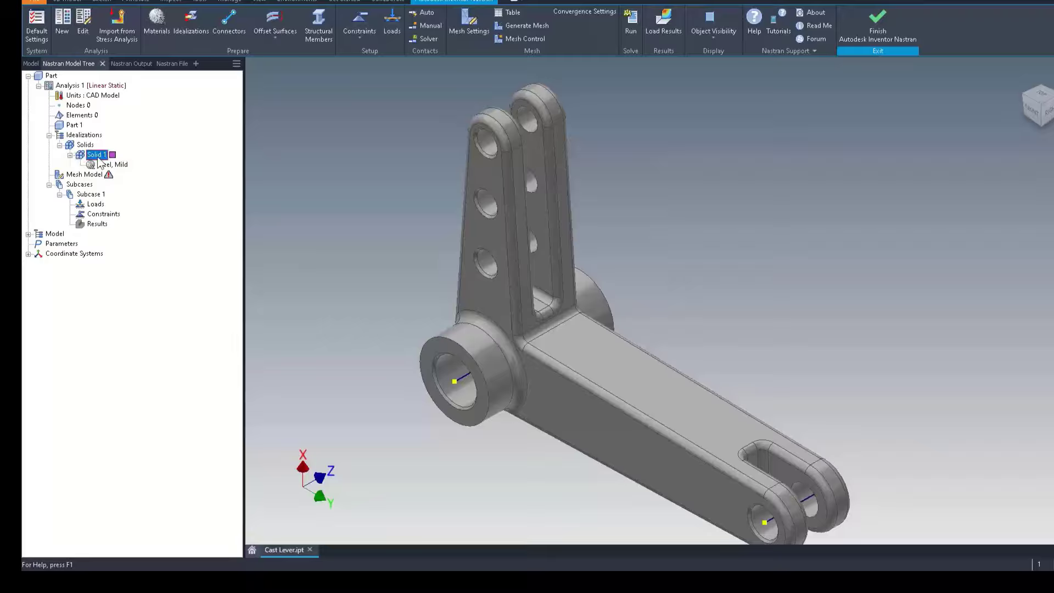
{"action": "right_click", "coordinate": [95, 157]}
{"action": "left_click", "coordinate": [120, 164]}
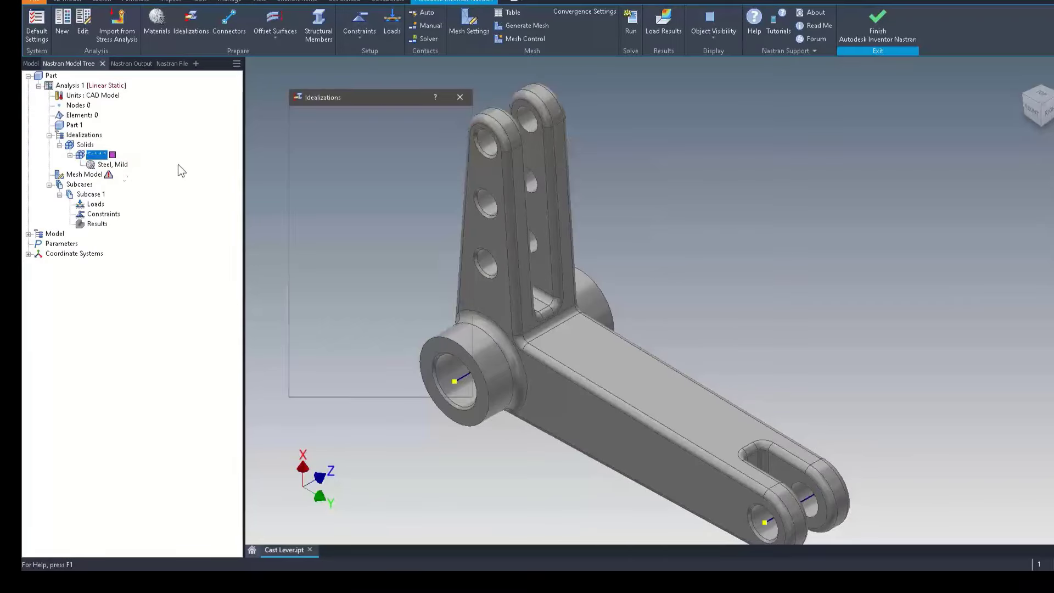
{"action": "left_click", "coordinate": [358, 151]}
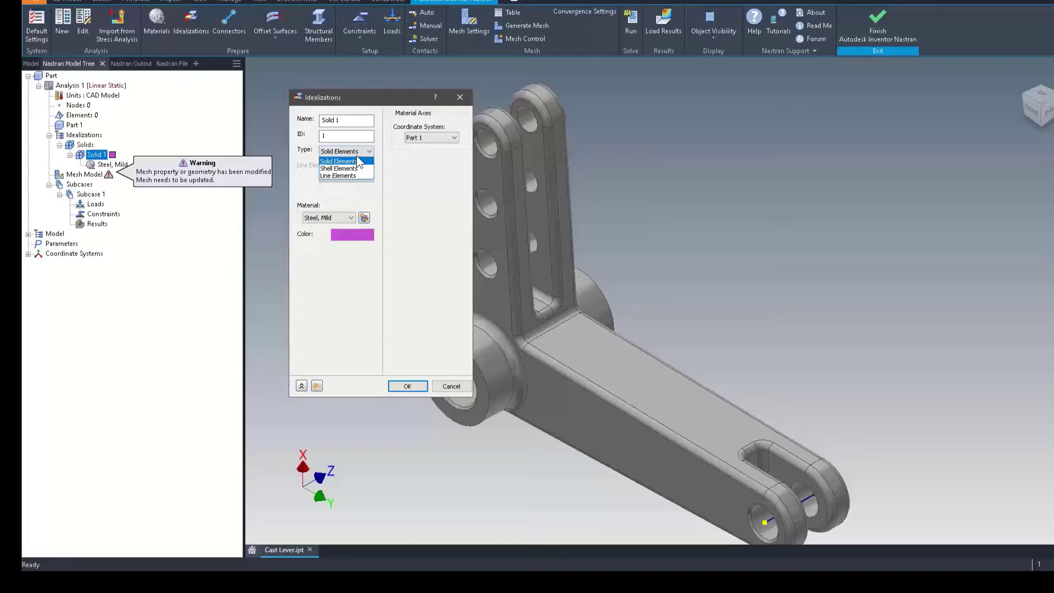
{"action": "left_click", "coordinate": [357, 158]}
{"action": "left_click", "coordinate": [349, 218]}
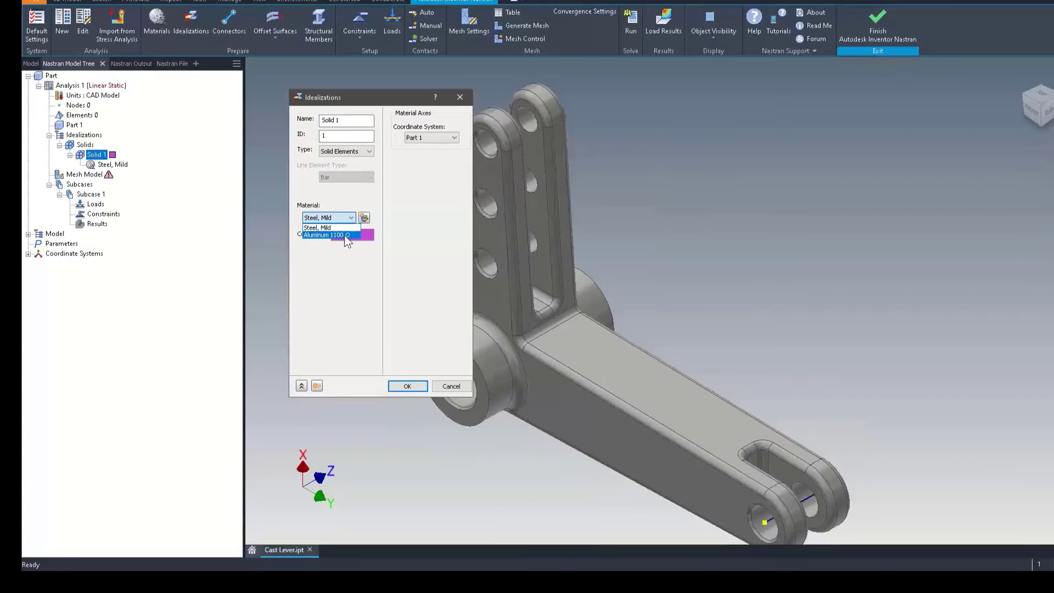
{"action": "left_click", "coordinate": [344, 235]}
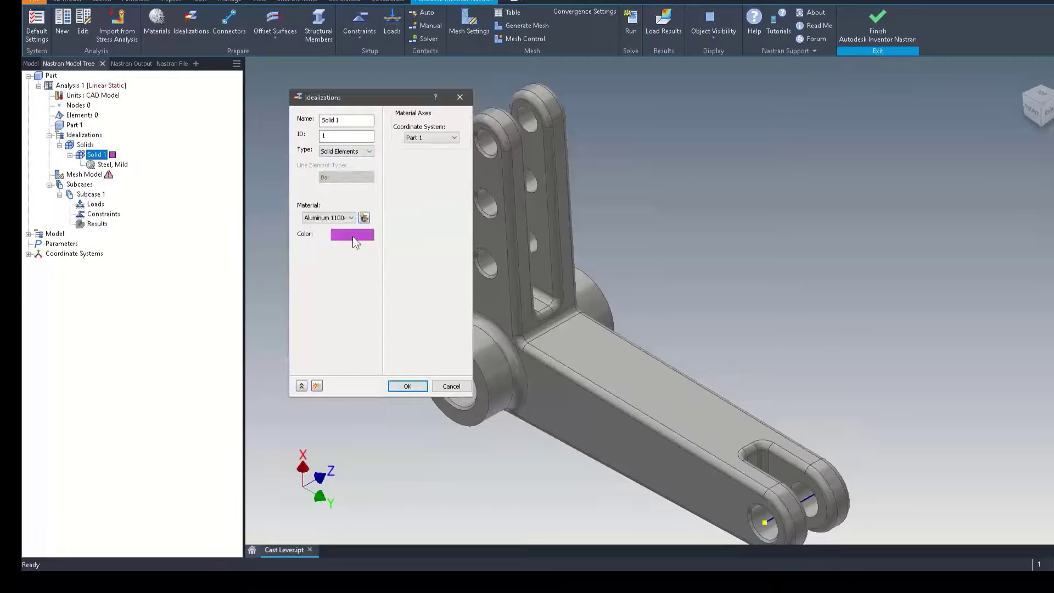
- Set the display color of the Solid 1 idealization to white
{"action": "left_click", "coordinate": [352, 236]}
{"action": "left_click", "coordinate": [430, 248]}
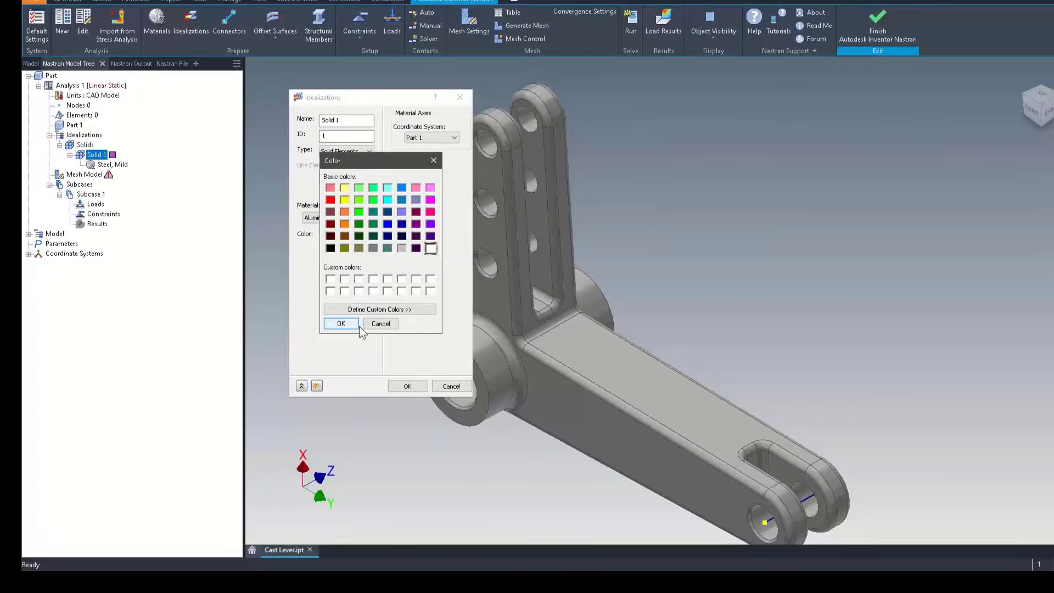
{"action": "left_click", "coordinate": [344, 323]}
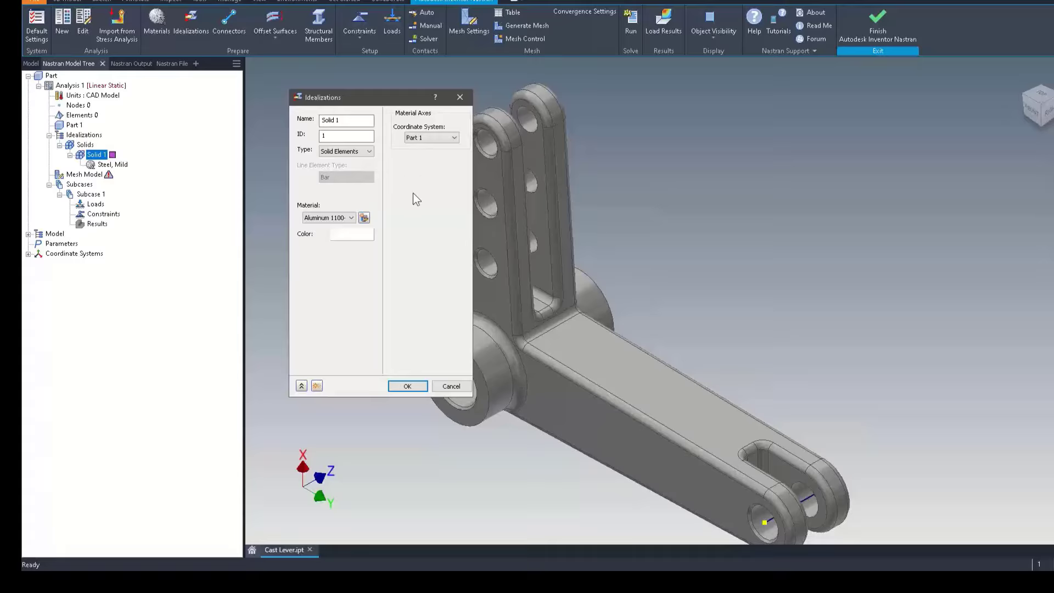
- Try the Shell Elements type for the Solid 1 idealization and look at its thickness setting
{"action": "left_click", "coordinate": [367, 151]}
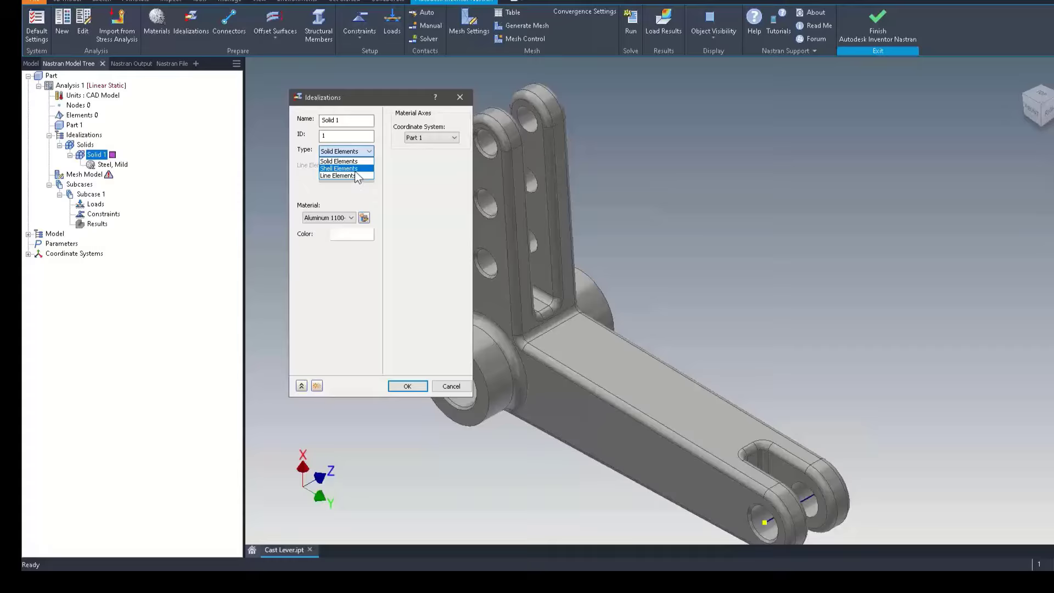
{"action": "left_click", "coordinate": [357, 168]}
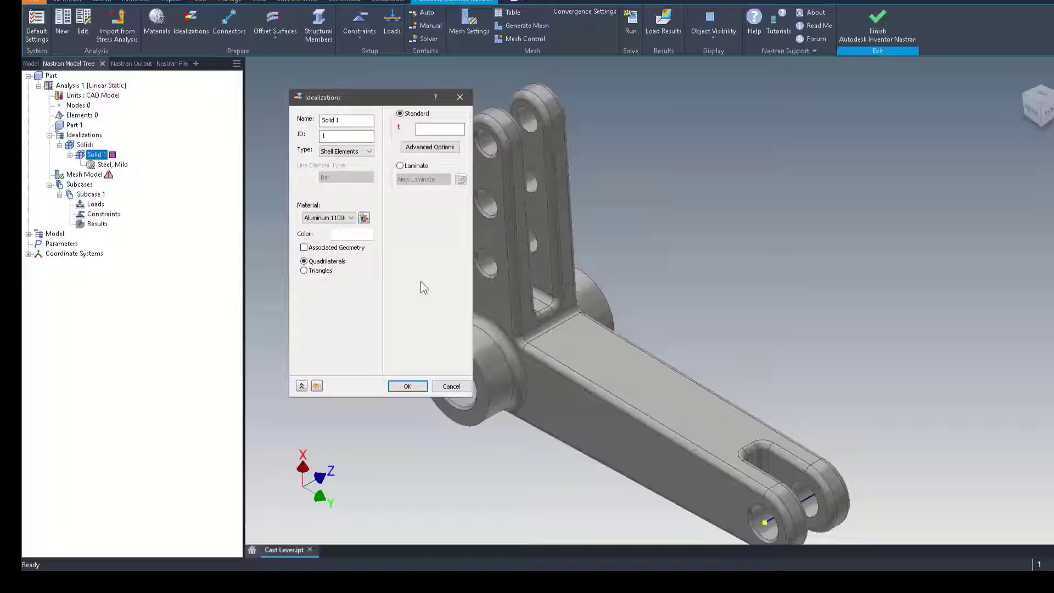
{"action": "left_click", "coordinate": [430, 130]}
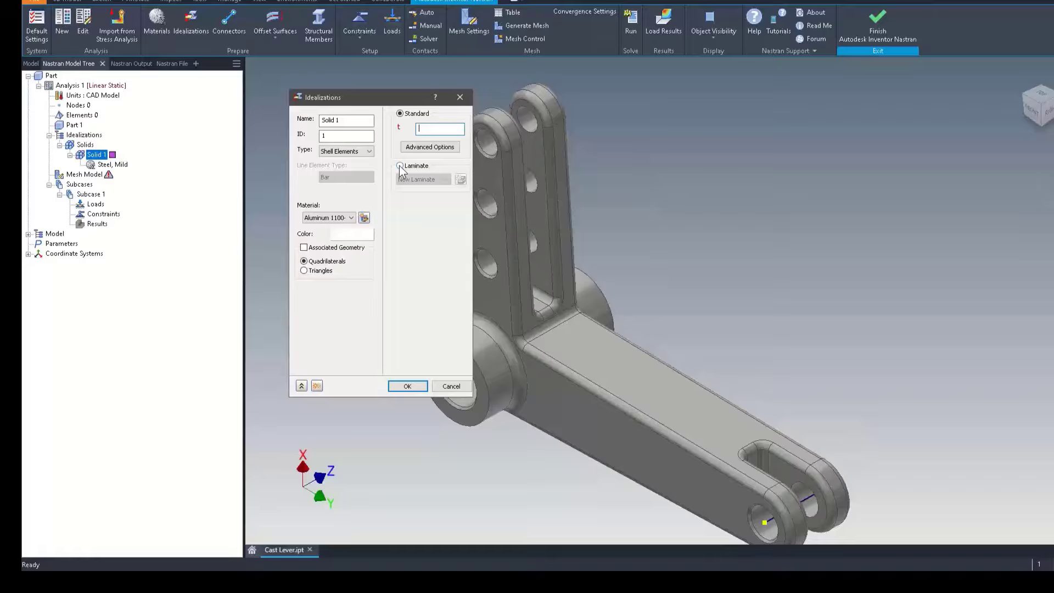
- Try the Line Elements type for the Solid 1 idealization with the Cross Section input type
{"action": "left_click", "coordinate": [357, 153]}
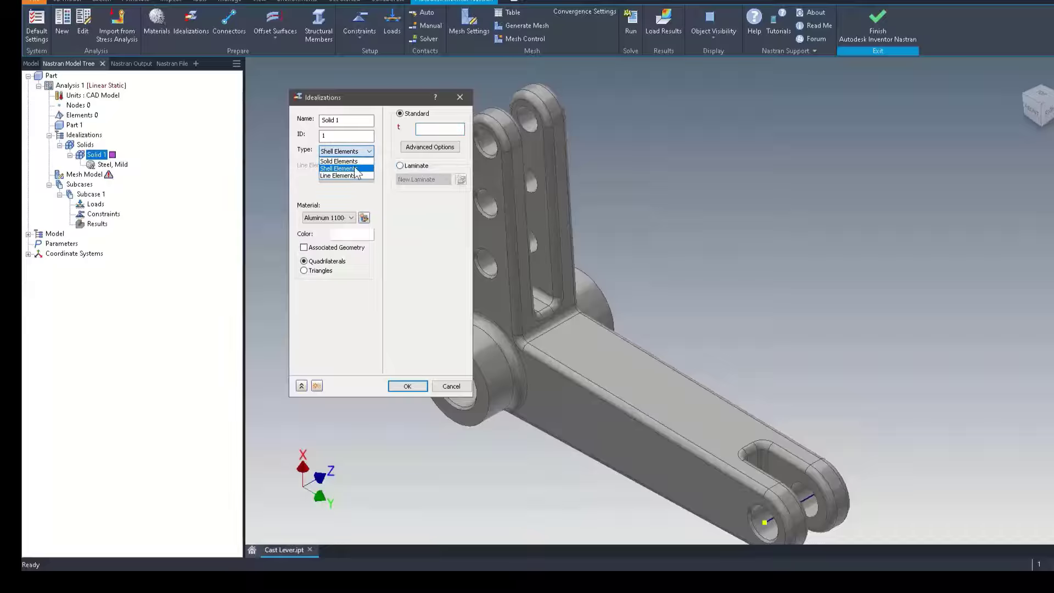
{"action": "left_click", "coordinate": [354, 175]}
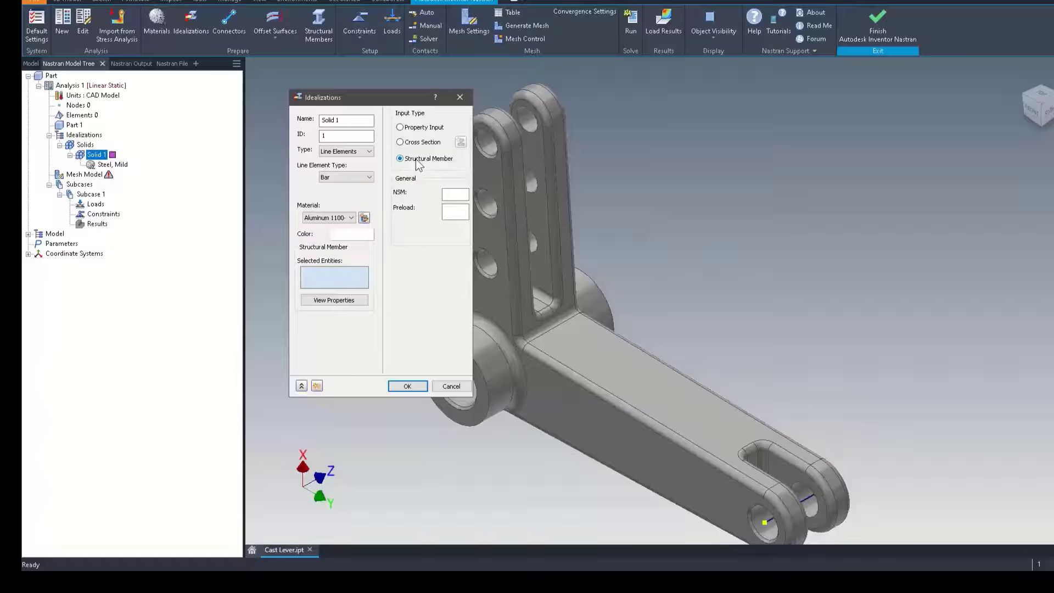
{"action": "left_click", "coordinate": [428, 144]}
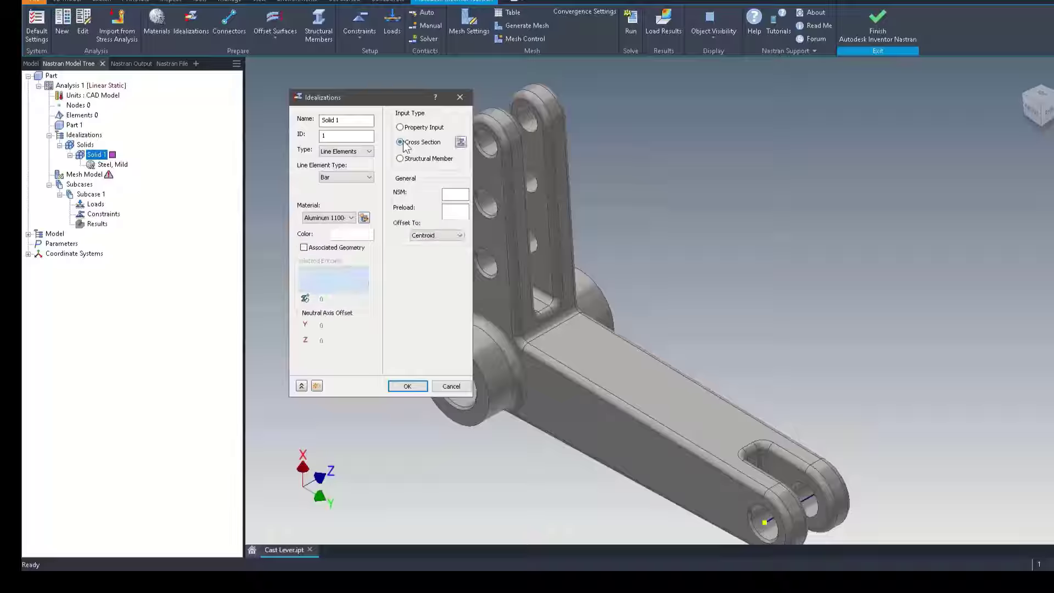
- Try the T and BAR shapes in the cross section definition, discard it, and look at the Property Input fields
{"action": "left_click", "coordinate": [460, 142]}
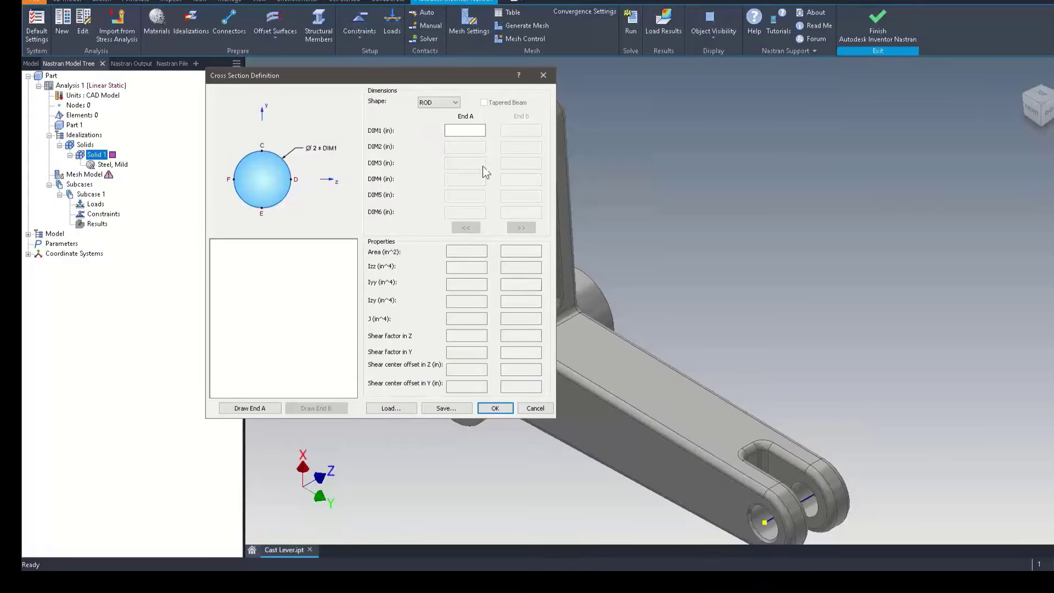
{"action": "left_click", "coordinate": [445, 102]}
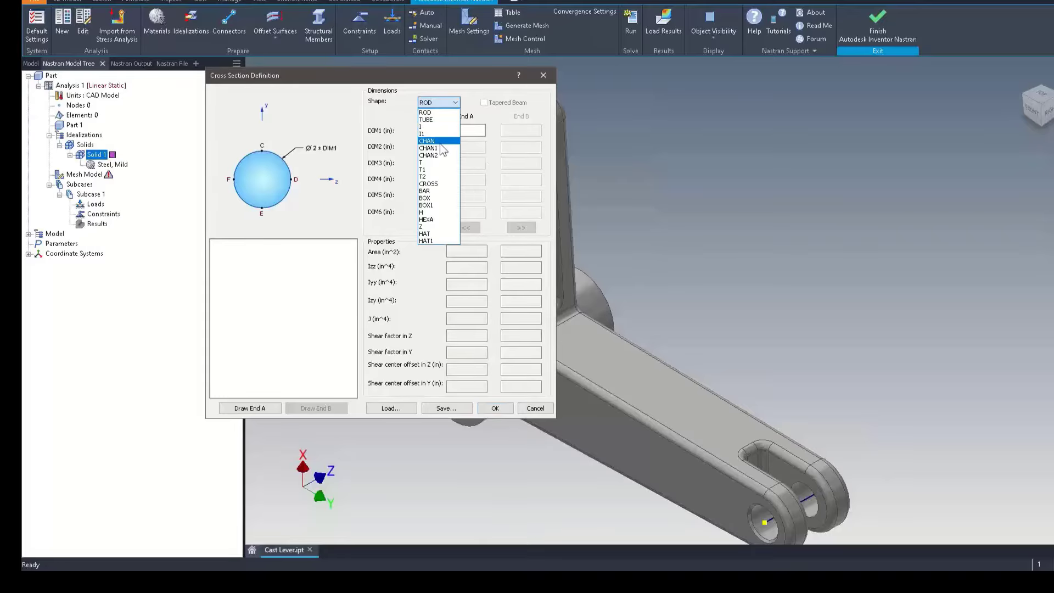
{"action": "left_click", "coordinate": [442, 164]}
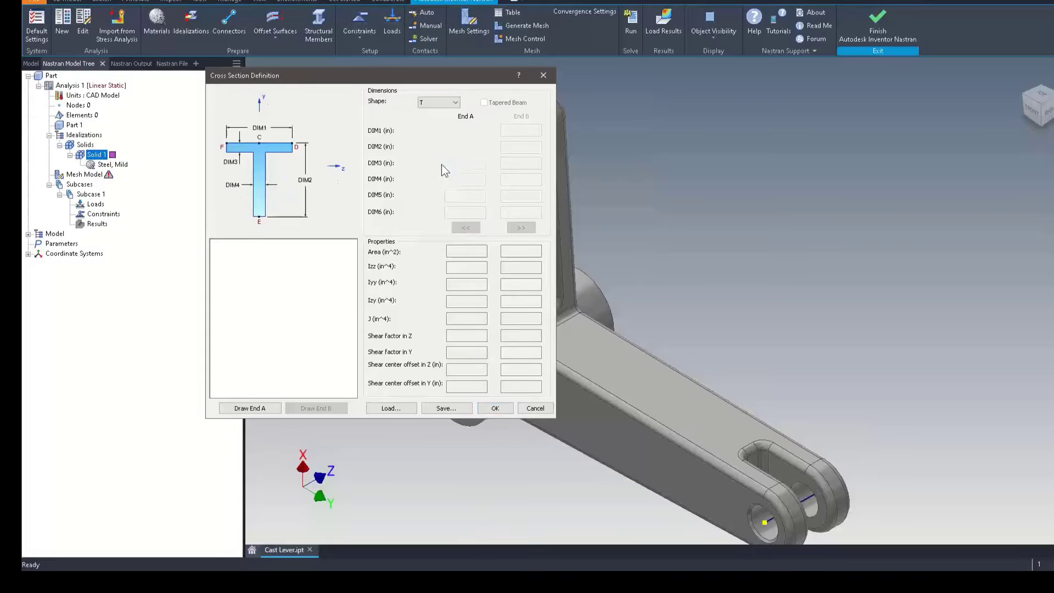
{"action": "left_click", "coordinate": [437, 104]}
{"action": "left_click", "coordinate": [448, 191]}
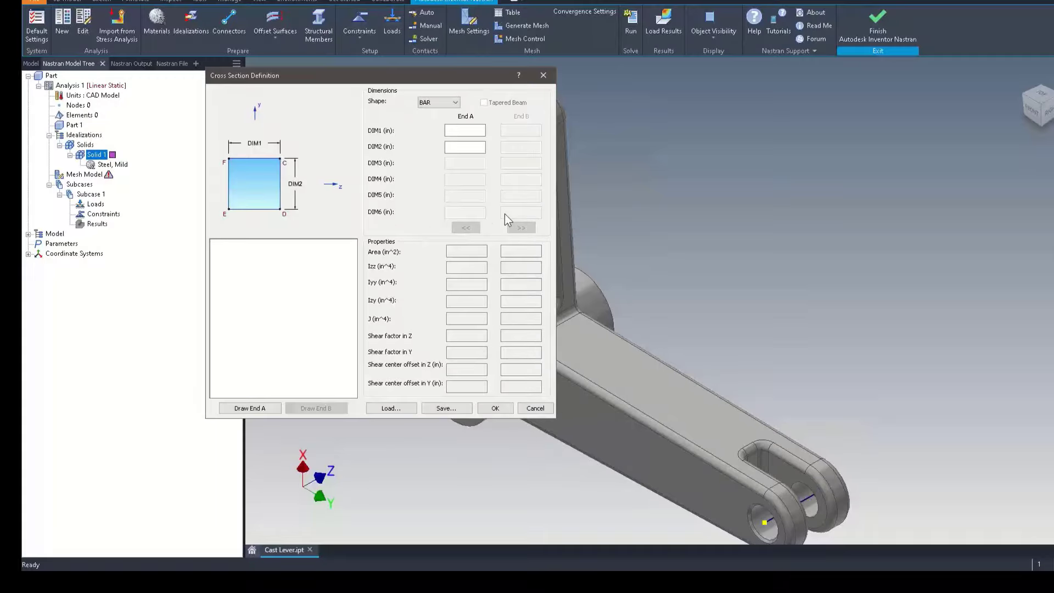
{"action": "left_click", "coordinate": [531, 404]}
{"action": "left_click", "coordinate": [400, 127]}
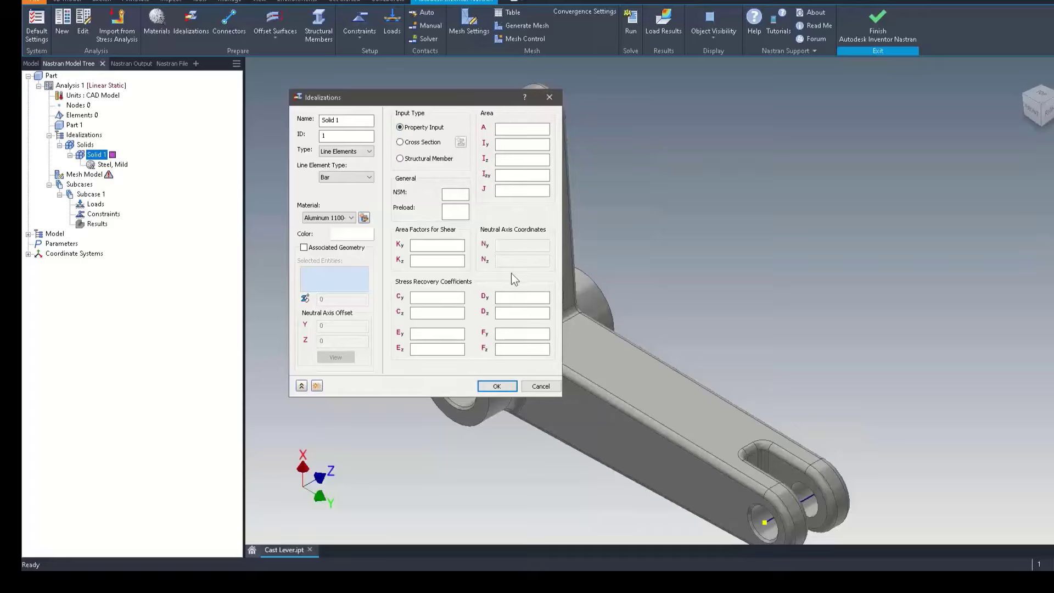
- Return the Solid 1 idealization to Solid Elements, apply it, and expand Solid 1 in the model tree to show its material
{"action": "left_click", "coordinate": [352, 152]}
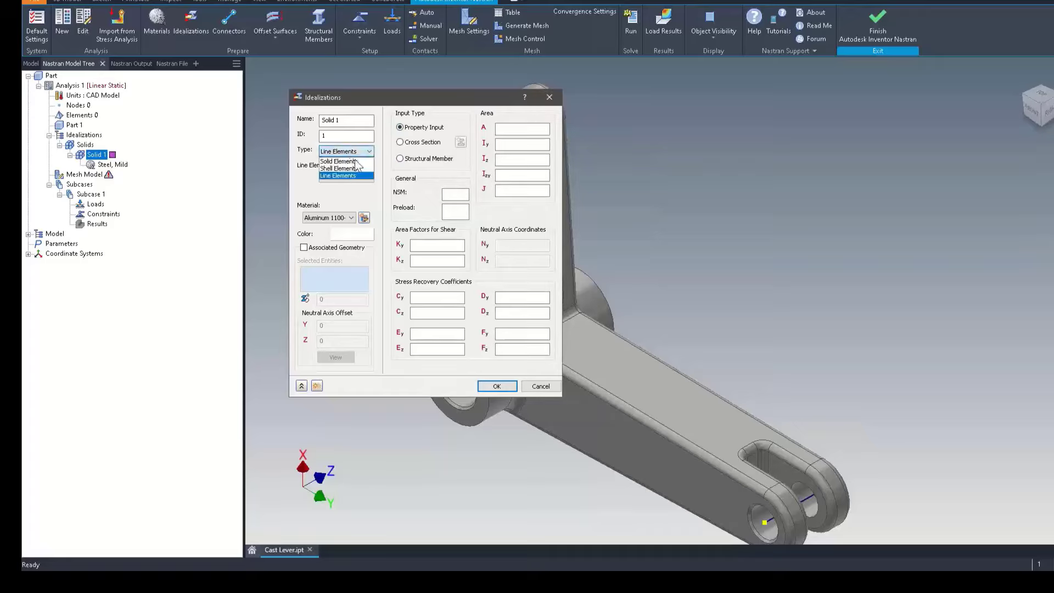
{"action": "left_click", "coordinate": [356, 163]}
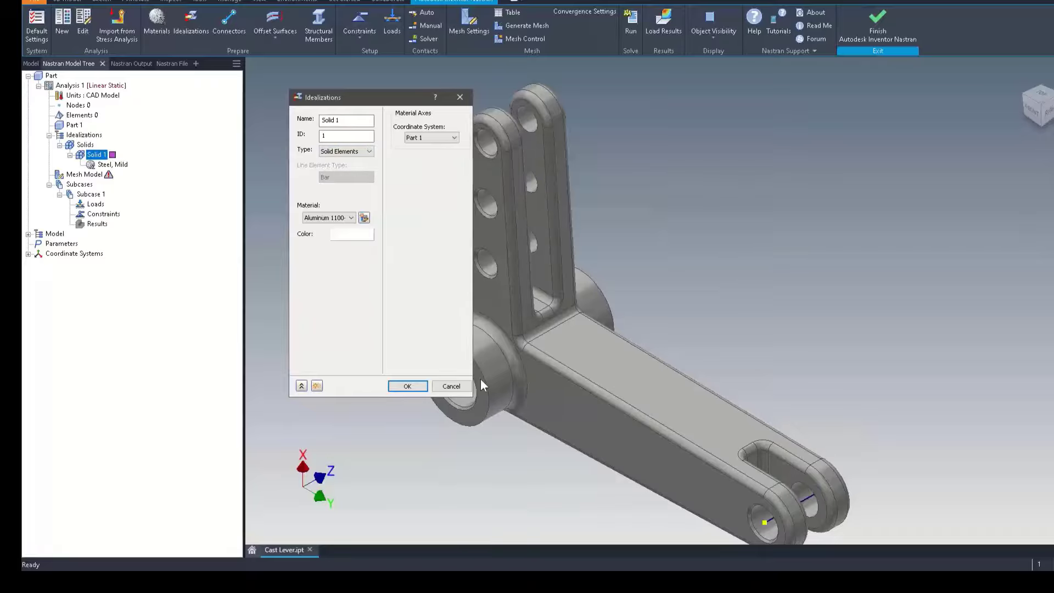
{"action": "left_click", "coordinate": [409, 386]}
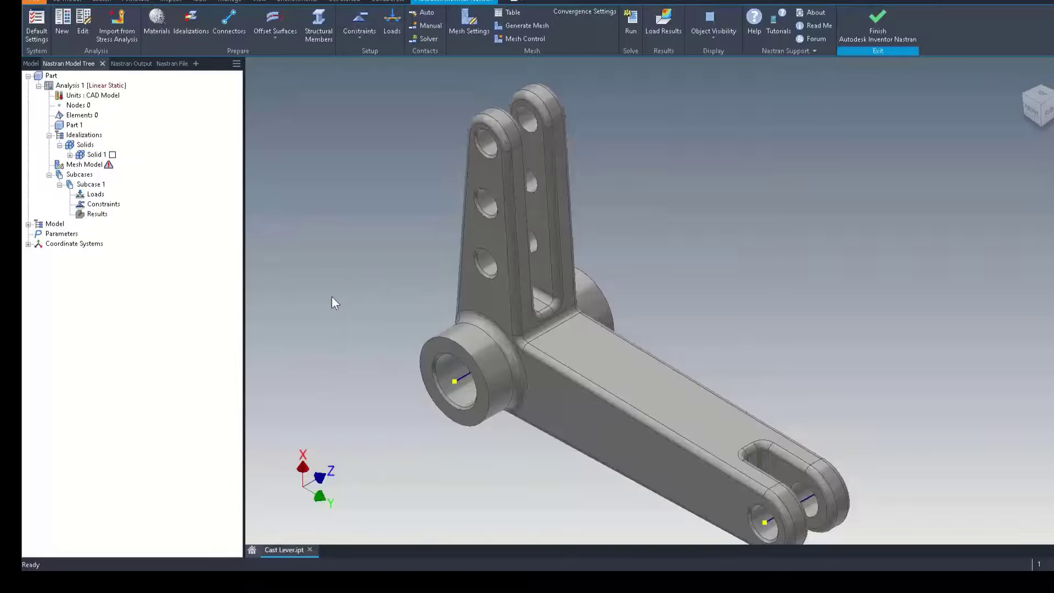
{"action": "left_click", "coordinate": [69, 155]}
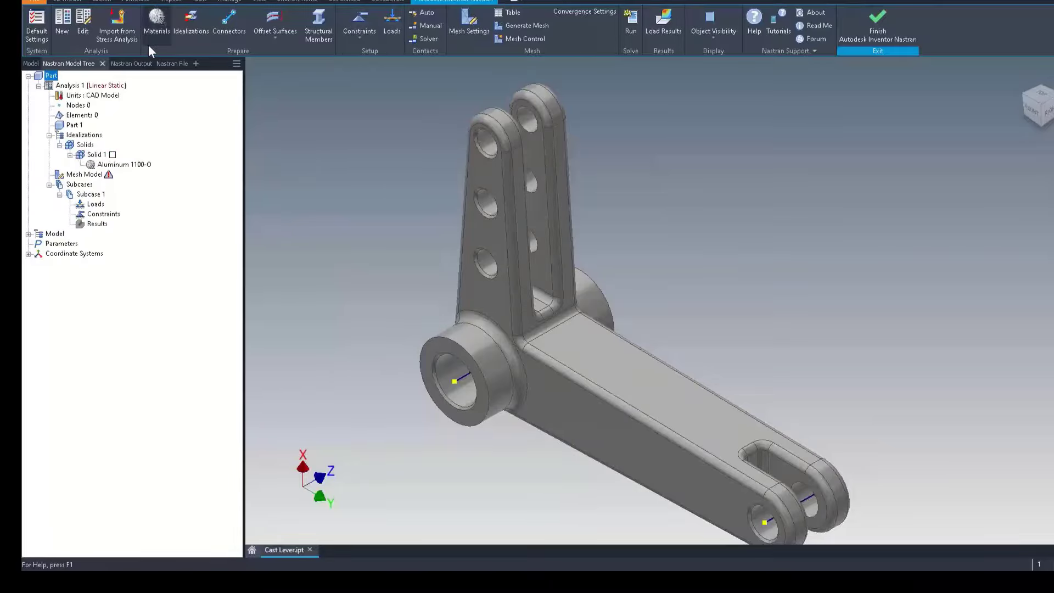
- Look through the Rigid Body and Bolt connector types and their settings, and discard the new connector
{"action": "left_click", "coordinate": [234, 32]}
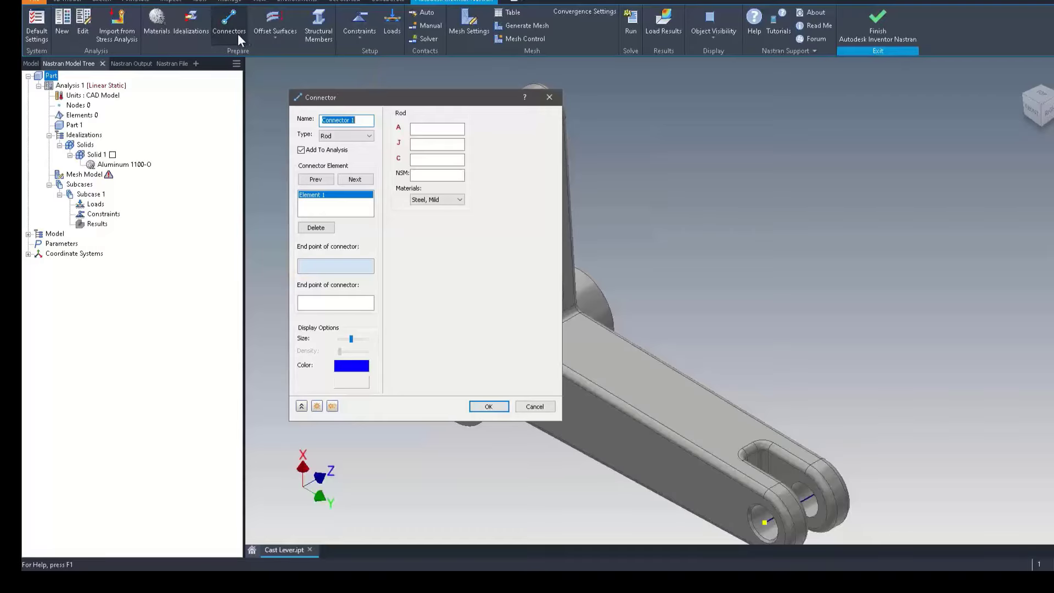
{"action": "left_click_drag", "start_coordinate": [405, 93], "coordinate": [423, 93]}
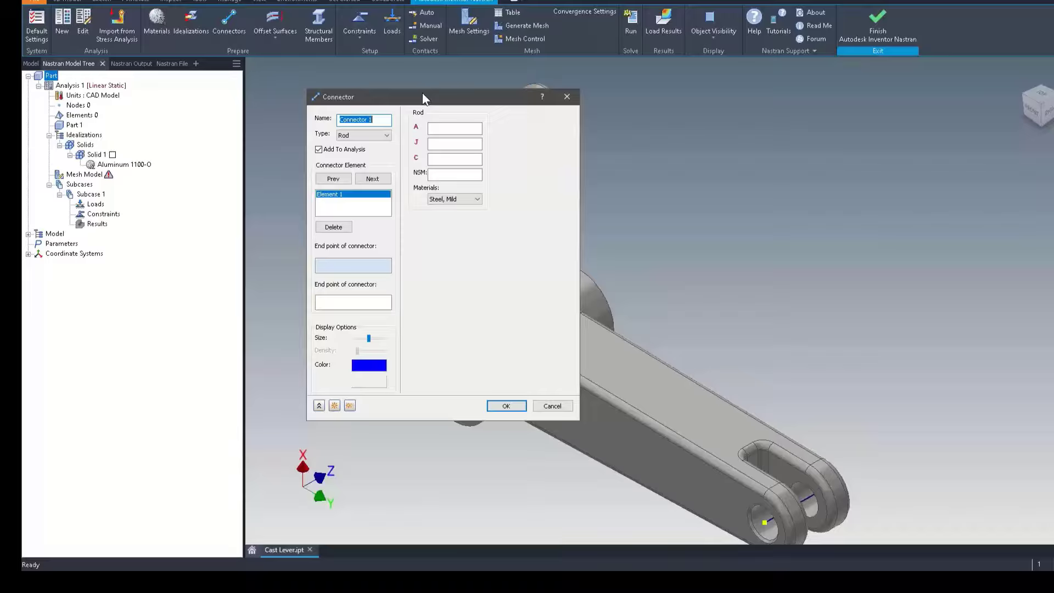
{"action": "left_click_drag", "start_coordinate": [423, 94], "coordinate": [771, 99]}
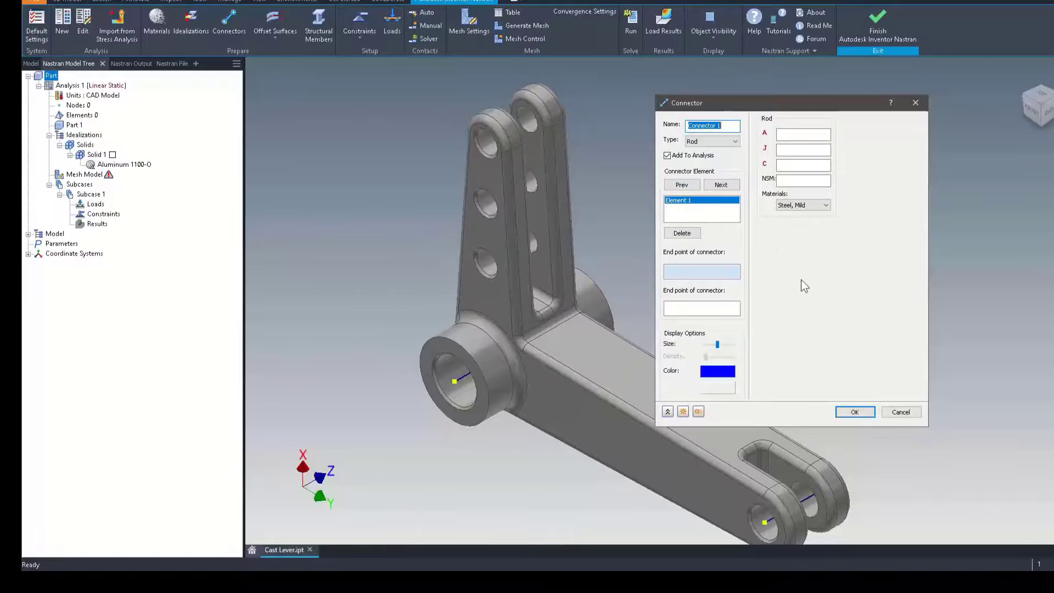
{"action": "left_click", "coordinate": [725, 142]}
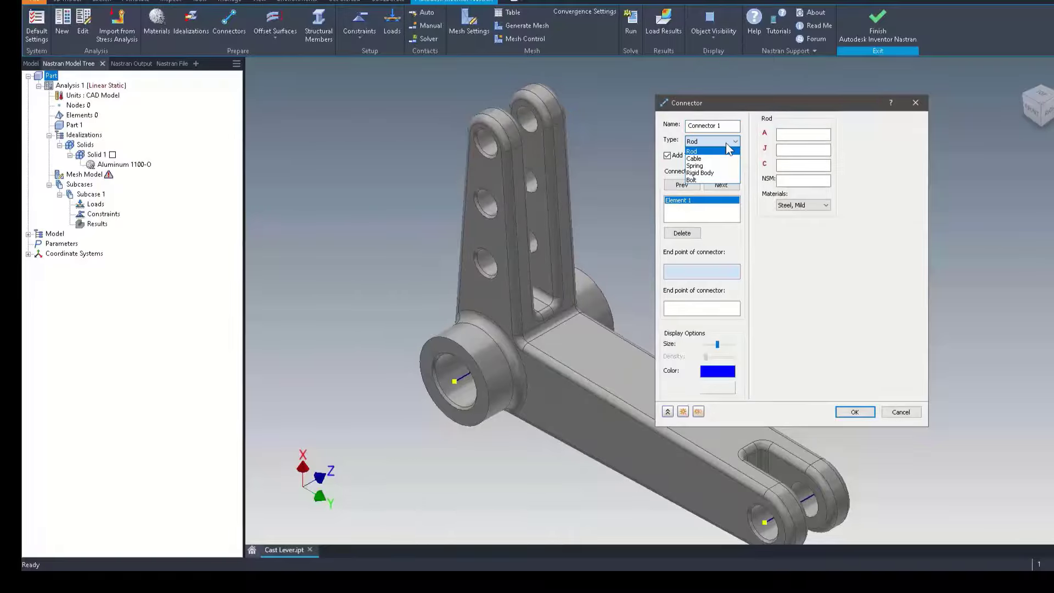
{"action": "left_click", "coordinate": [717, 173]}
{"action": "left_click", "coordinate": [725, 142]}
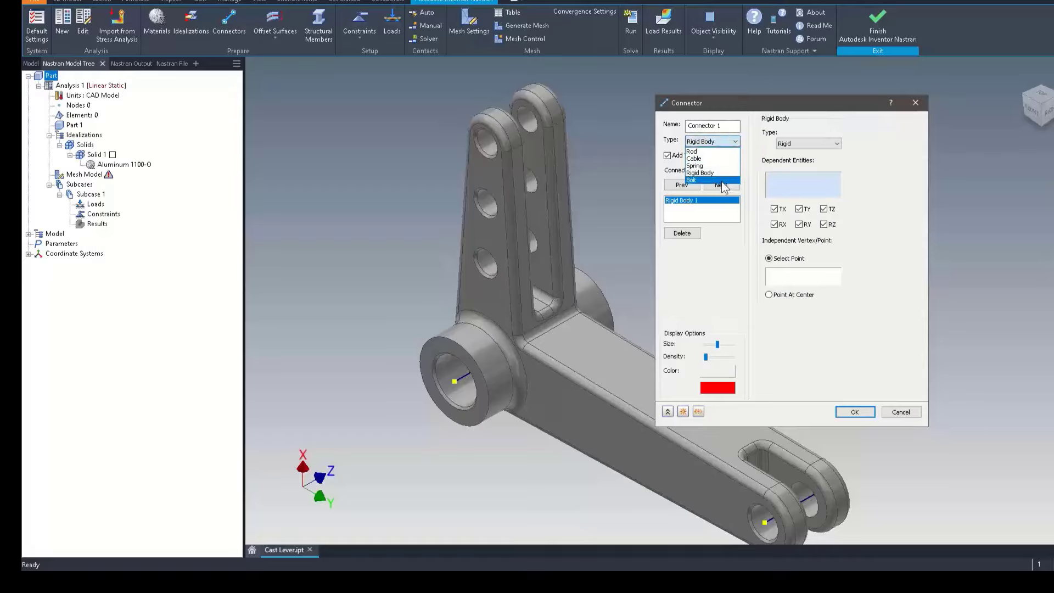
{"action": "left_click", "coordinate": [714, 180]}
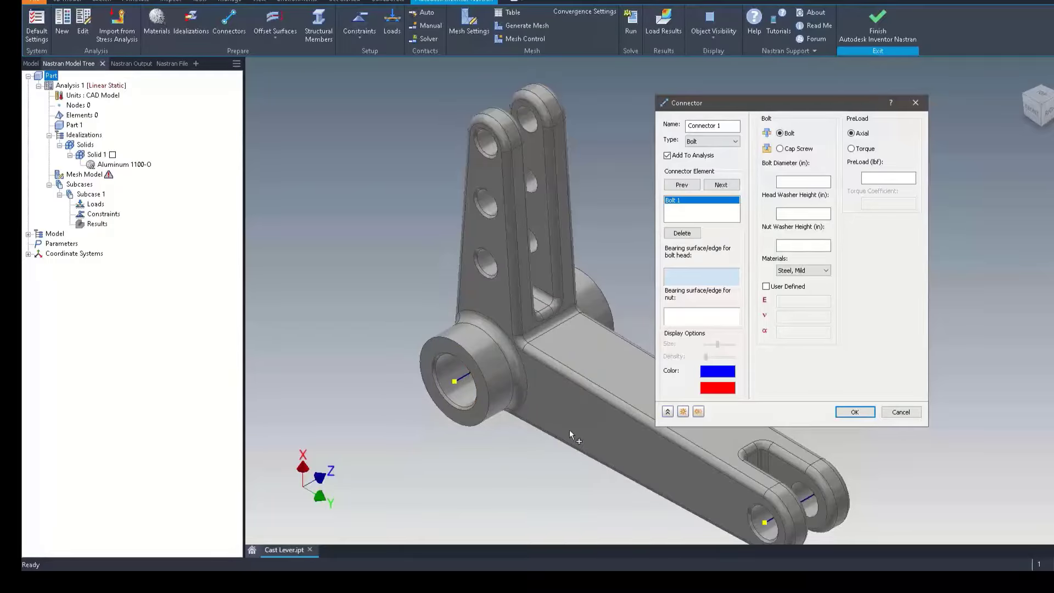
{"action": "left_click", "coordinate": [911, 413]}
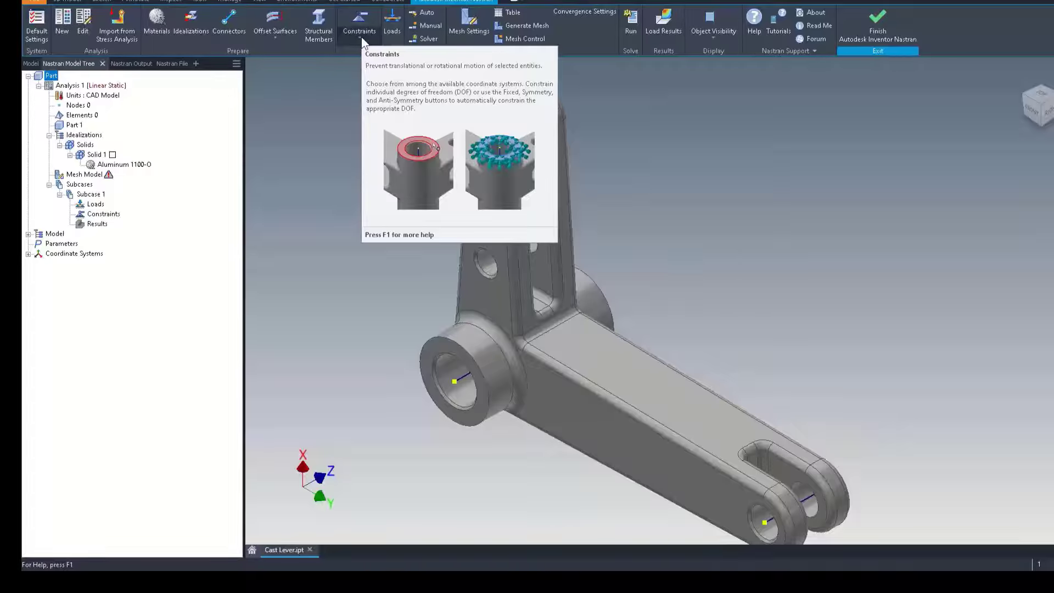
- Define a structural constraint on the inner face of the large pivot bore with all degrees of freedom fixed
{"action": "left_click", "coordinate": [361, 16]}
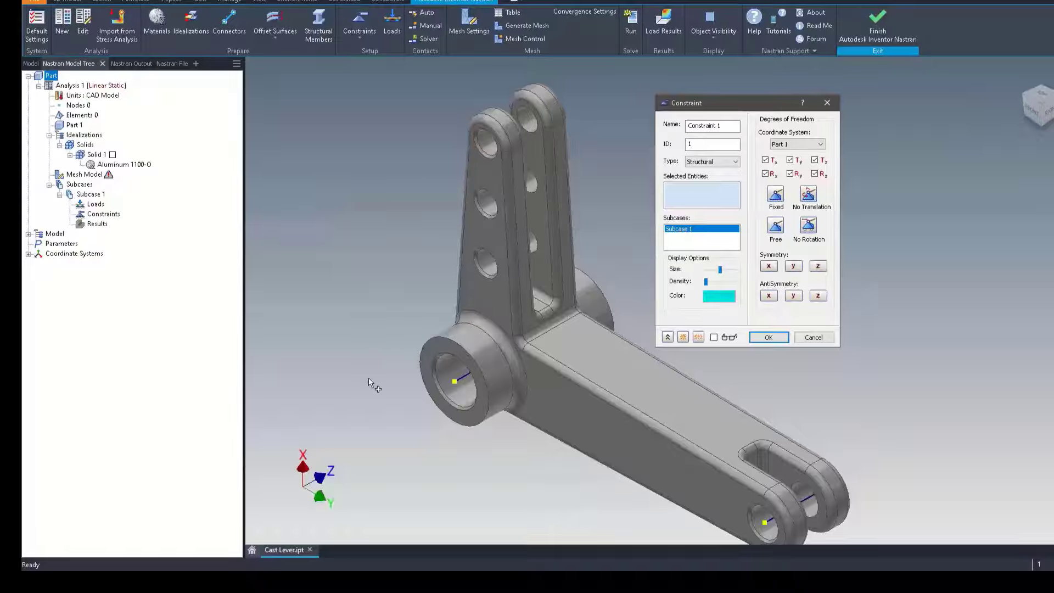
{"action": "left_click", "coordinate": [448, 372]}
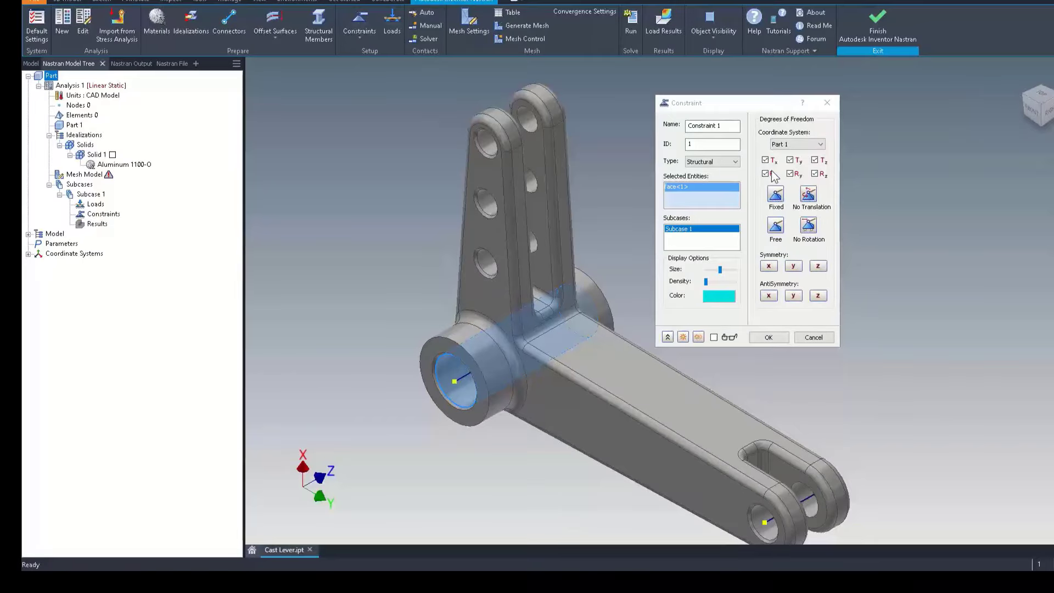
{"action": "left_click", "coordinate": [780, 201]}
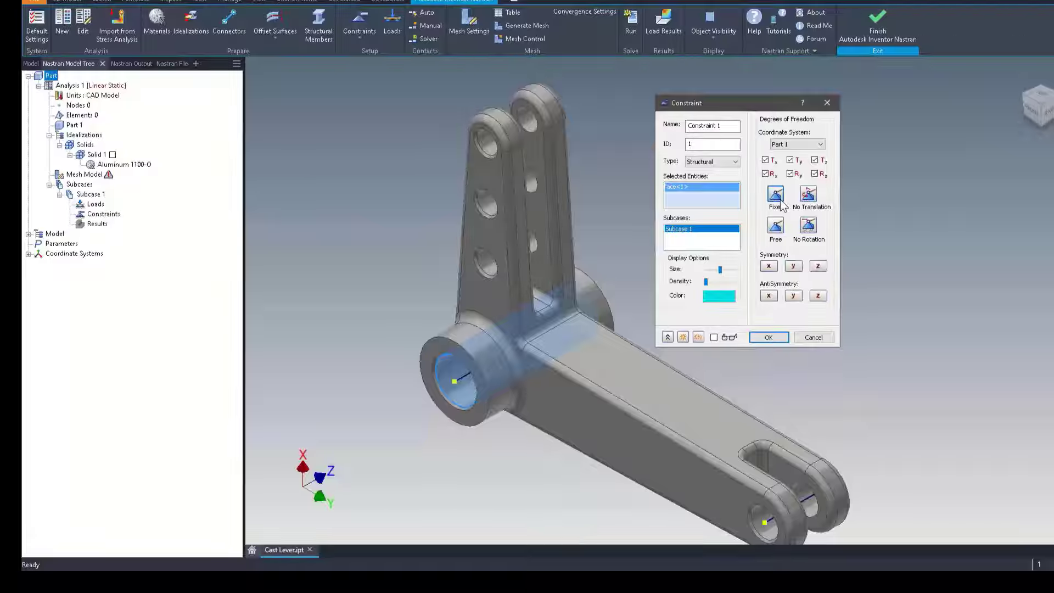
- Try the No Translation, No Rotation and Free presets for the bore constraint, and return it to Fixed
{"action": "left_click", "coordinate": [808, 195]}
{"action": "left_click", "coordinate": [808, 225]}
{"action": "left_click", "coordinate": [776, 225]}
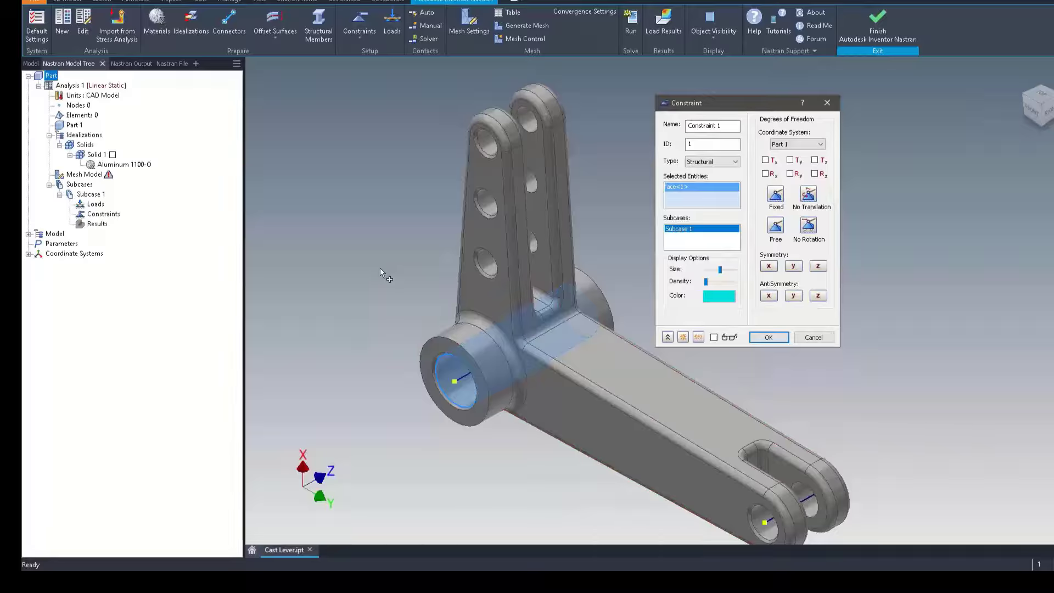
{"action": "left_click", "coordinate": [776, 196]}
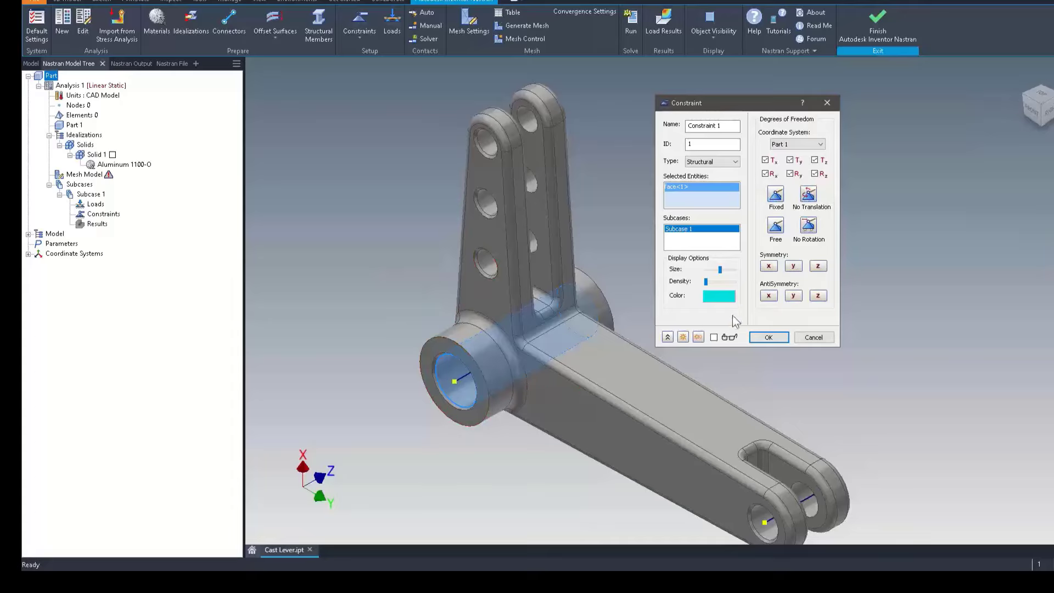
- Set the display color of the bore constraint to red
{"action": "left_click", "coordinate": [721, 297]}
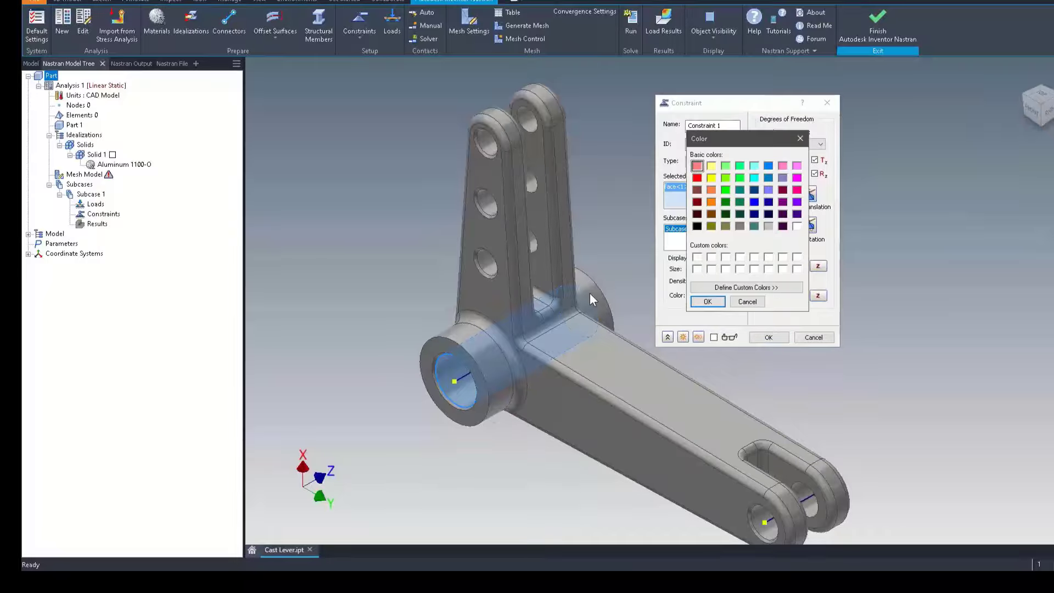
{"action": "left_click", "coordinate": [696, 177]}
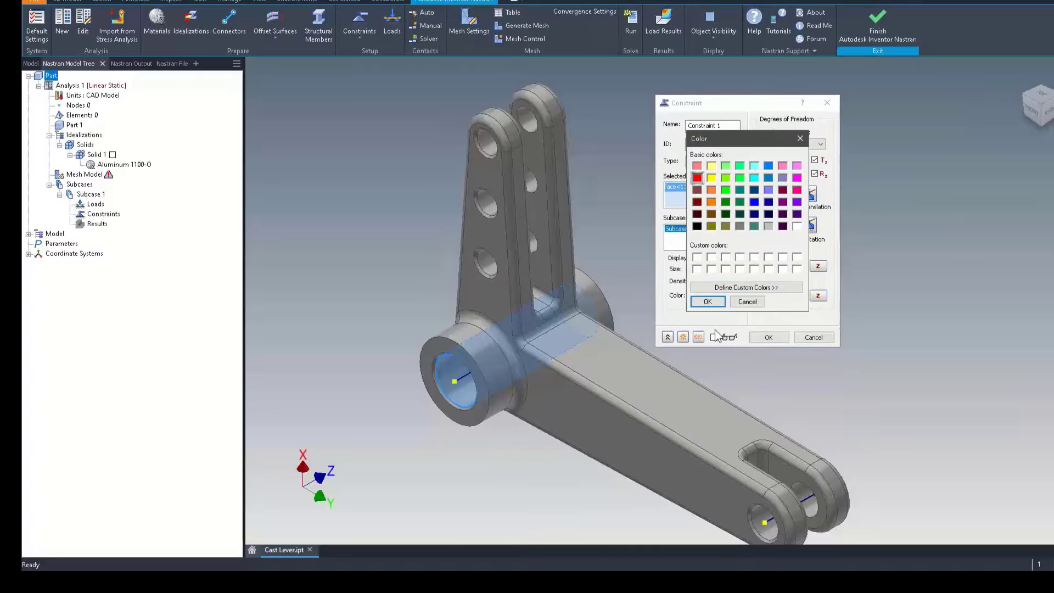
{"action": "left_click", "coordinate": [708, 301]}
- Preview the constraint symbols on the bore with higher density and smaller size, and create the constraint
{"action": "left_click", "coordinate": [714, 338]}
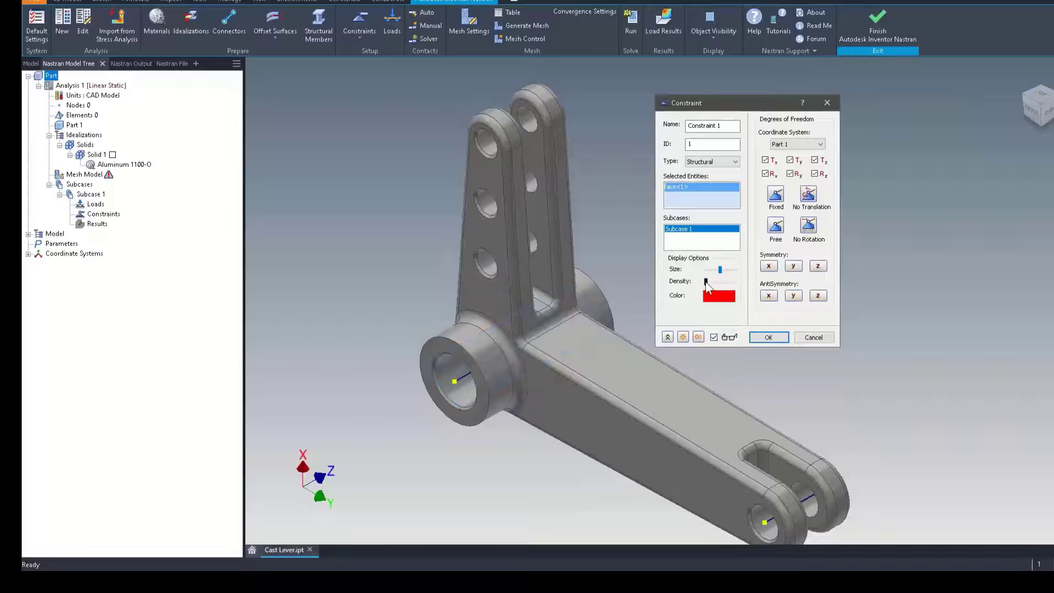
{"action": "left_click_drag", "start_coordinate": [706, 283], "coordinate": [711, 269]}
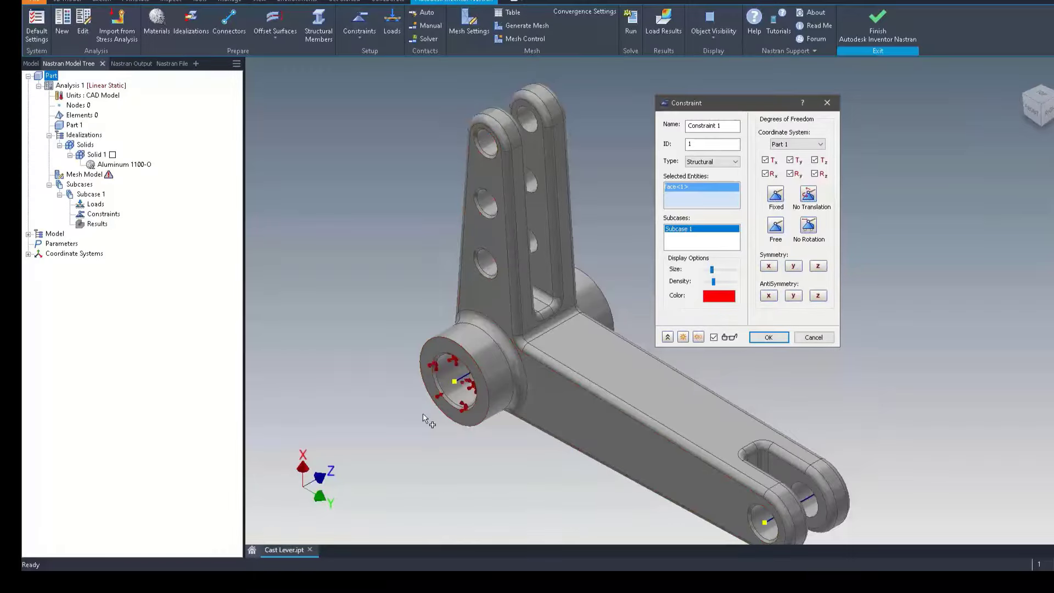
{"action": "scroll", "coordinate": [439, 456], "scroll_direction": "down", "scroll_amount": 3}
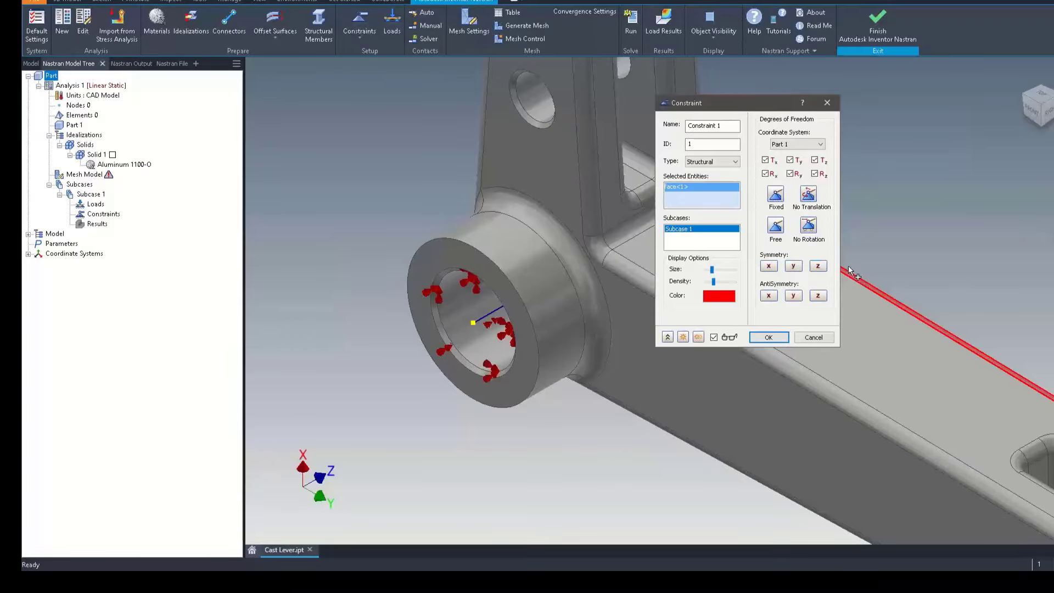
{"action": "scroll", "coordinate": [539, 456], "scroll_direction": "down", "scroll_amount": 3}
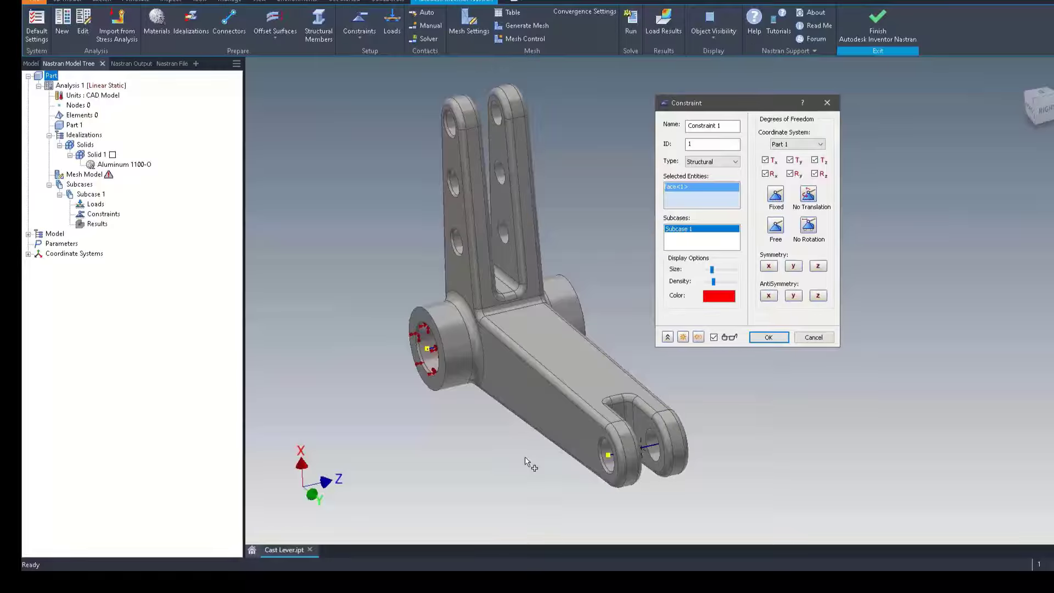
{"action": "left_click", "coordinate": [768, 337]}
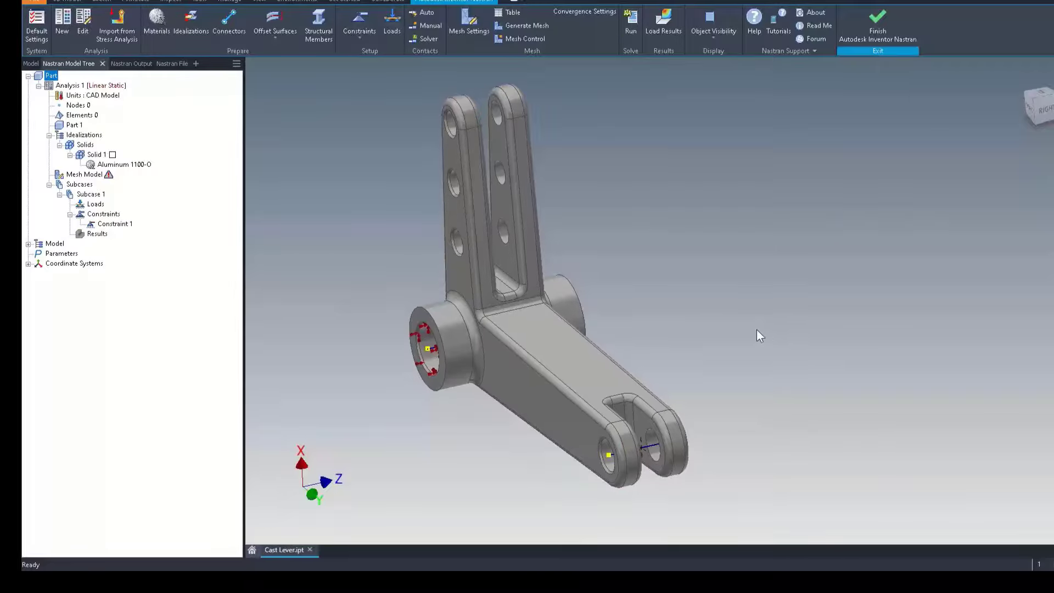
- Start a force load on the inner faces of the two topmost holes in the upright fork arms
{"action": "key", "text": "F6"}
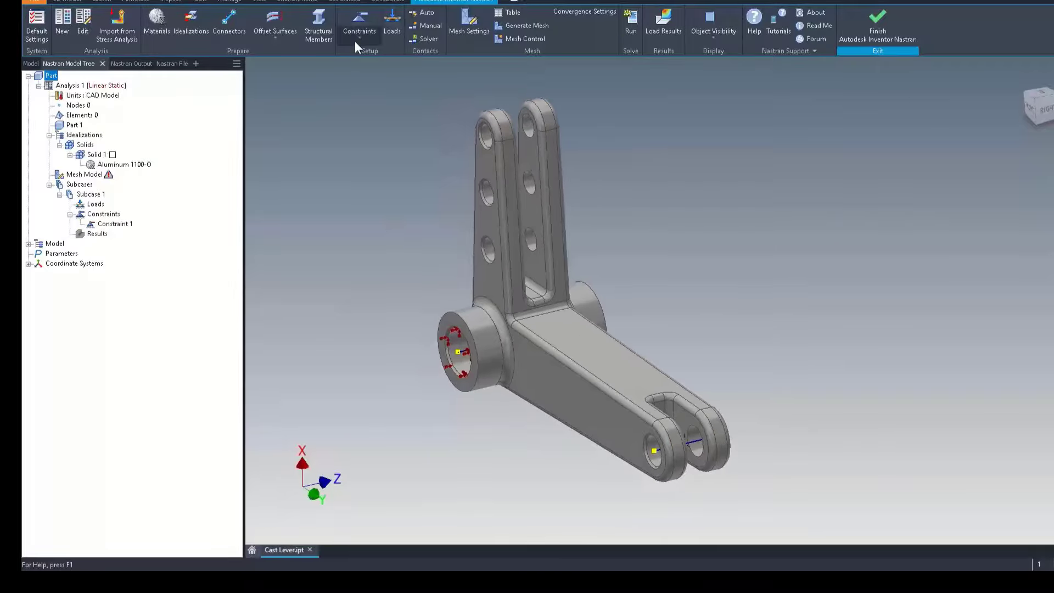
{"action": "left_click", "coordinate": [391, 27]}
{"action": "scroll", "coordinate": [373, 202], "scroll_direction": "up", "scroll_amount": 3}
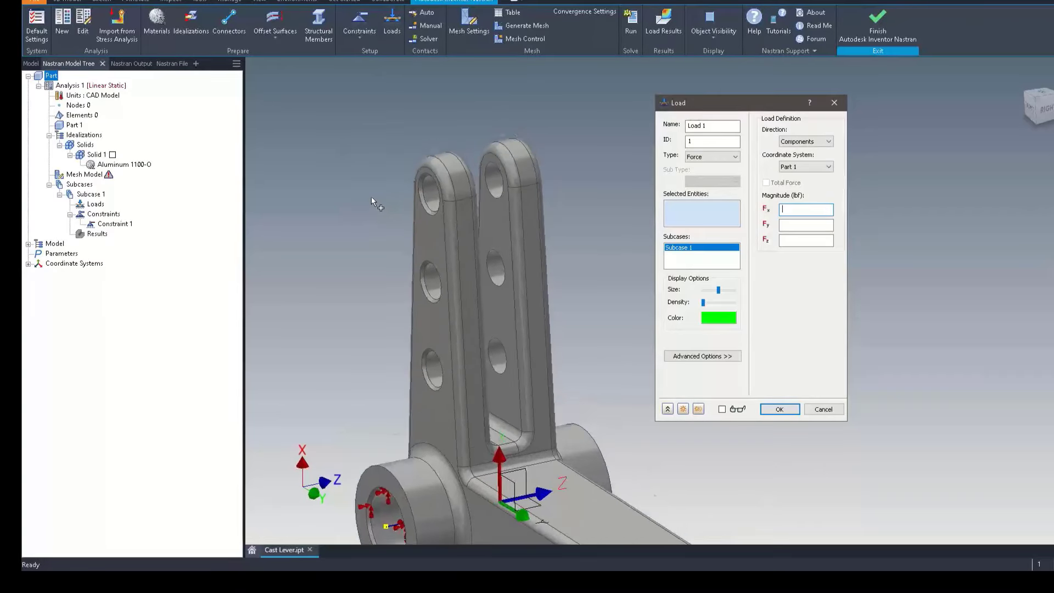
{"action": "scroll", "coordinate": [370, 192], "scroll_direction": "up", "scroll_amount": 3}
{"action": "left_click", "coordinate": [501, 230]}
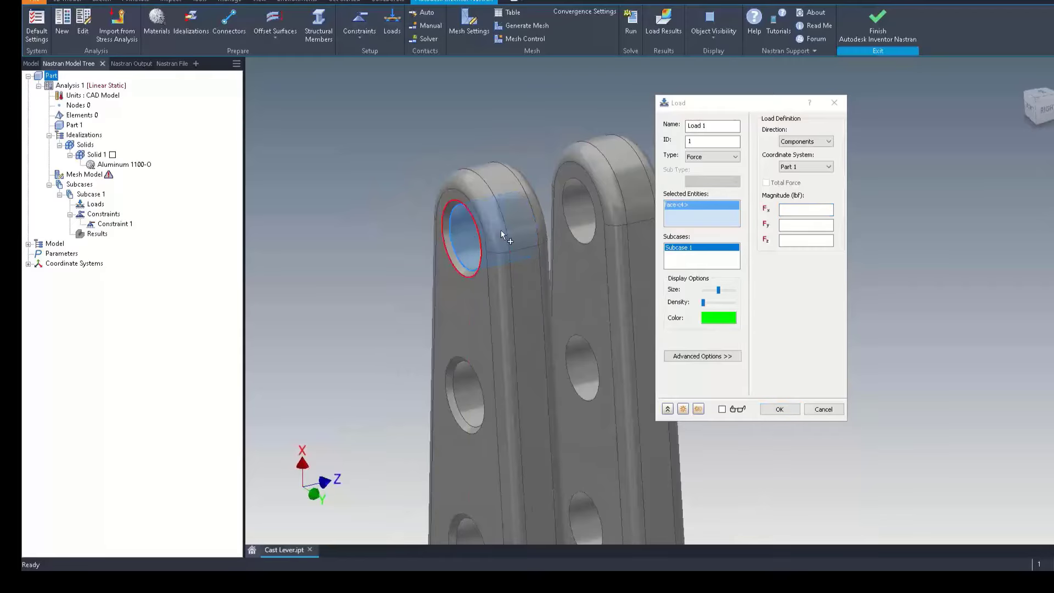
{"action": "left_click", "coordinate": [574, 204]}
{"action": "scroll", "coordinate": [308, 329], "scroll_direction": "down", "scroll_amount": 1}
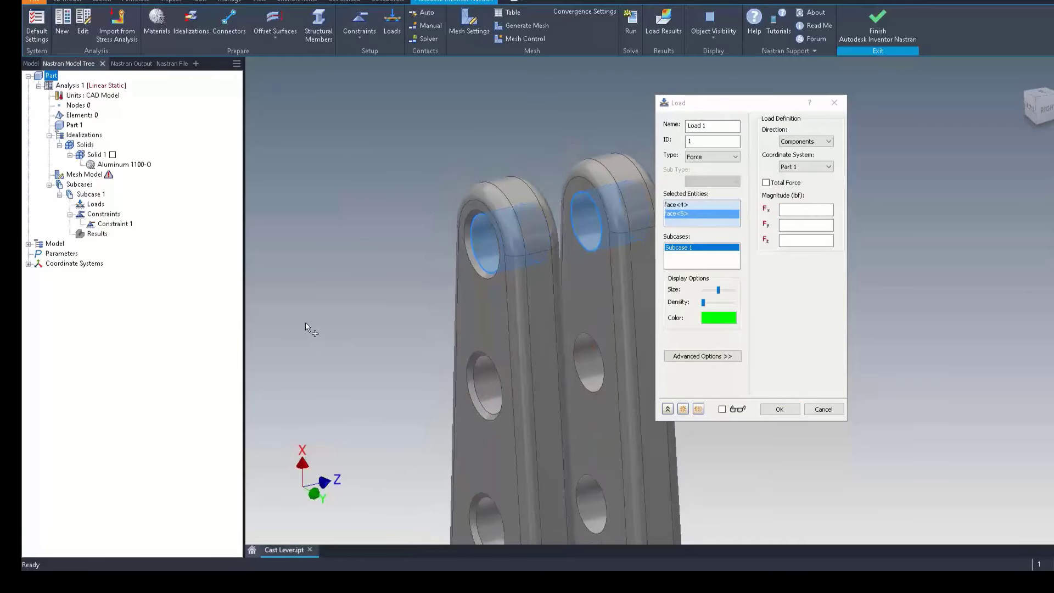
- Set the load's Fy component to -200 lbf
{"action": "left_click", "coordinate": [813, 209]}
{"action": "left_click", "coordinate": [809, 225]}
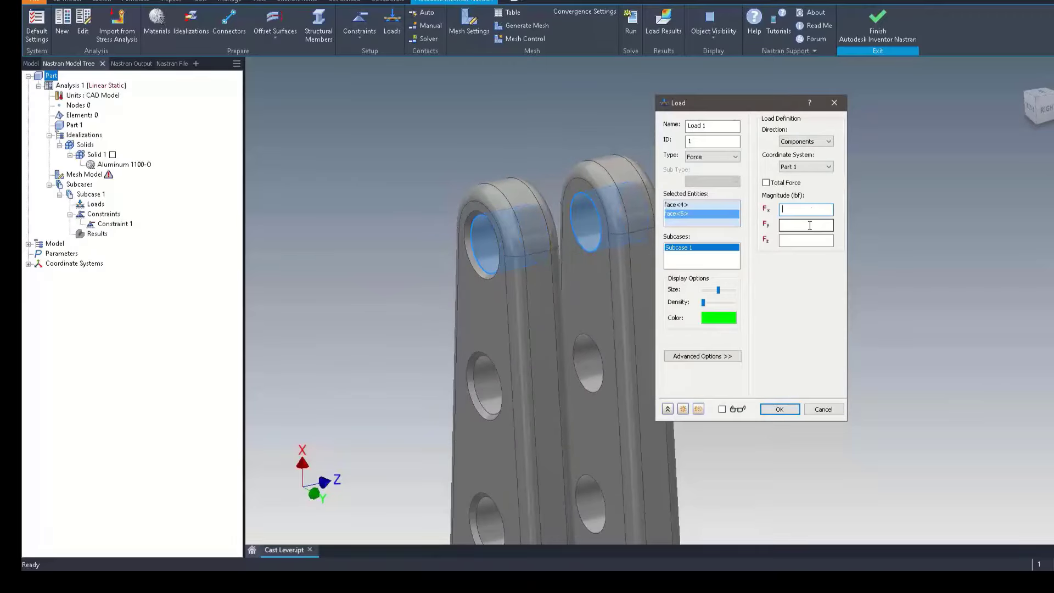
{"action": "type", "text": "200"}
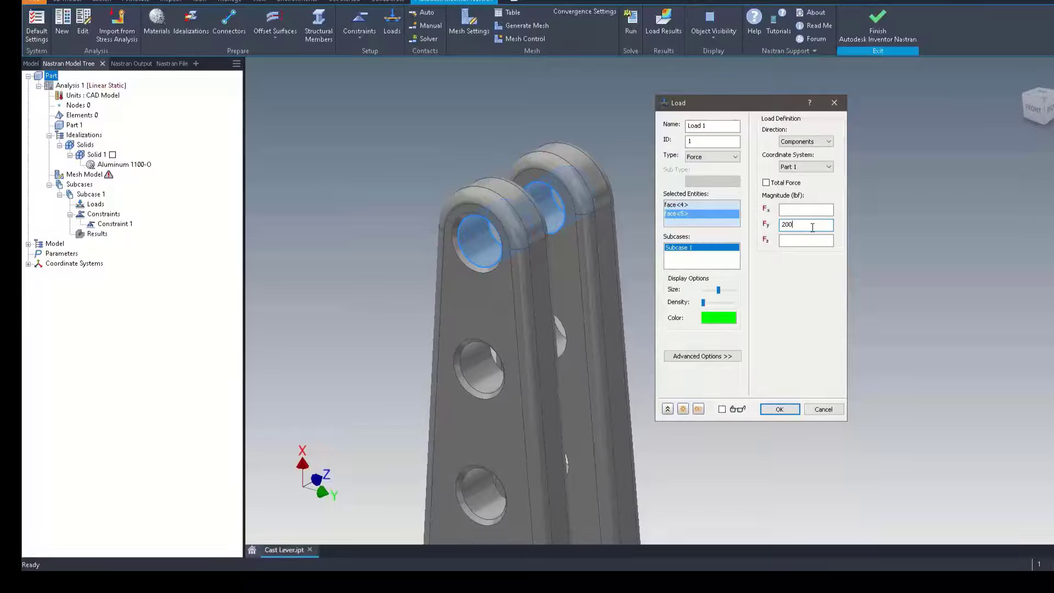
{"action": "key", "text": "BackSpace"}
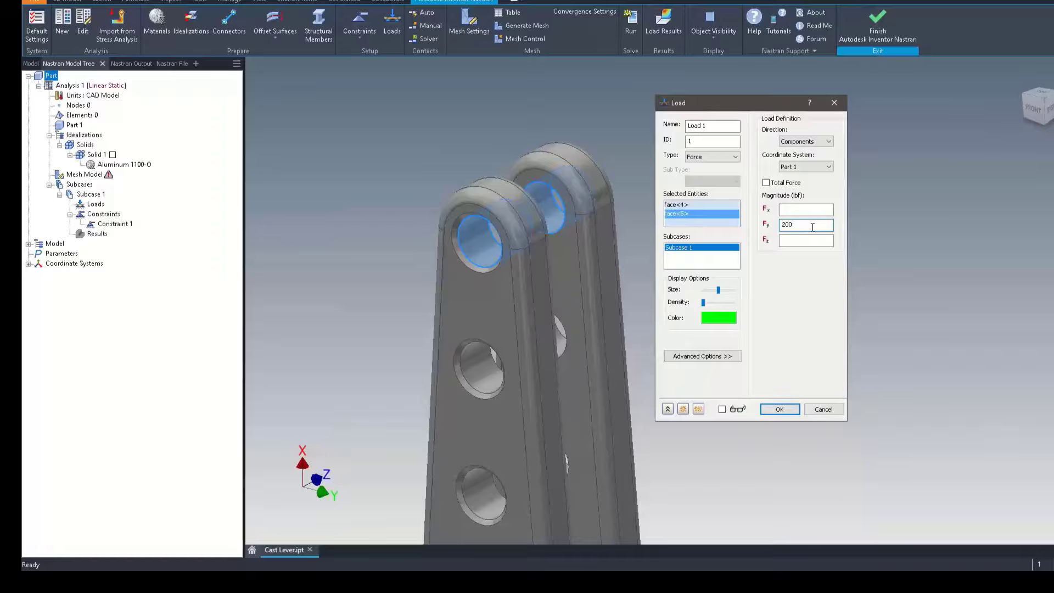
{"action": "type", "text": "-"}
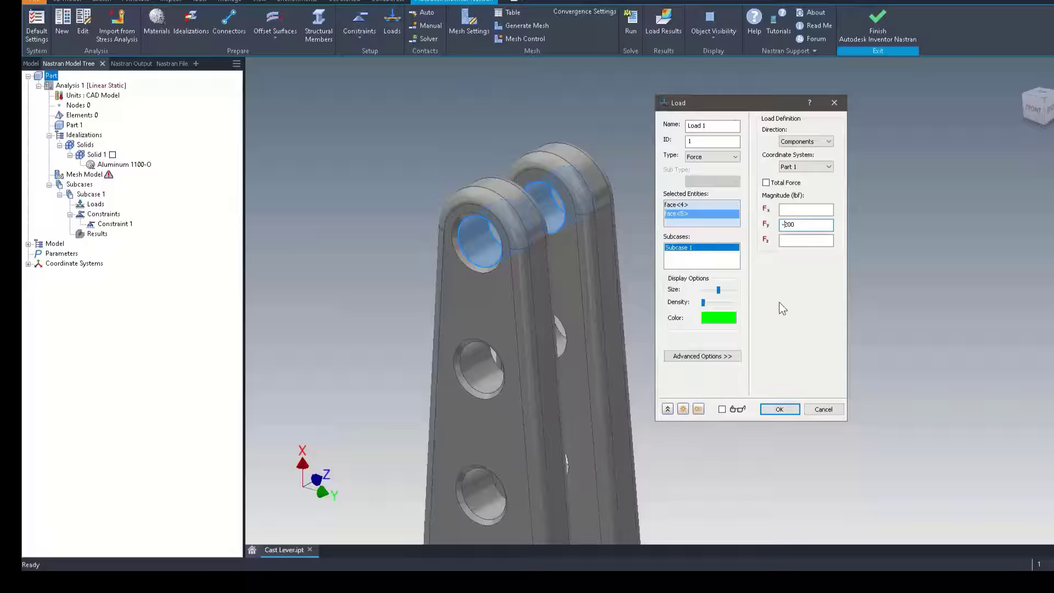
- Set the load's display color to red and preview its arrows with higher density and smaller size
{"action": "left_click", "coordinate": [716, 317]}
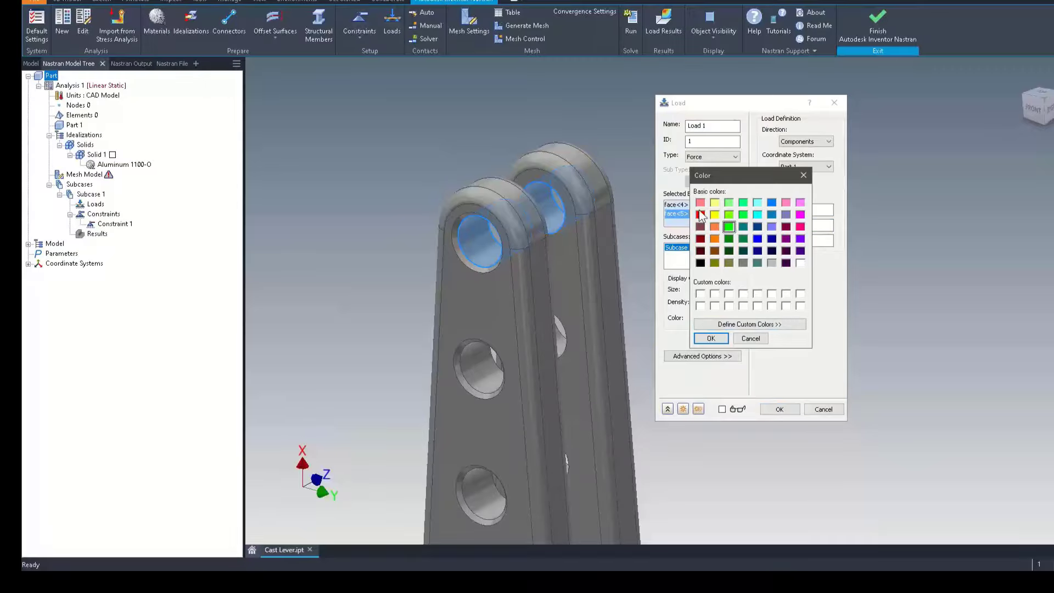
{"action": "left_click", "coordinate": [701, 214]}
{"action": "left_click", "coordinate": [711, 339]}
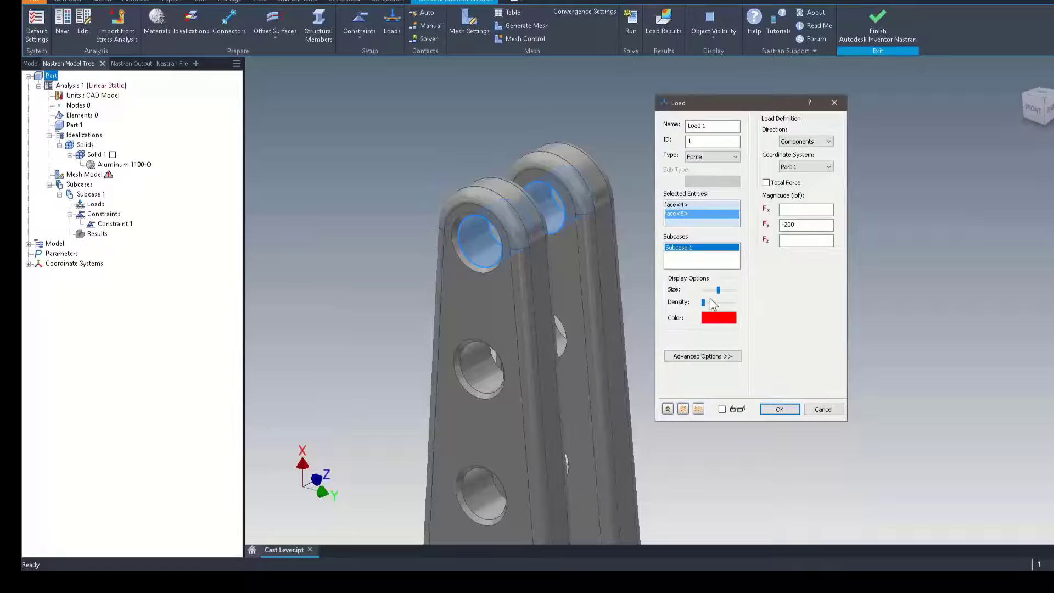
{"action": "mouse_move", "coordinate": [704, 302]}
{"action": "left_mouse_down"}
{"action": "mouse_move", "coordinate": [717, 302]}
{"action": "mouse_move", "coordinate": [712, 291]}
{"action": "left_mouse_up"}
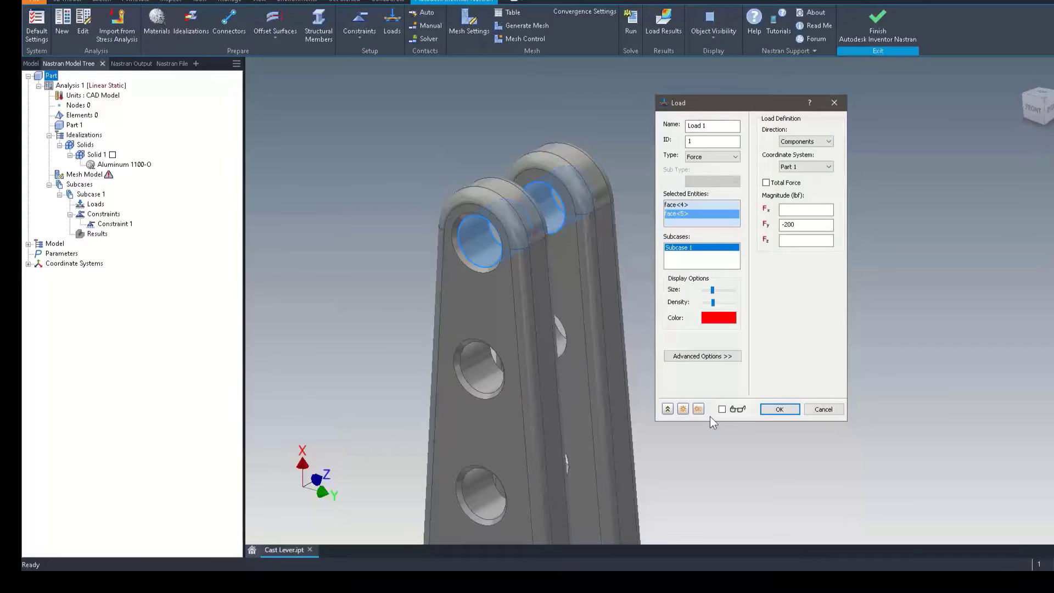
{"action": "left_click", "coordinate": [722, 410]}
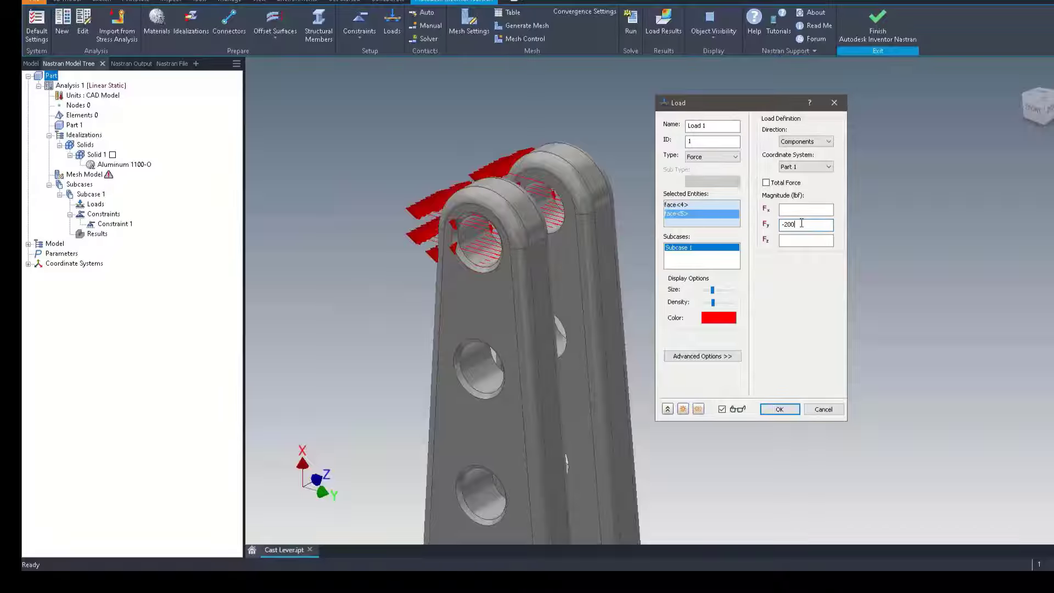
- Apply the upper fork load as a total force across both hole faces, and create the load
{"action": "double_click", "coordinate": [801, 224]}
{"action": "left_click", "coordinate": [766, 182]}
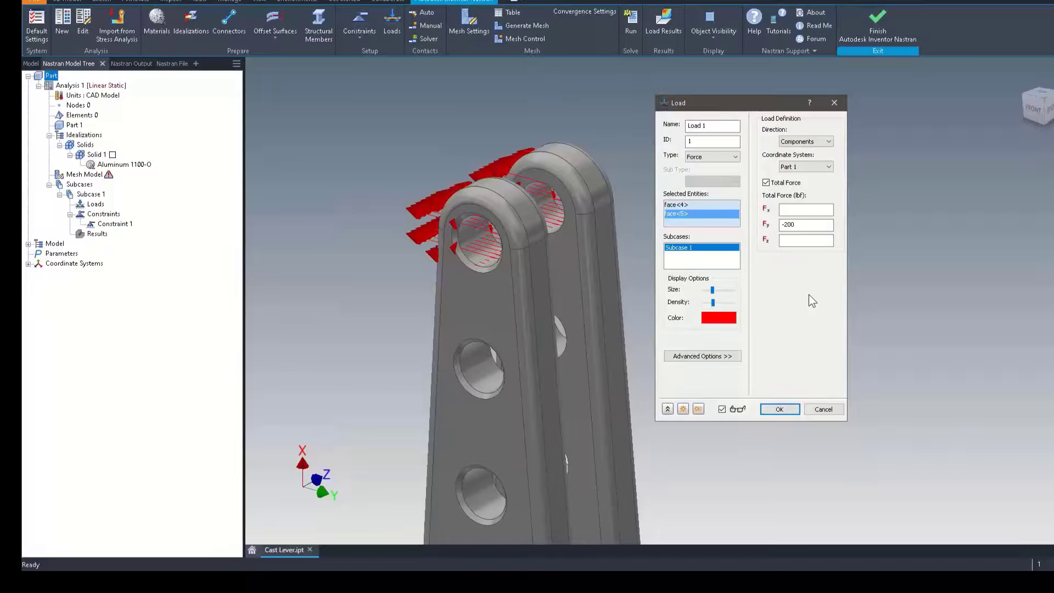
{"action": "key", "text": "F6"}
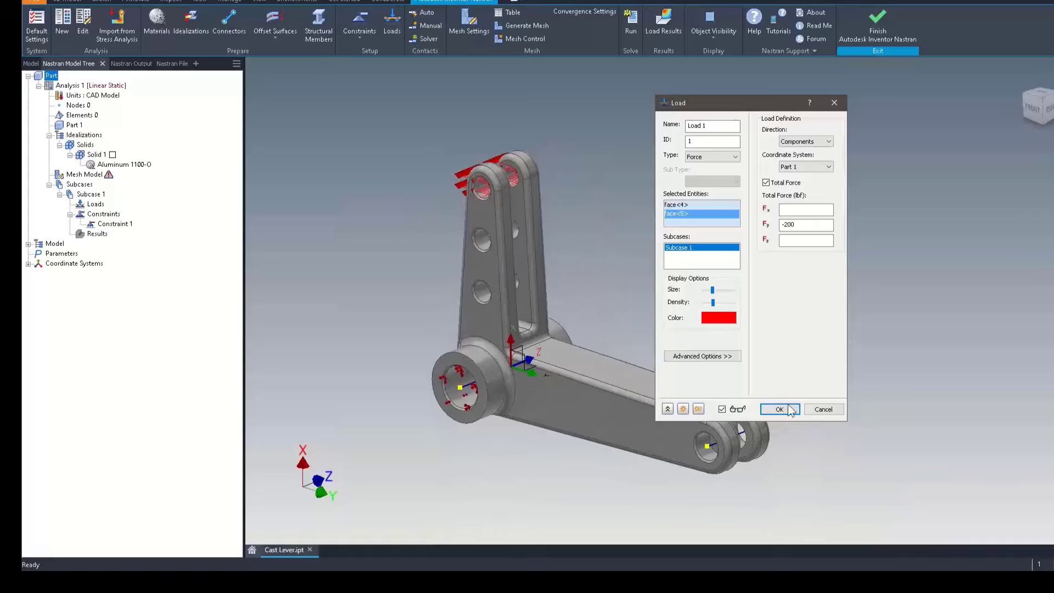
{"action": "left_click", "coordinate": [780, 409]}
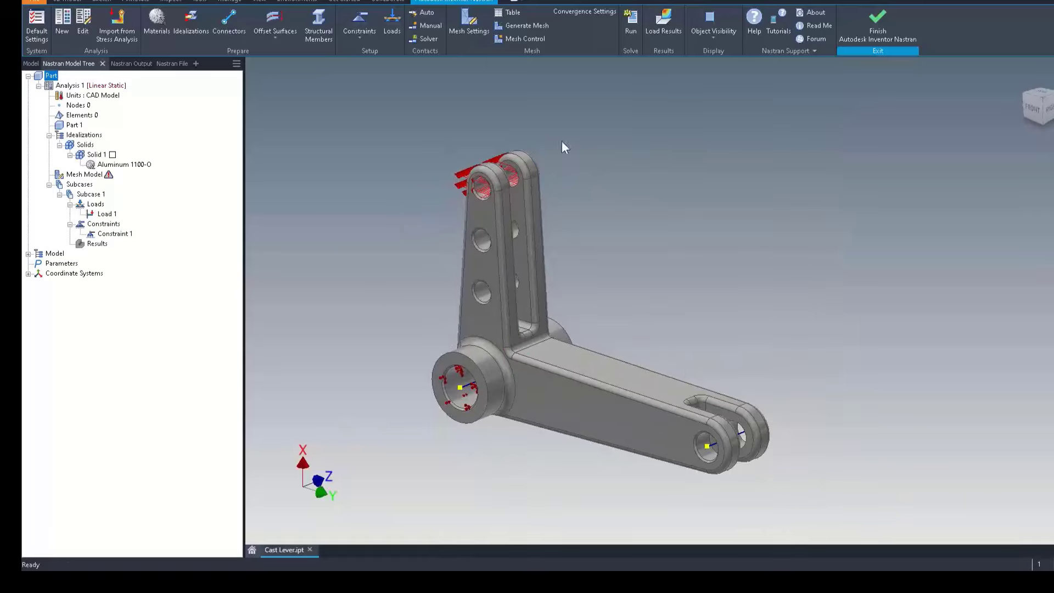
- Start a second force load on the inner faces of both holes in the horizontal arm's clevis end
{"action": "left_click", "coordinate": [396, 24]}
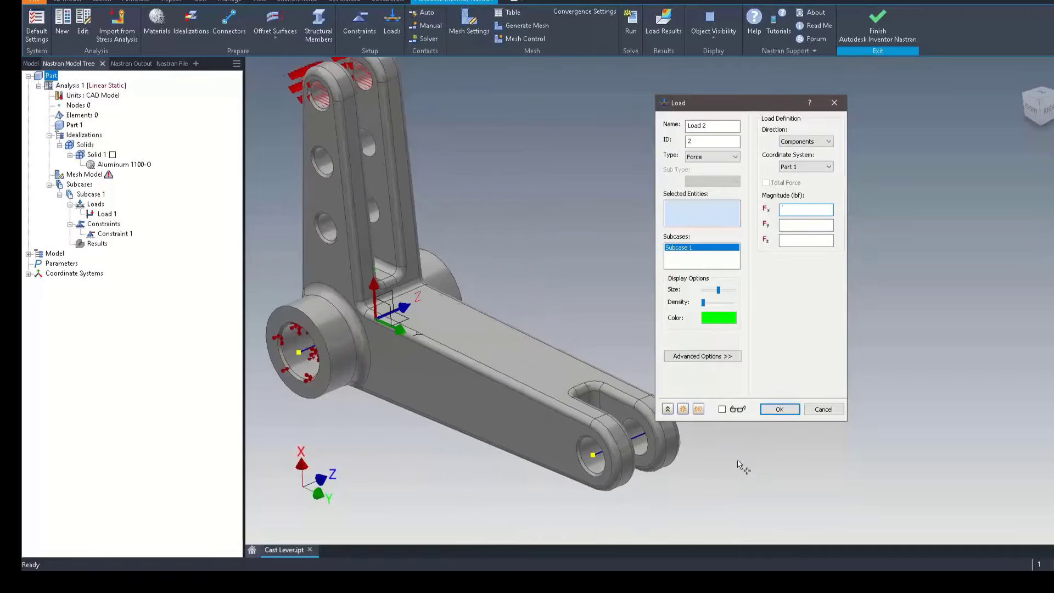
{"action": "scroll", "coordinate": [607, 471], "scroll_direction": "down", "scroll_amount": 5}
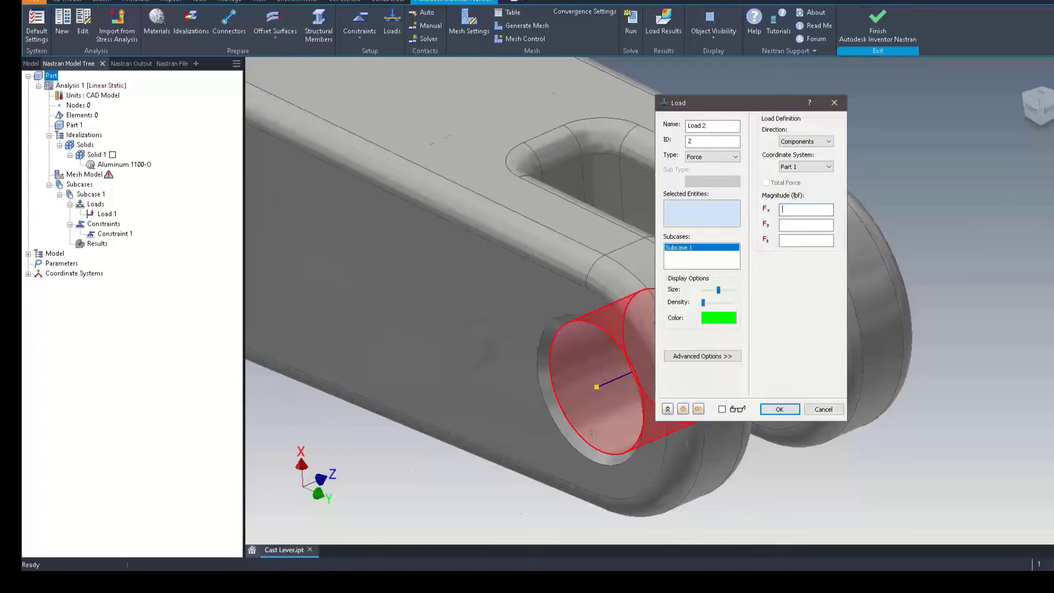
{"action": "middle_click_drag", "start_coordinate": [588, 404], "coordinate": [358, 400]}
{"action": "left_click", "coordinate": [363, 423]}
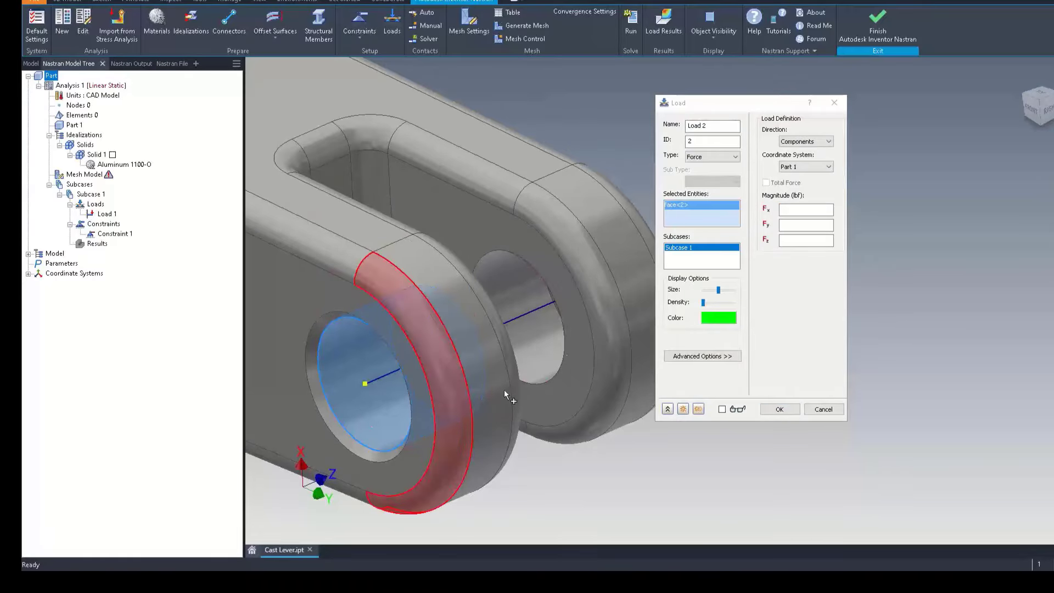
{"action": "left_click", "coordinate": [538, 352]}
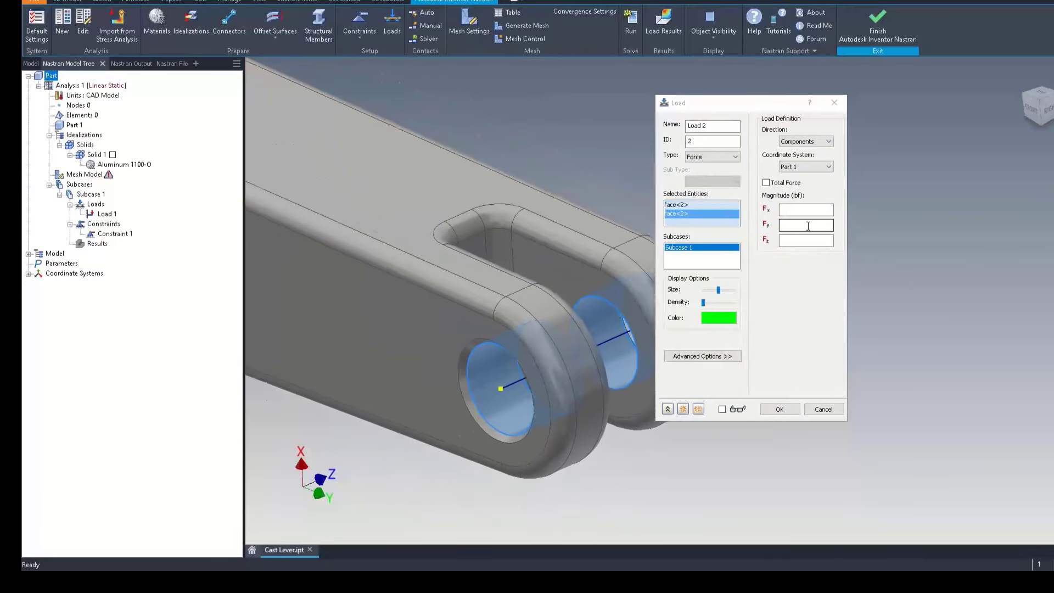
- Set the clevis load's Fx component to -100 lbf and apply it as a total force
{"action": "left_click", "coordinate": [809, 225]}
{"action": "left_click", "coordinate": [811, 211]}
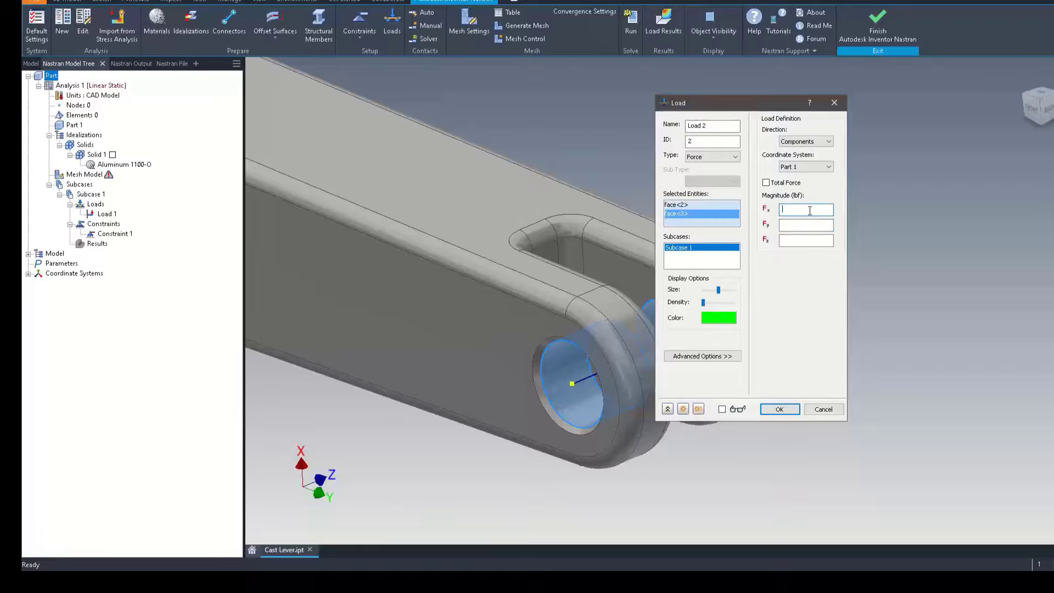
{"action": "type", "text": "-100"}
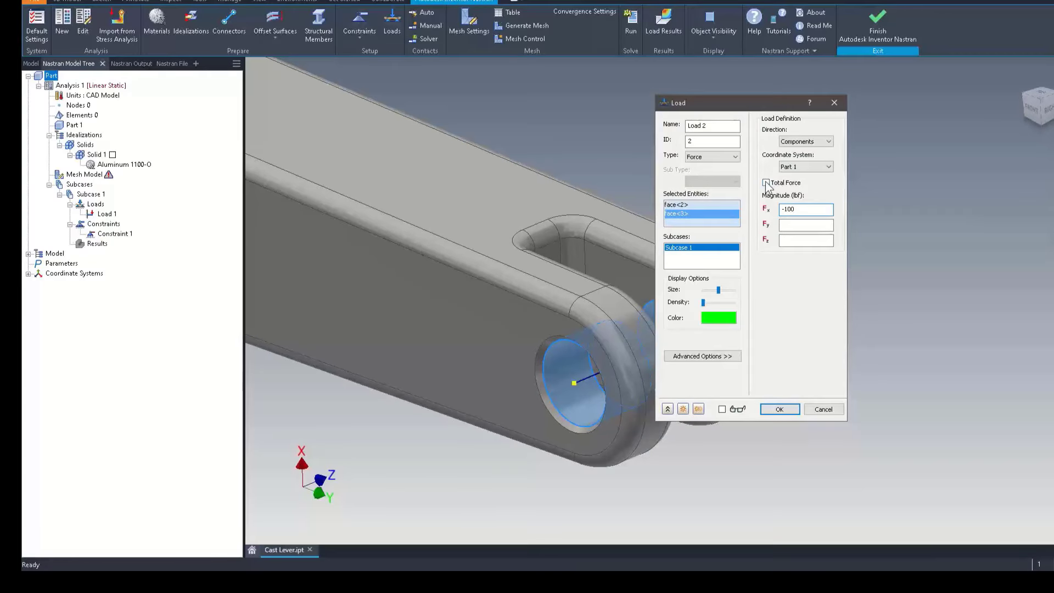
{"action": "left_click", "coordinate": [766, 183]}
- Display the clevis load in yellow with smaller, denser arrows, preview it, and create the load
{"action": "left_click", "coordinate": [719, 318]}
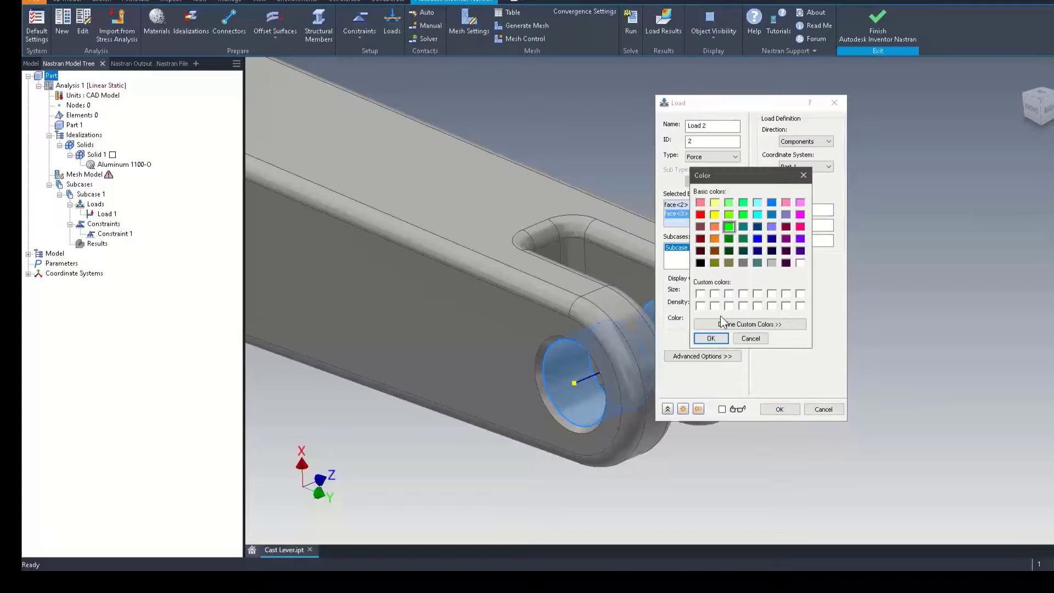
{"action": "left_click", "coordinate": [715, 215]}
{"action": "left_click", "coordinate": [711, 338]}
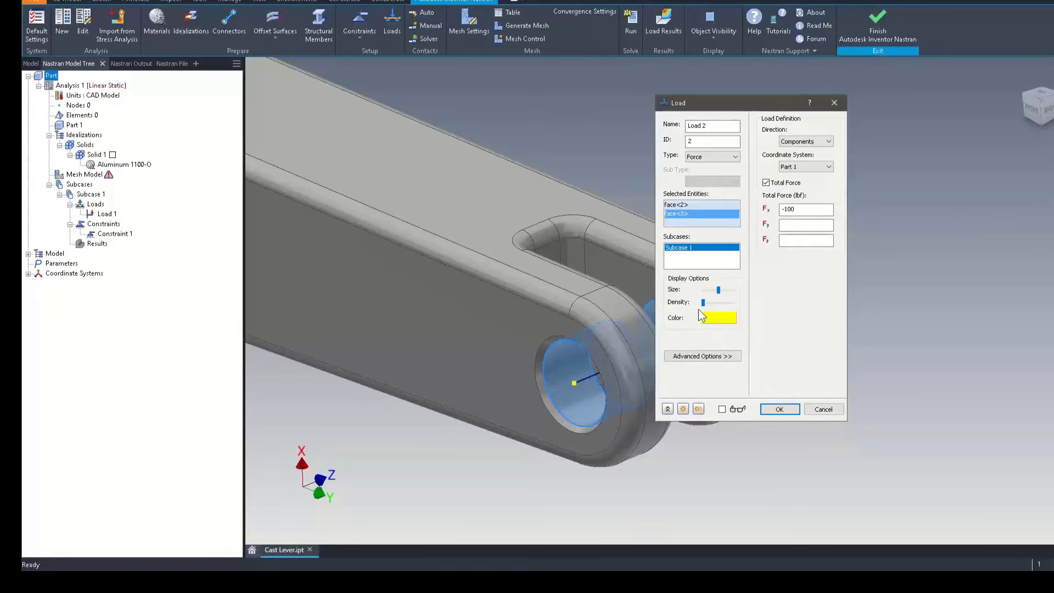
{"action": "left_click", "coordinate": [722, 409]}
{"action": "left_click", "coordinate": [713, 289]}
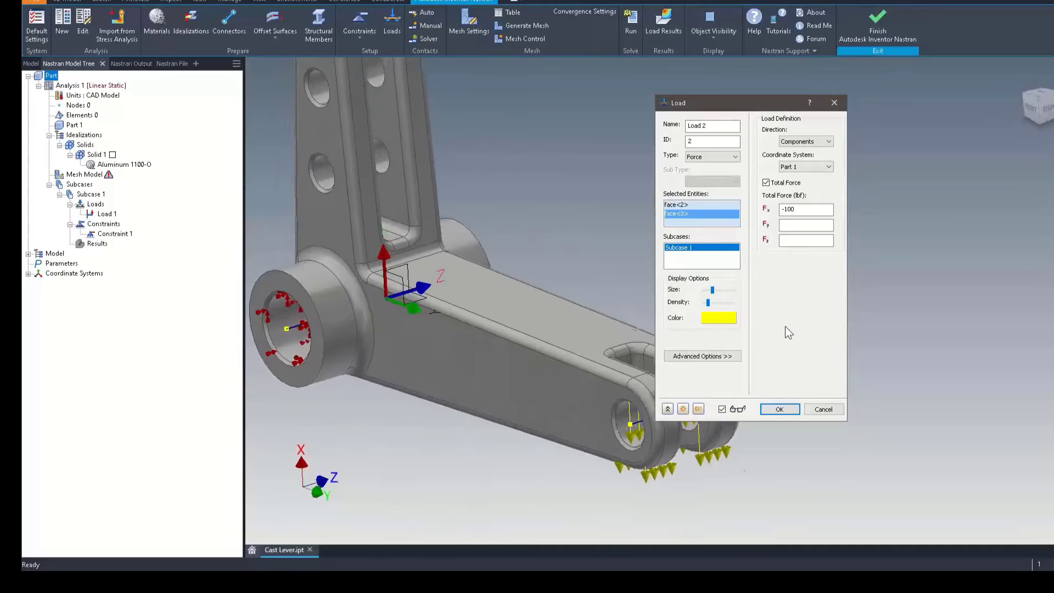
{"action": "left_click", "coordinate": [779, 409]}
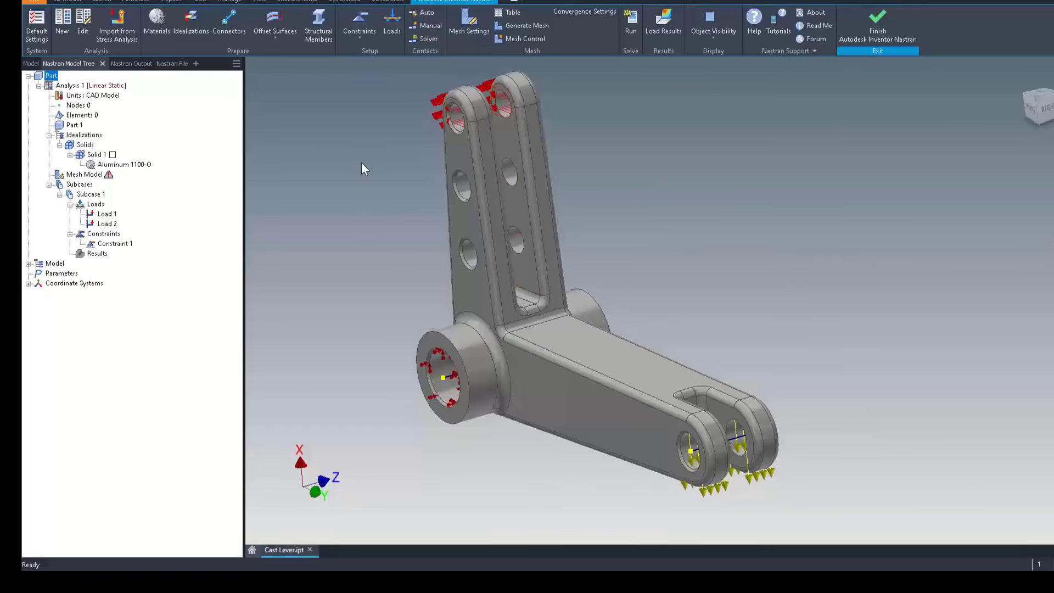
- Define a rigid body connector with the ring-shaped end faces of both pivot bosses as its dependent entities
{"action": "middle_click_drag", "start_coordinate": [361, 163], "coordinate": [366, 139], "text": "shift"}
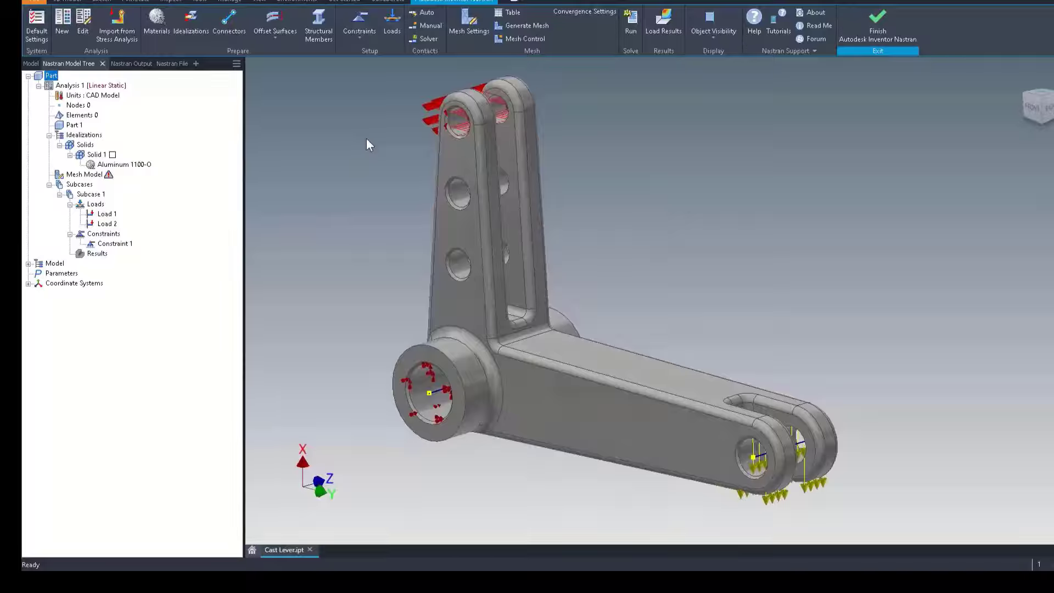
{"action": "left_click", "coordinate": [229, 21]}
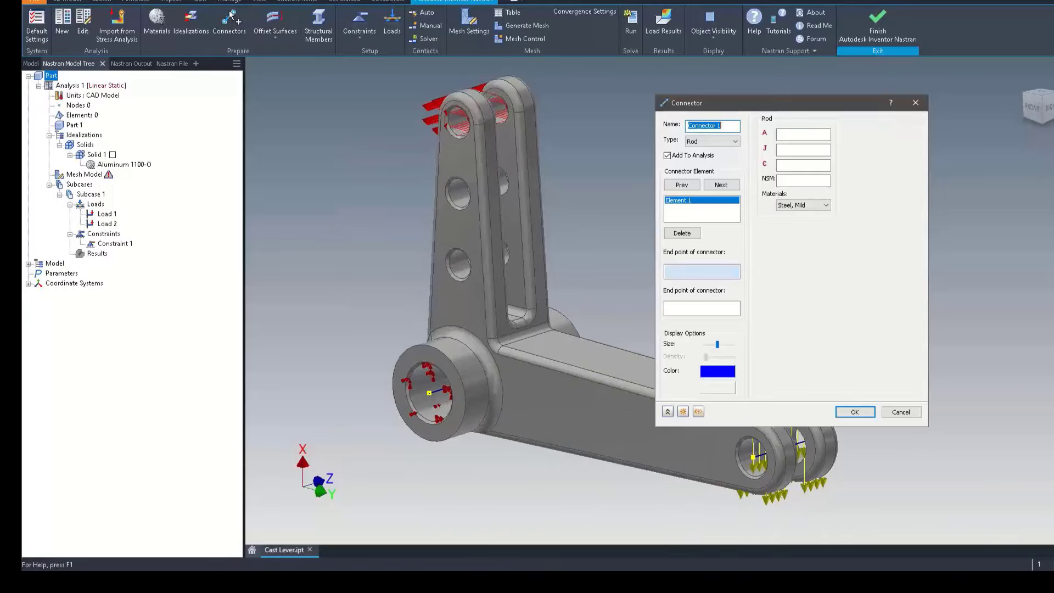
{"action": "middle_click_drag", "start_coordinate": [565, 225], "coordinate": [590, 231]}
{"action": "left_click", "coordinate": [719, 141]}
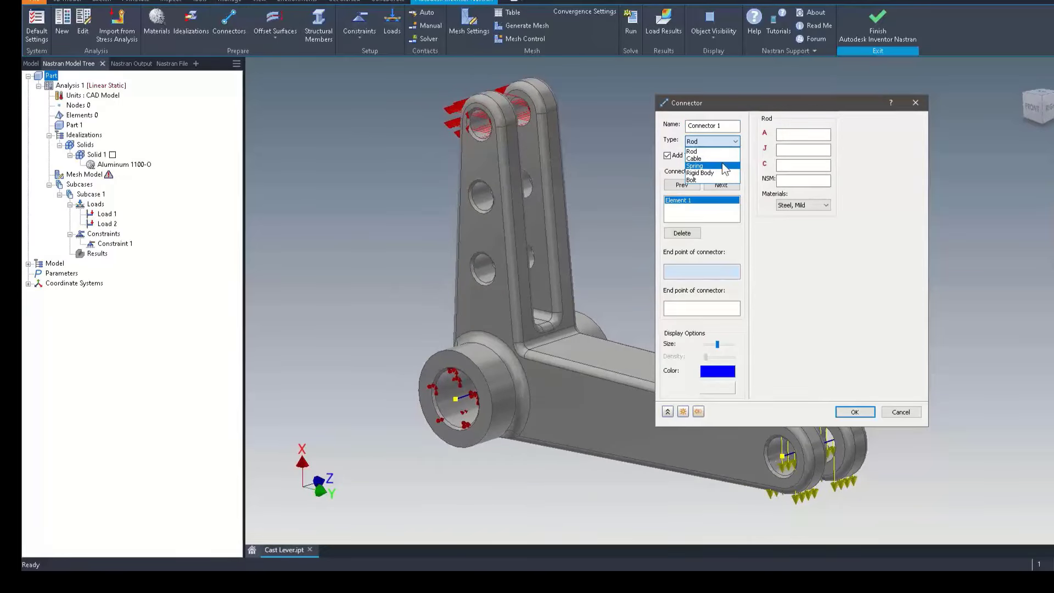
{"action": "left_click", "coordinate": [716, 172]}
{"action": "scroll", "coordinate": [571, 299], "scroll_direction": "down", "scroll_amount": 5}
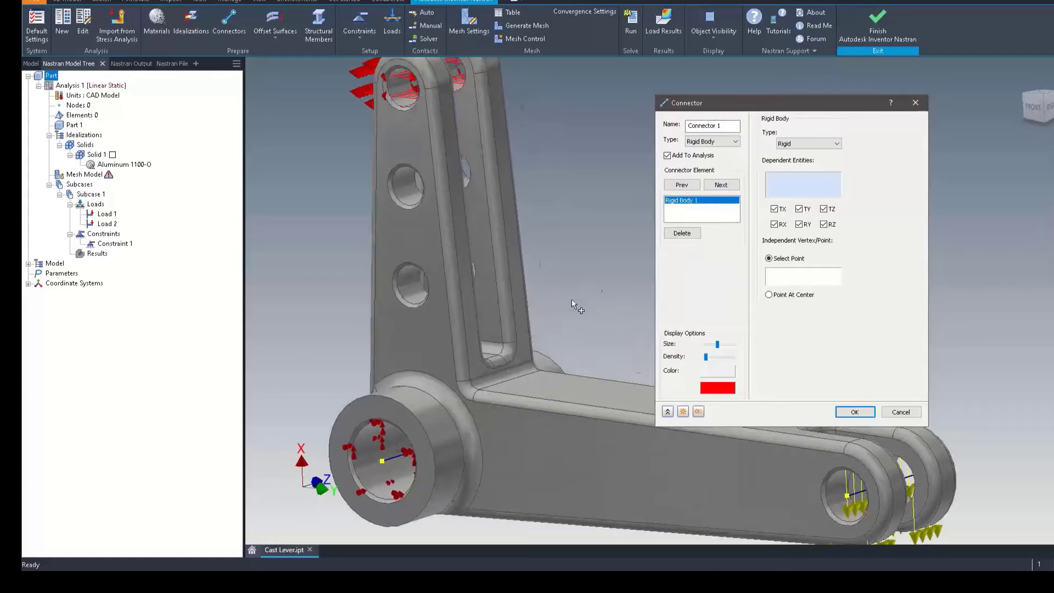
{"action": "scroll", "coordinate": [456, 384], "scroll_direction": "down", "scroll_amount": 3}
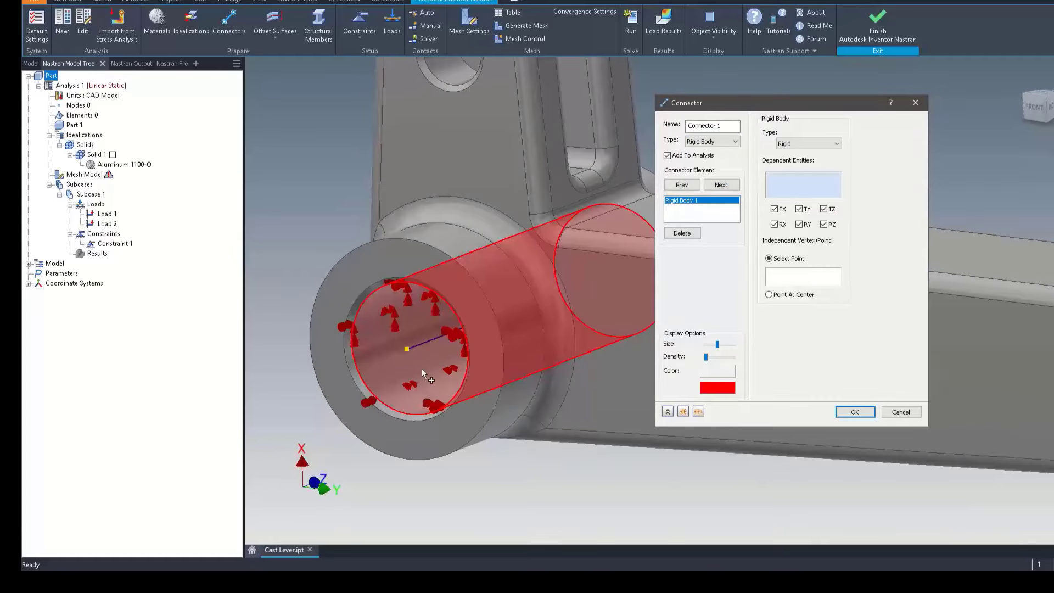
{"action": "left_click", "coordinate": [463, 301]}
{"action": "middle_click_drag", "start_coordinate": [463, 301], "coordinate": [477, 433], "text": "shift"}
{"action": "left_click", "coordinate": [519, 427]}
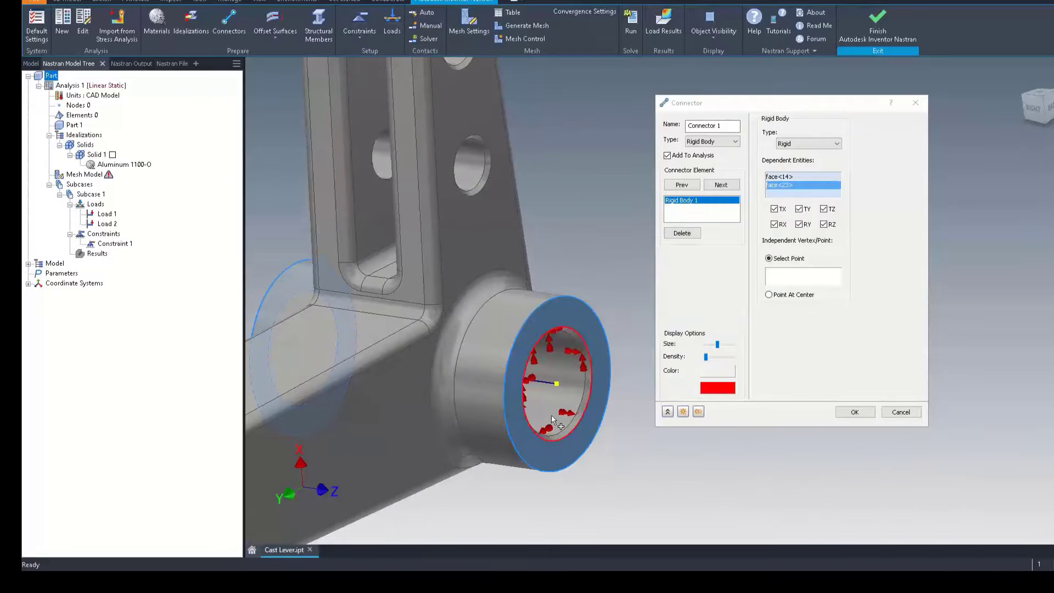
- Assign the point inside the pivot bore on its axis as the connector's independent point, and create the connector
{"action": "middle_click_drag", "start_coordinate": [551, 414], "coordinate": [797, 190], "text": "shift"}
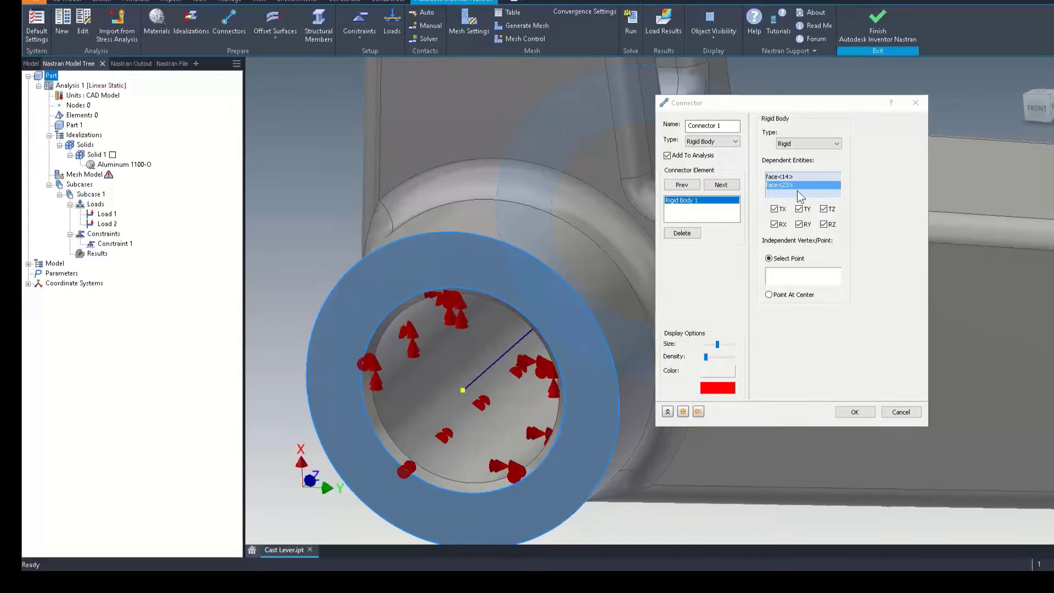
{"action": "left_click", "coordinate": [801, 276]}
{"action": "middle_click_drag", "start_coordinate": [647, 324], "coordinate": [530, 356], "text": "shift"}
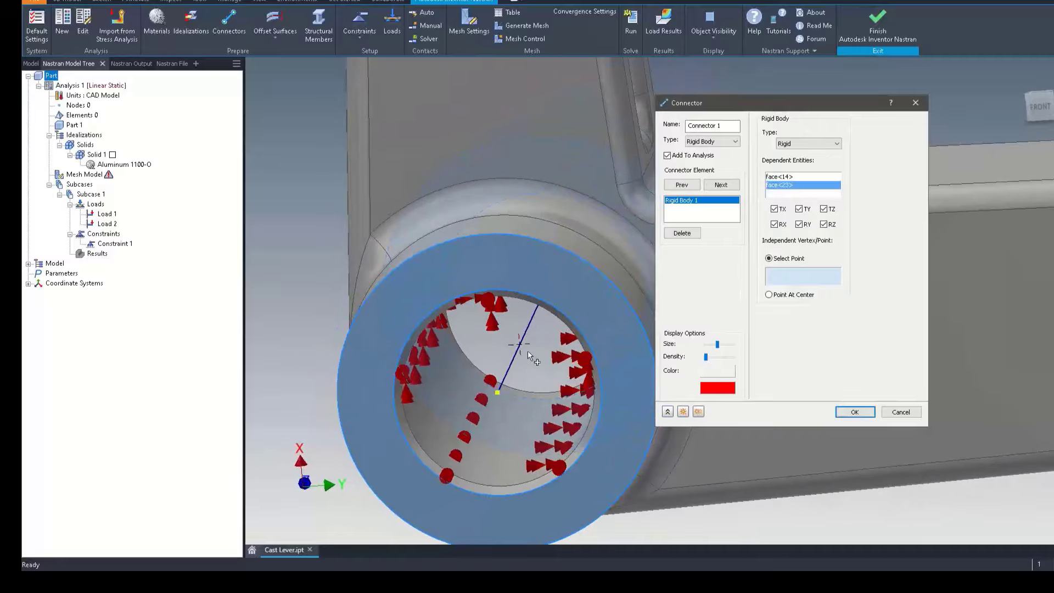
{"action": "left_click", "coordinate": [519, 346]}
{"action": "key", "text": "F6"}
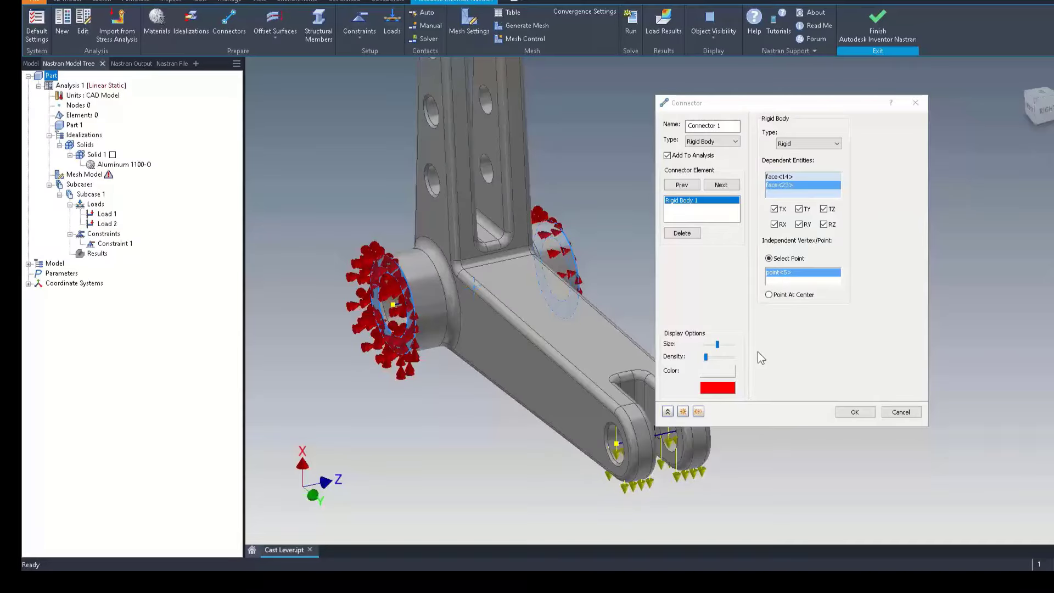
{"action": "left_click", "coordinate": [855, 411]}
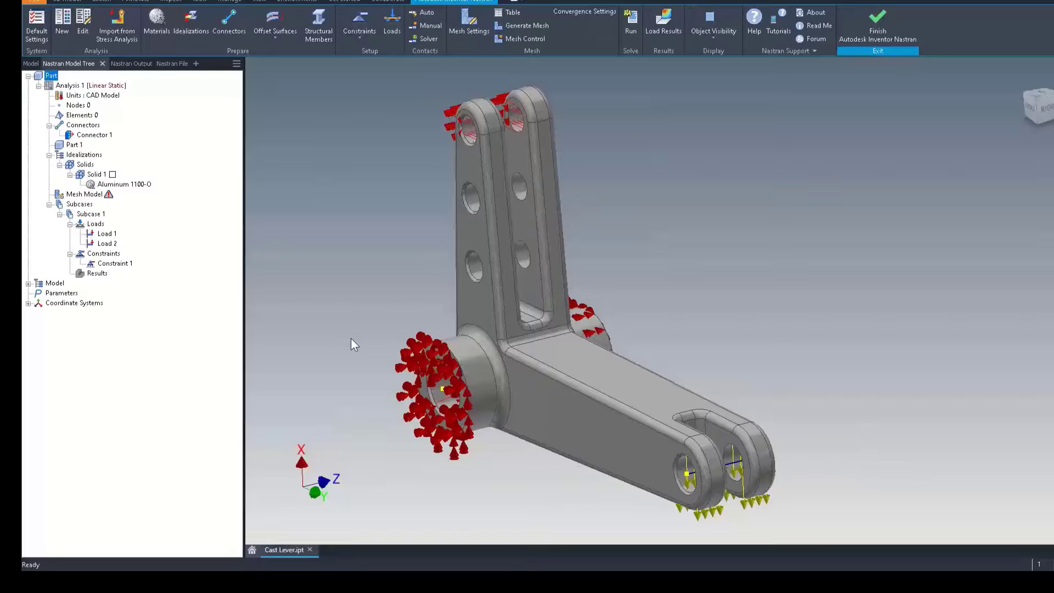
- Open the mesh settings and try element sizes of 0.25 in and 0.5 in
{"action": "left_click", "coordinate": [460, 24]}
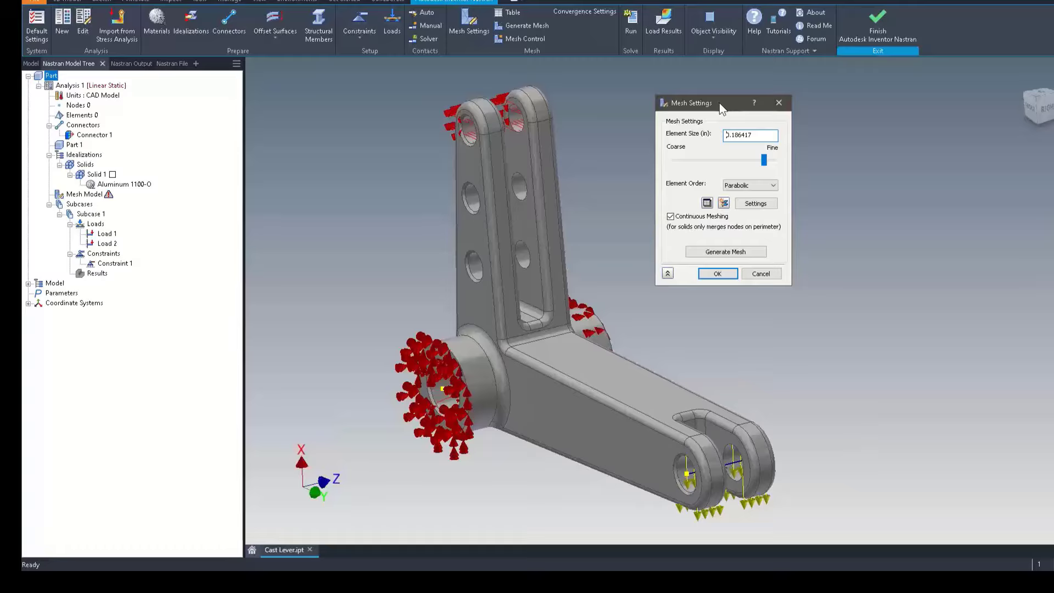
{"action": "double_click", "coordinate": [769, 135]}
{"action": "type", "text": ".25"}
{"action": "left_click", "coordinate": [751, 160]}
{"action": "left_click_drag", "start_coordinate": [757, 133], "coordinate": [653, 131]}
{"action": "type", "text": ".5"}
- Set the mesh element size to 0.2 in, generate the lever's mesh, and accept the mesh settings
{"action": "left_click_drag", "start_coordinate": [739, 134], "coordinate": [639, 129]}
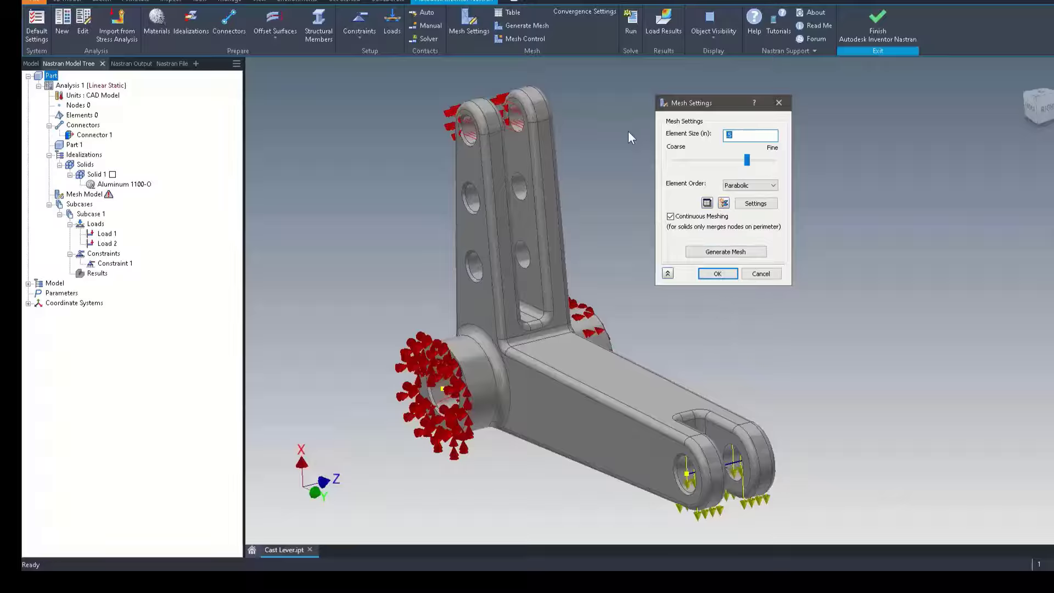
{"action": "type", "text": ".2"}
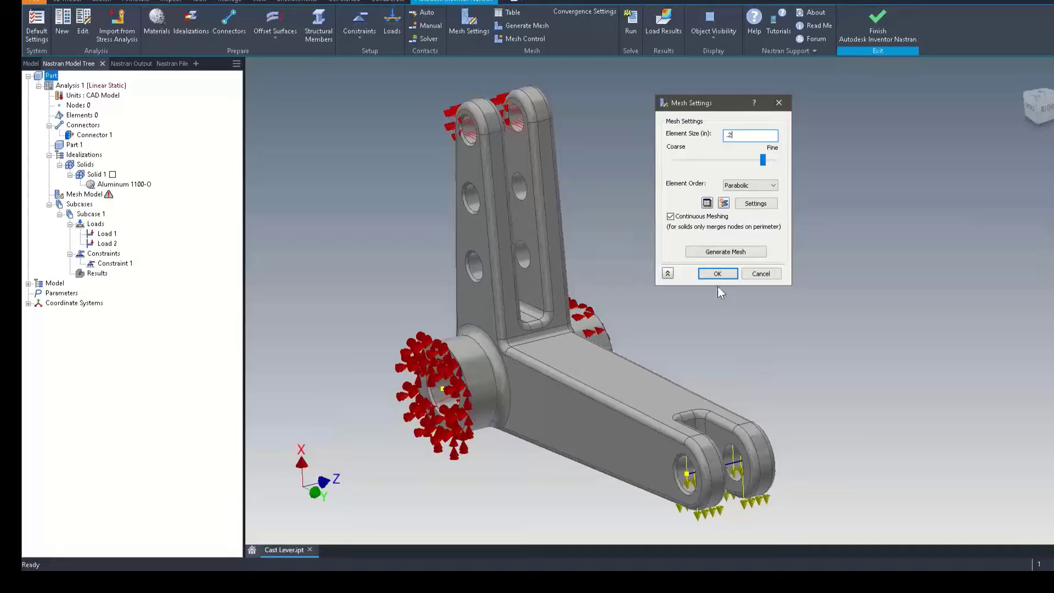
{"action": "left_click", "coordinate": [720, 255]}
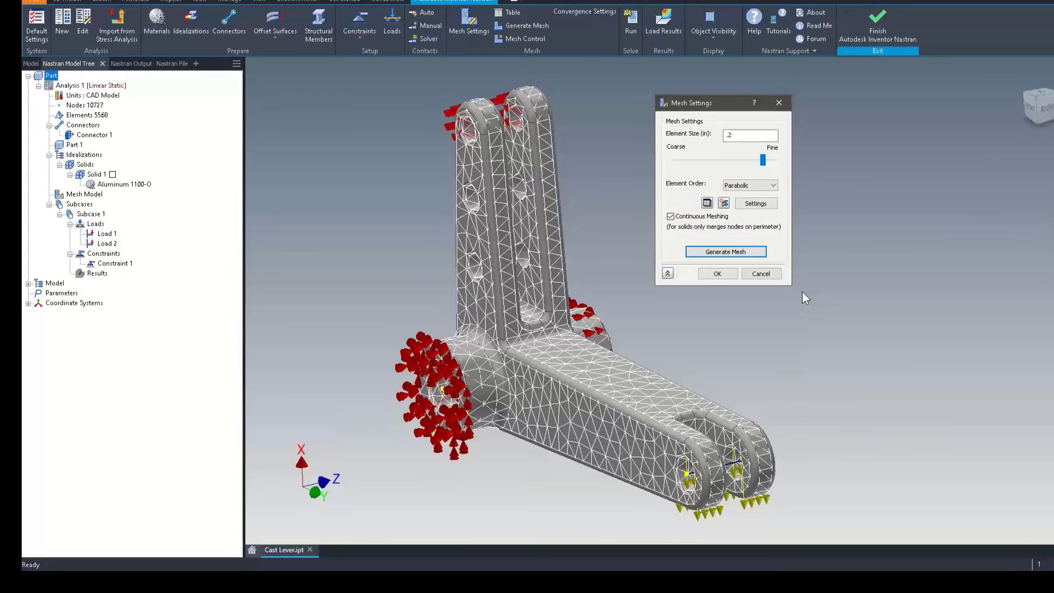
{"action": "left_click", "coordinate": [718, 273]}
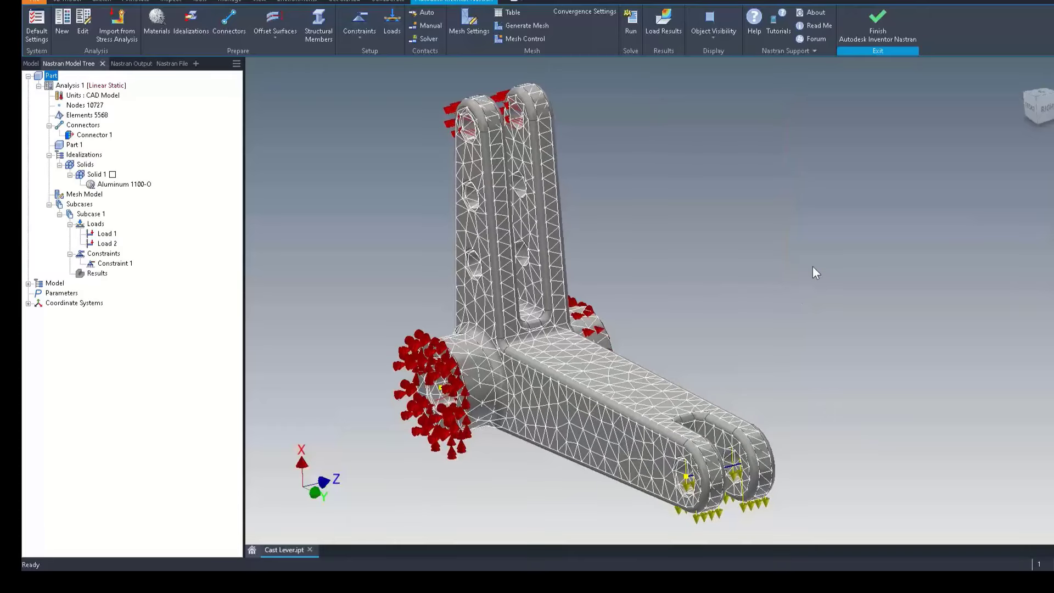
- Run the Nastran analysis on the meshed lever and acknowledge its completion to load the results
{"action": "scroll", "coordinate": [829, 255], "scroll_direction": "up", "scroll_amount": 4}
{"action": "scroll", "coordinate": [844, 163], "scroll_direction": "up", "scroll_amount": 1}
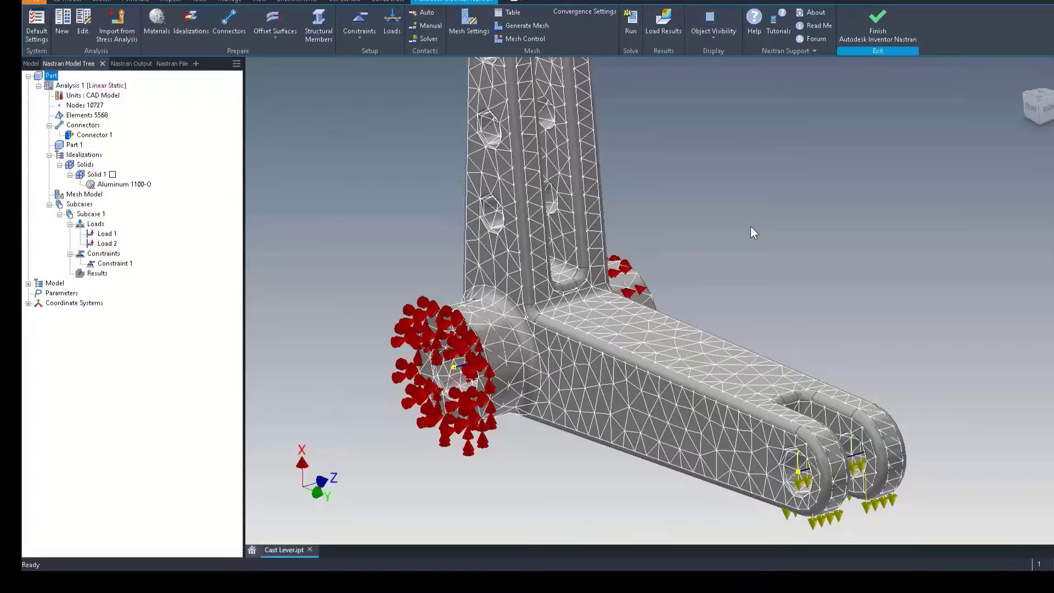
{"action": "left_click", "coordinate": [630, 25]}
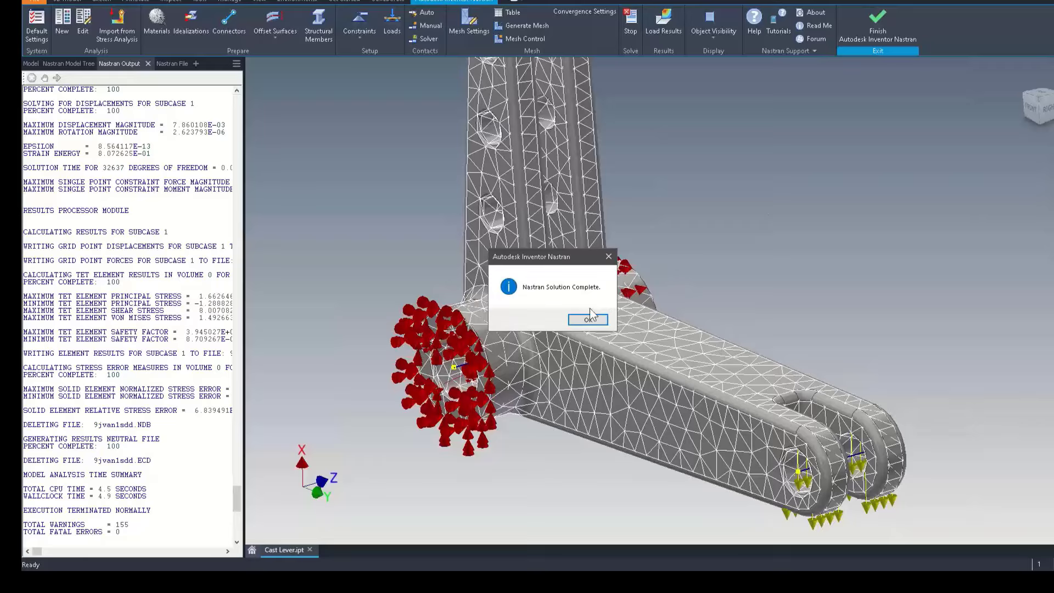
{"action": "left_click", "coordinate": [579, 322]}
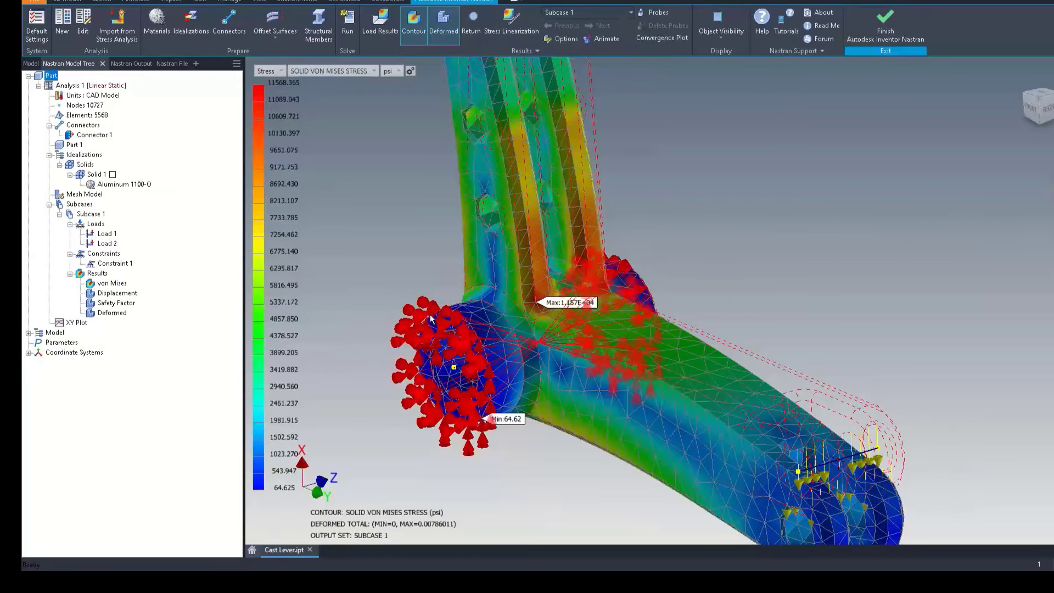
- Examine the lever's von Mises stress, displacement and safety factor contours, comparing the stress plot with the safety factor plot
{"action": "key", "text": "F6"}
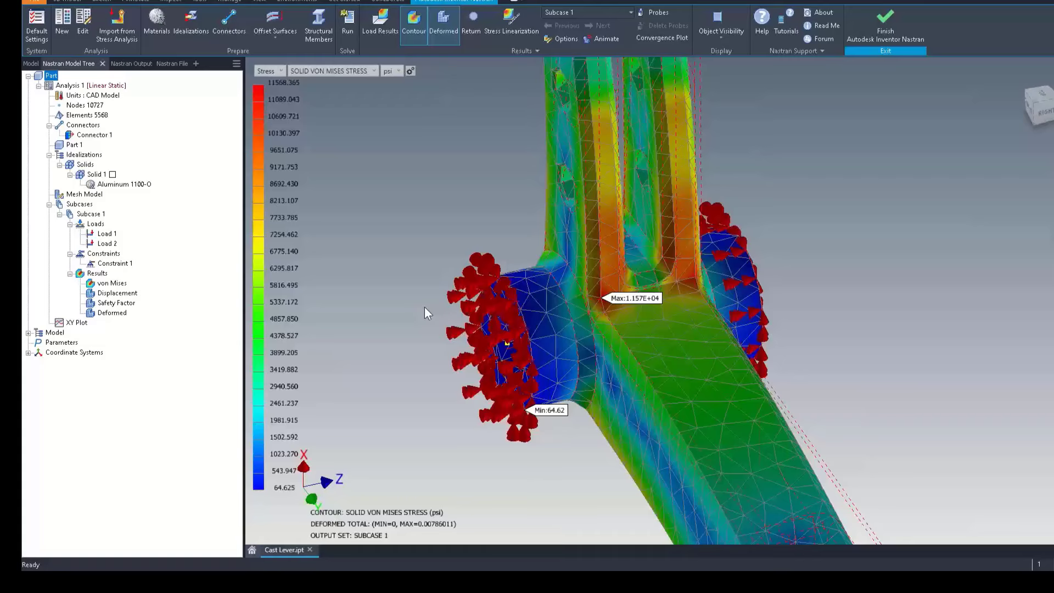
{"action": "key", "text": "F6"}
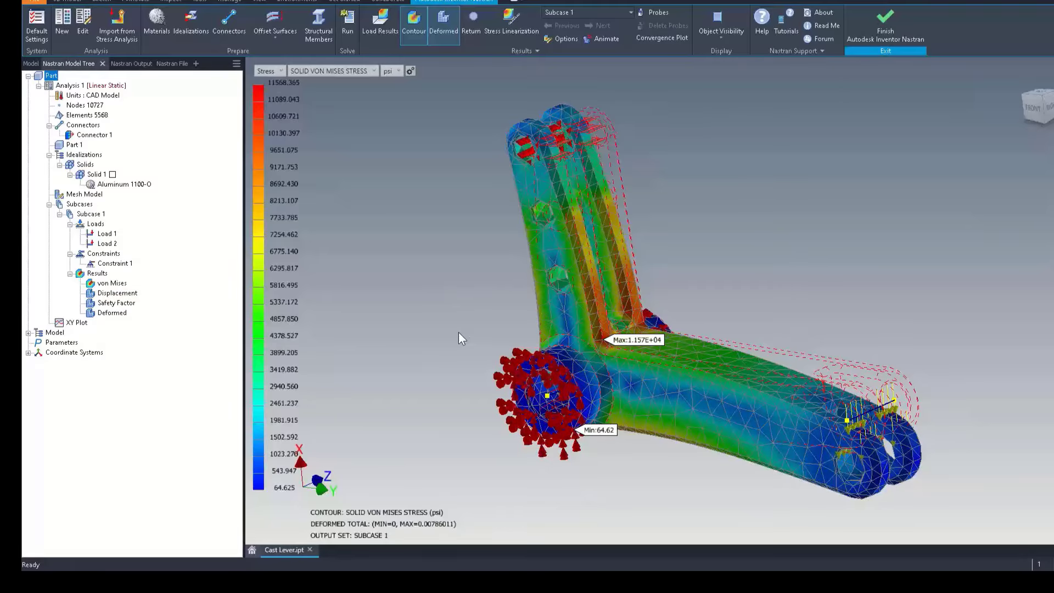
{"action": "left_click", "coordinate": [119, 294]}
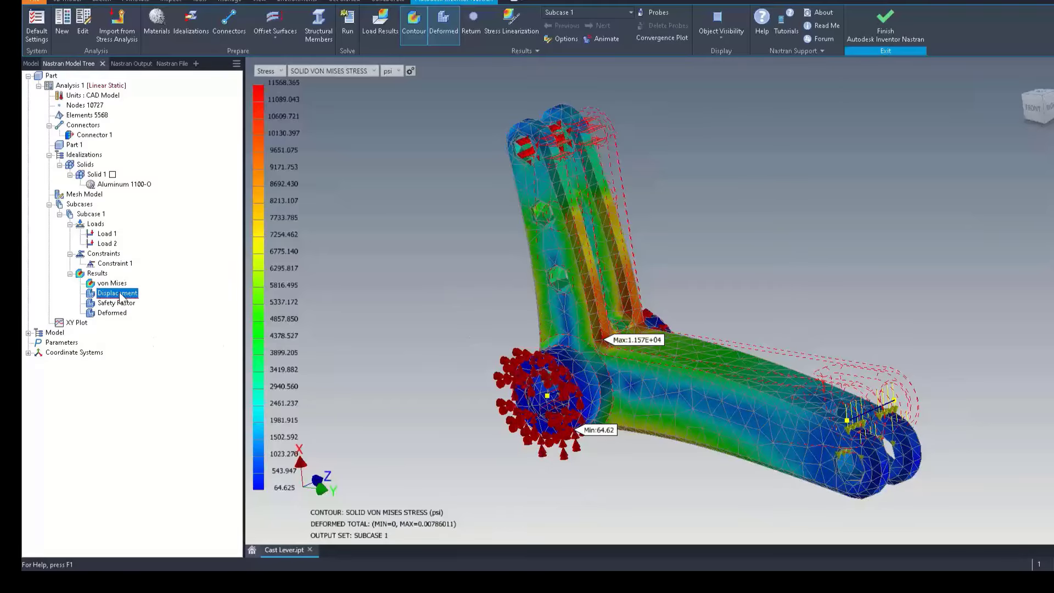
{"action": "double_click", "coordinate": [119, 294]}
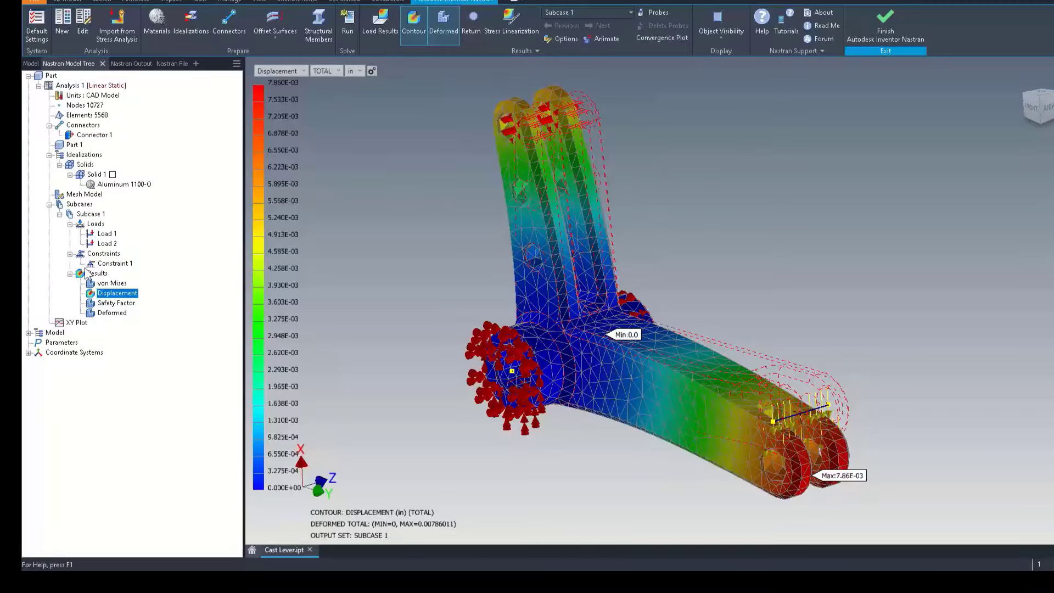
{"action": "left_click", "coordinate": [115, 304]}
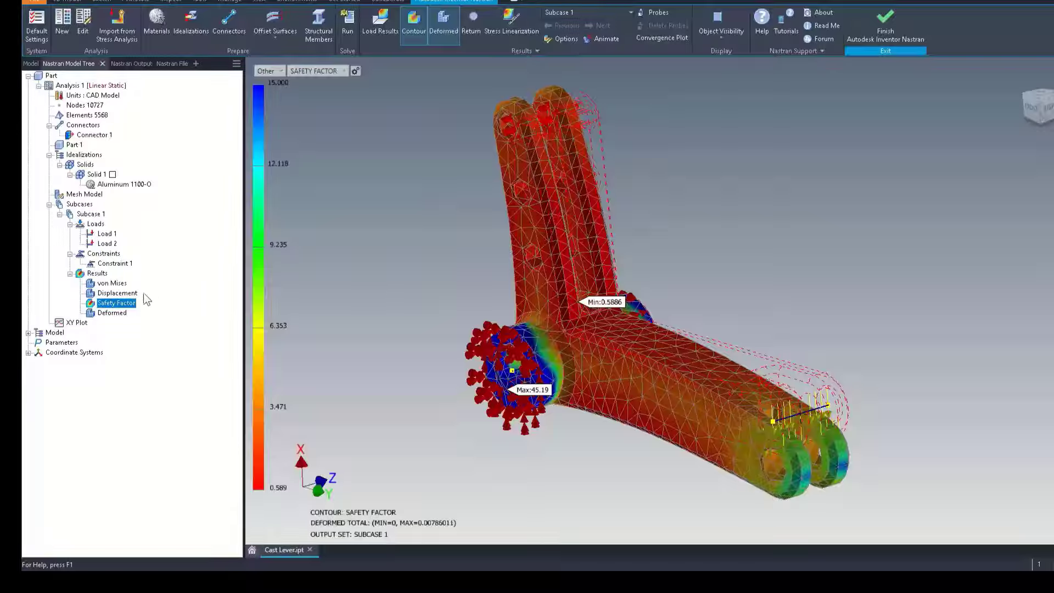
{"action": "left_click", "coordinate": [104, 284]}
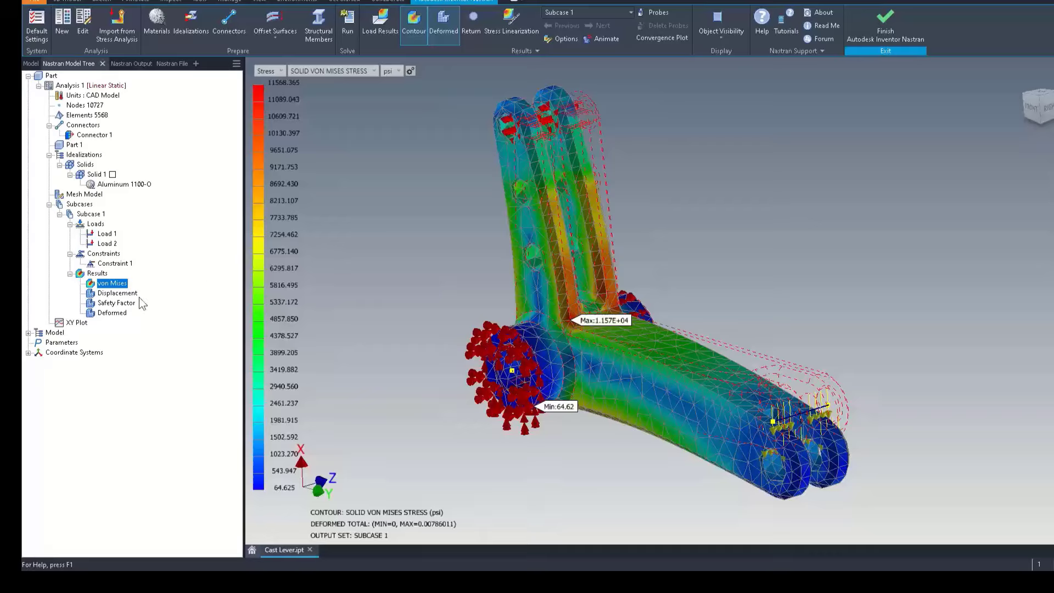
{"action": "left_click", "coordinate": [117, 302]}
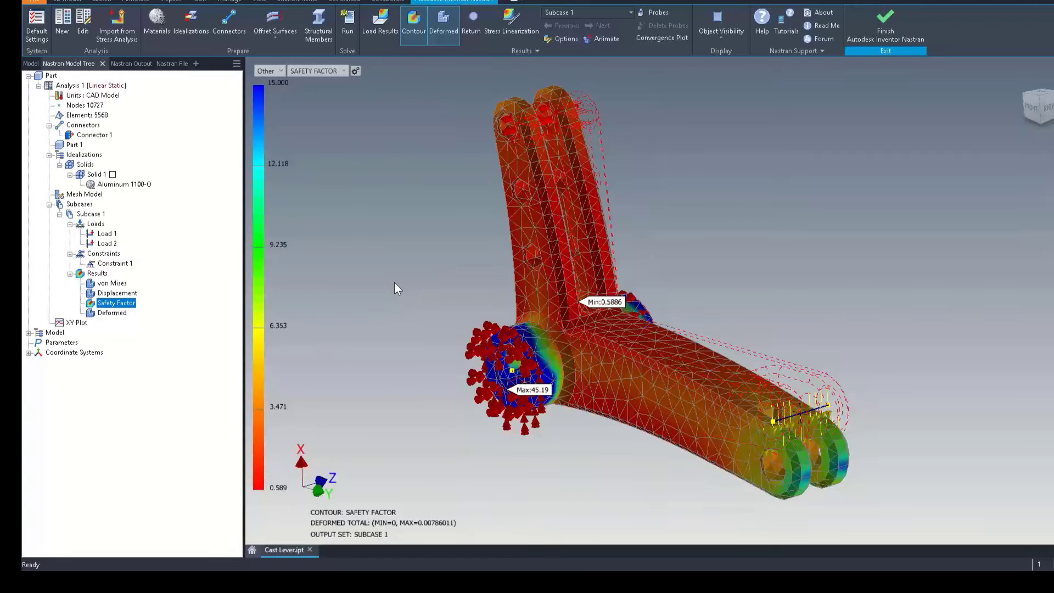
{"action": "middle_click_drag", "start_coordinate": [394, 282], "coordinate": [849, 250], "text": "shift"}
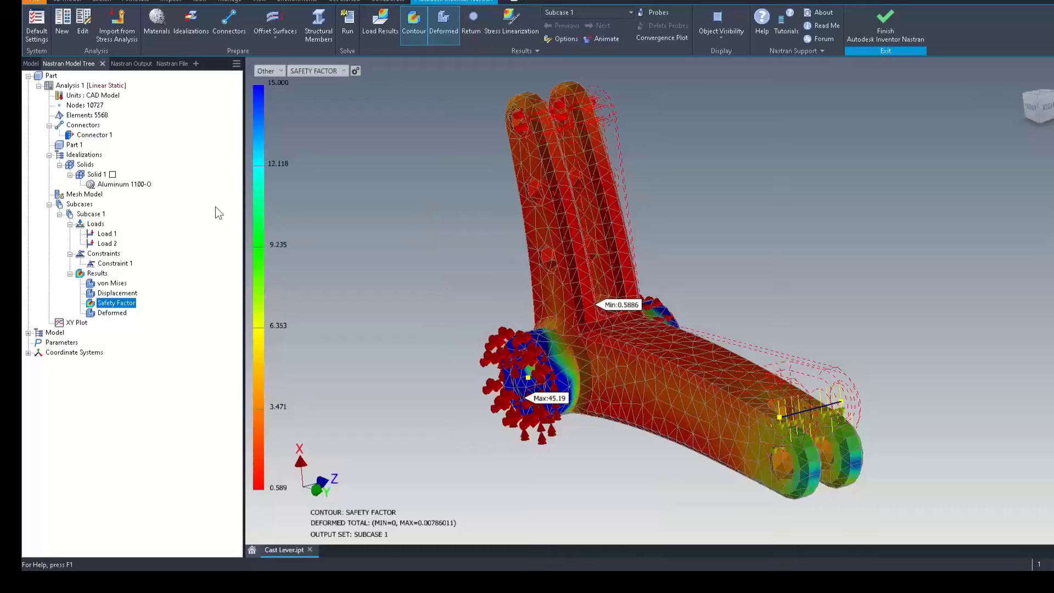
- Change the material of the Solid 1 idealization to Steel, Mild, and rerun the Nastran analysis
{"action": "left_click", "coordinate": [123, 186]}
{"action": "right_click", "coordinate": [123, 185]}
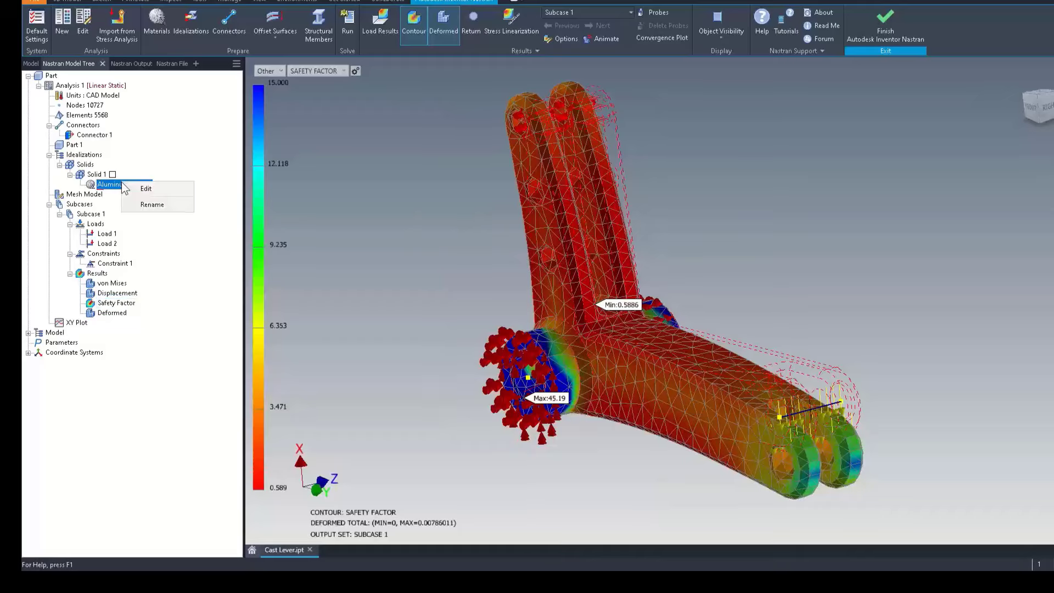
{"action": "left_click", "coordinate": [156, 157]}
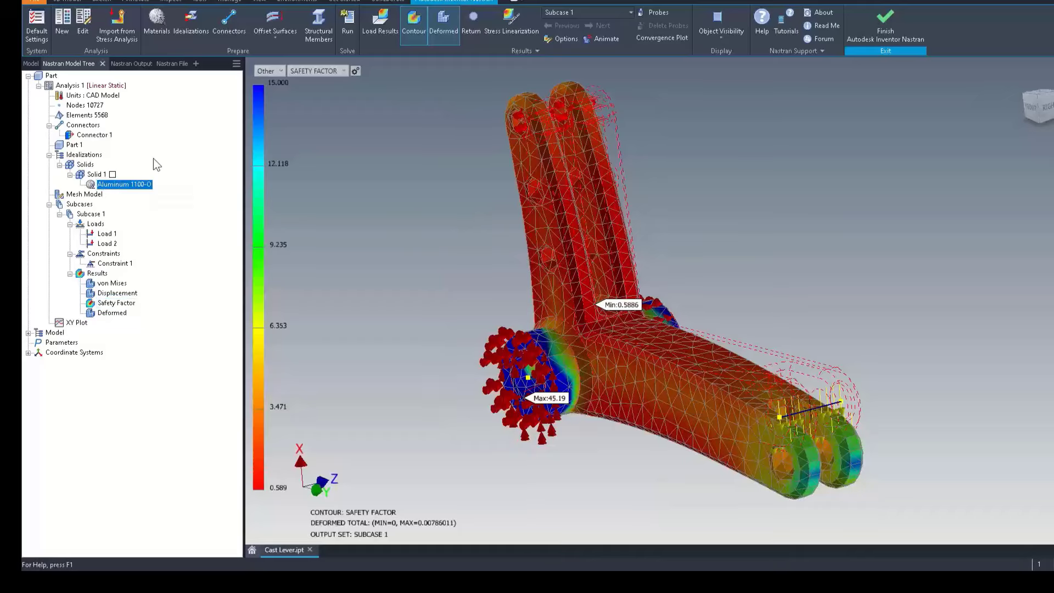
{"action": "right_click", "coordinate": [91, 175]}
{"action": "left_click", "coordinate": [103, 182]}
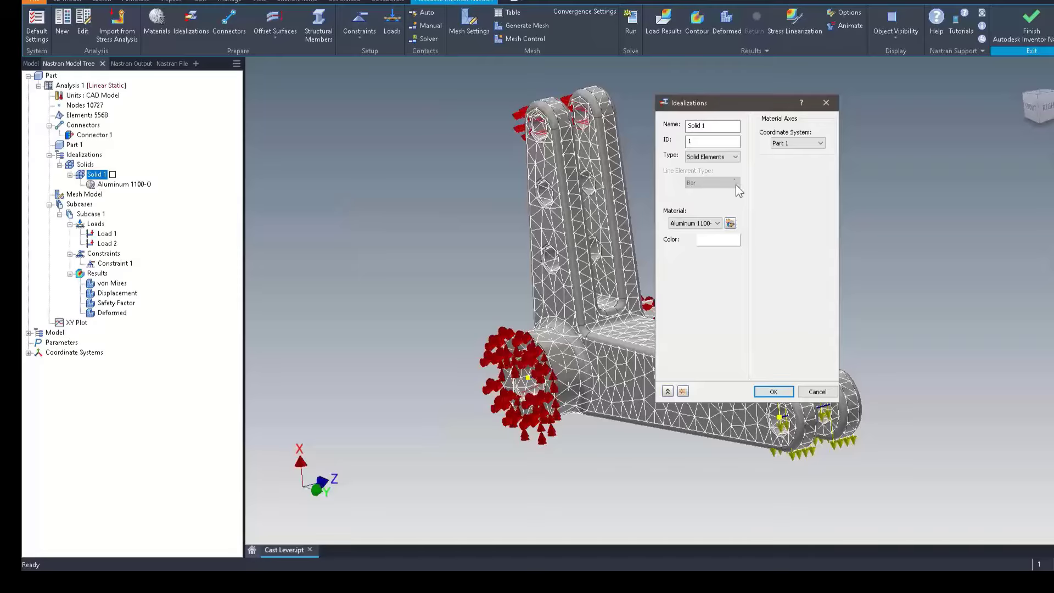
{"action": "left_click", "coordinate": [717, 224]}
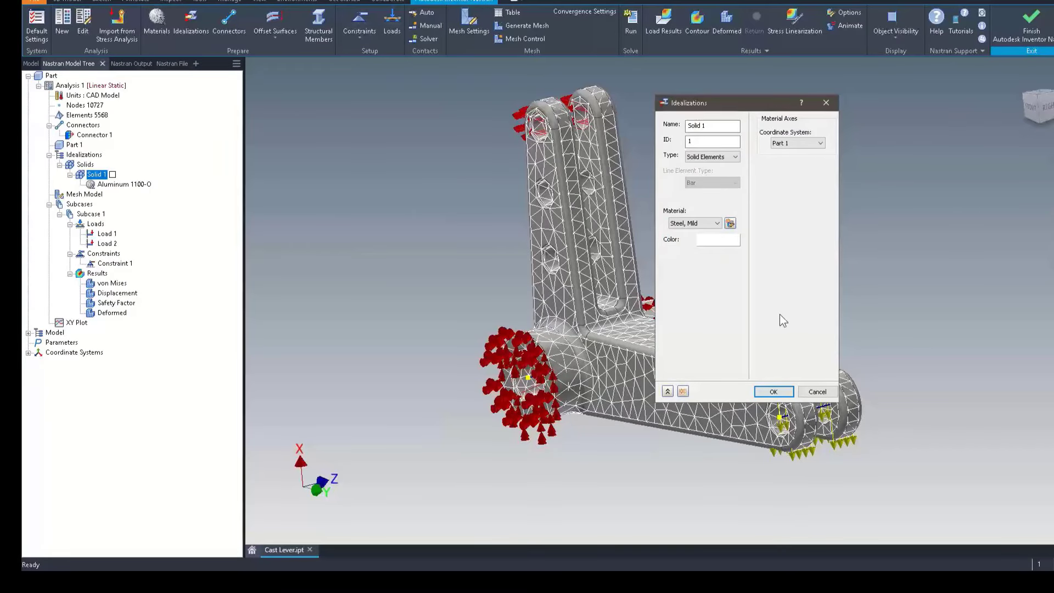
{"action": "left_click", "coordinate": [774, 391]}
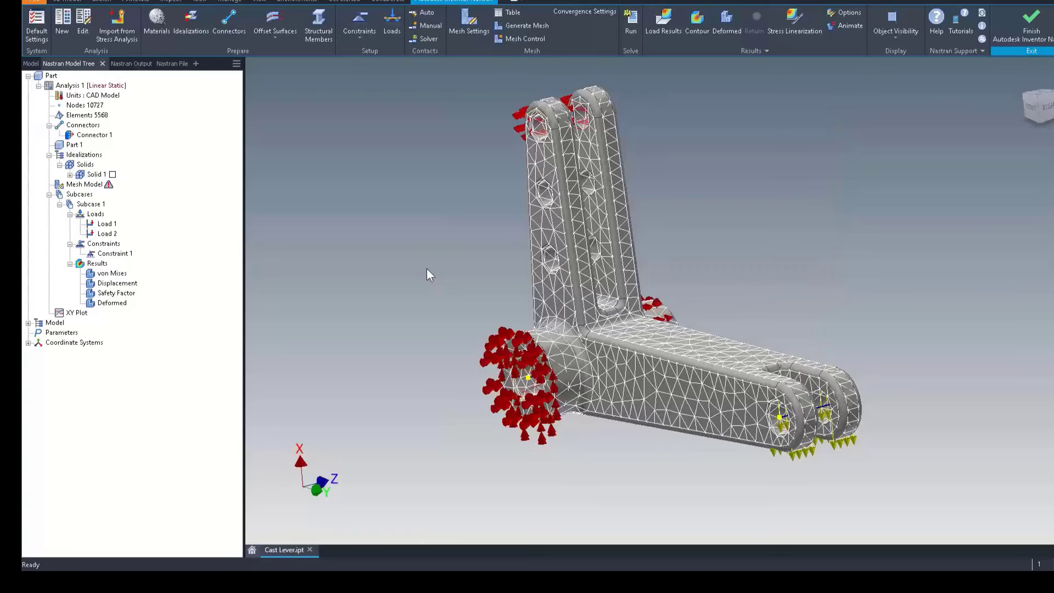
{"action": "left_click", "coordinate": [635, 26]}
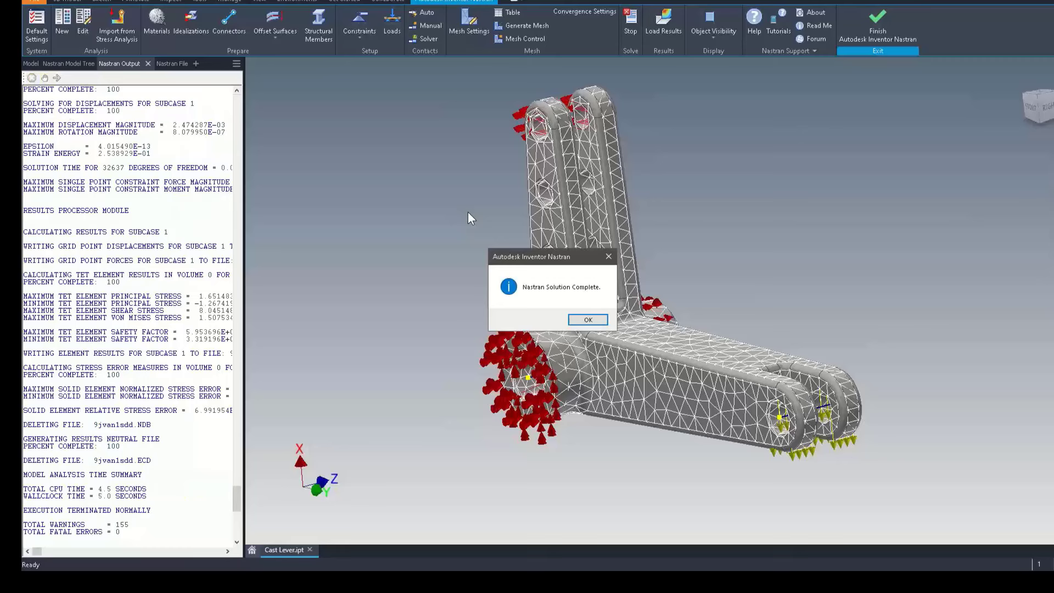
{"action": "key", "text": "Return"}
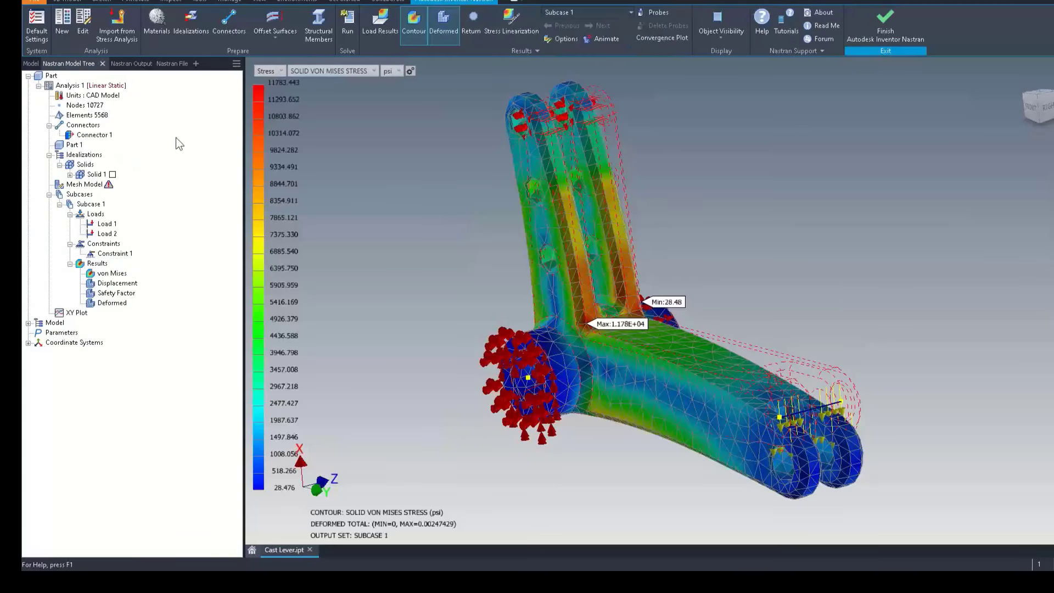
{"action": "right_click", "coordinate": [92, 88]}
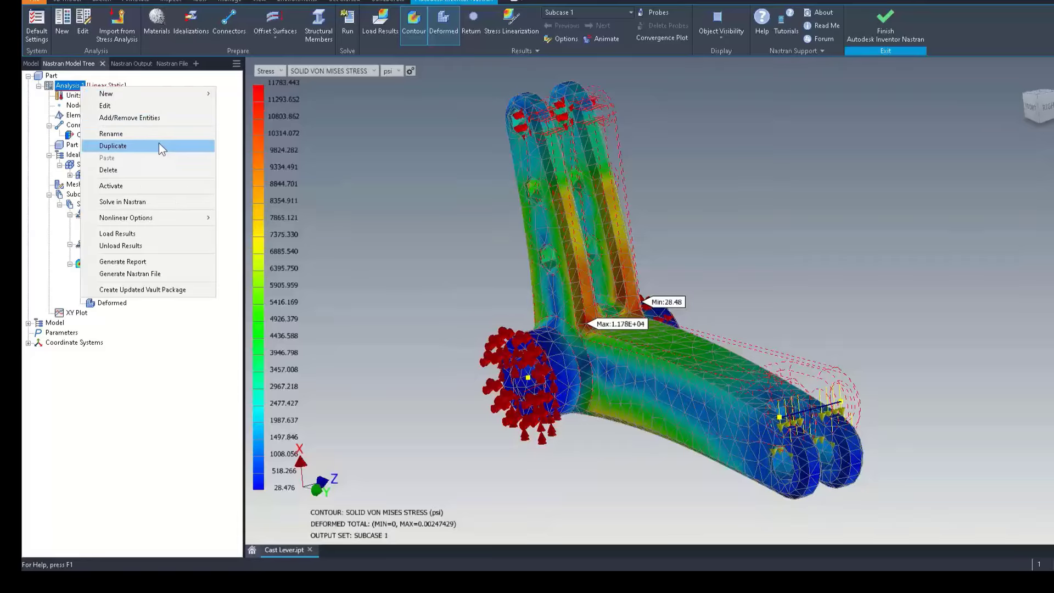
{"action": "left_click", "coordinate": [61, 87]}
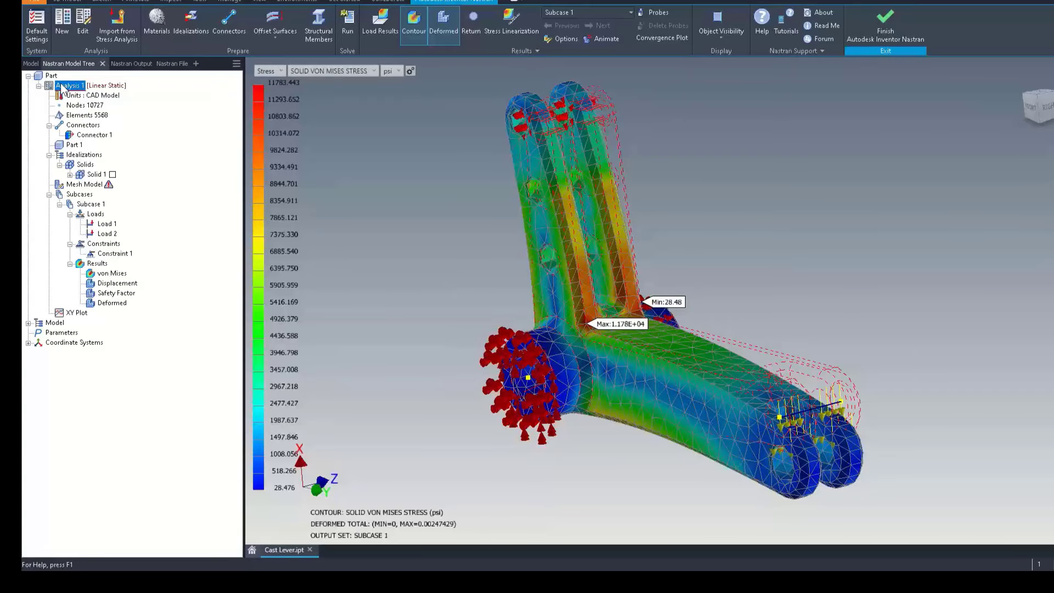
{"action": "left_click", "coordinate": [62, 87]}
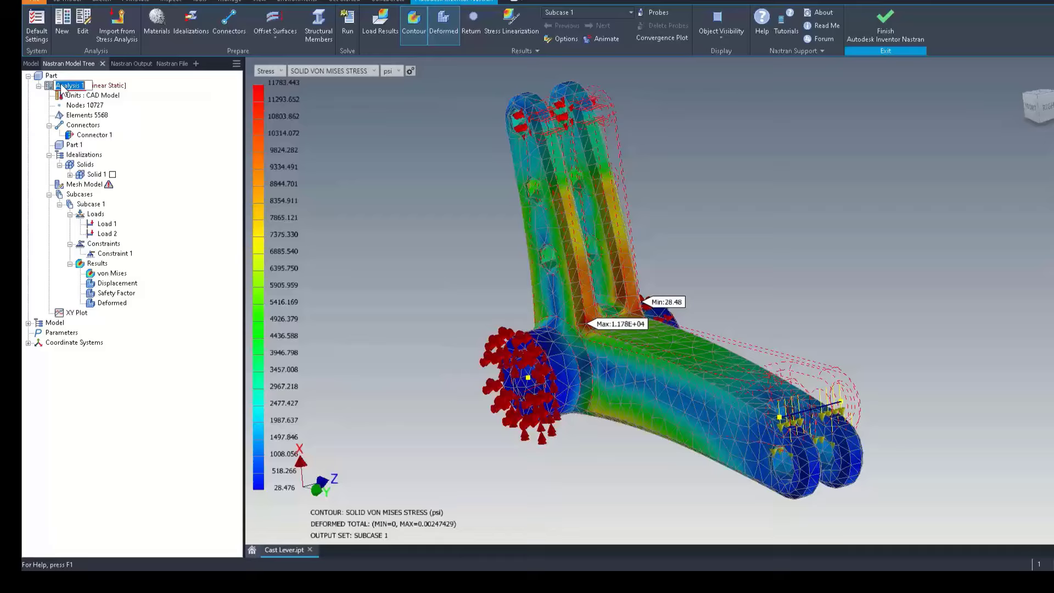
{"action": "left_click", "coordinate": [172, 329]}
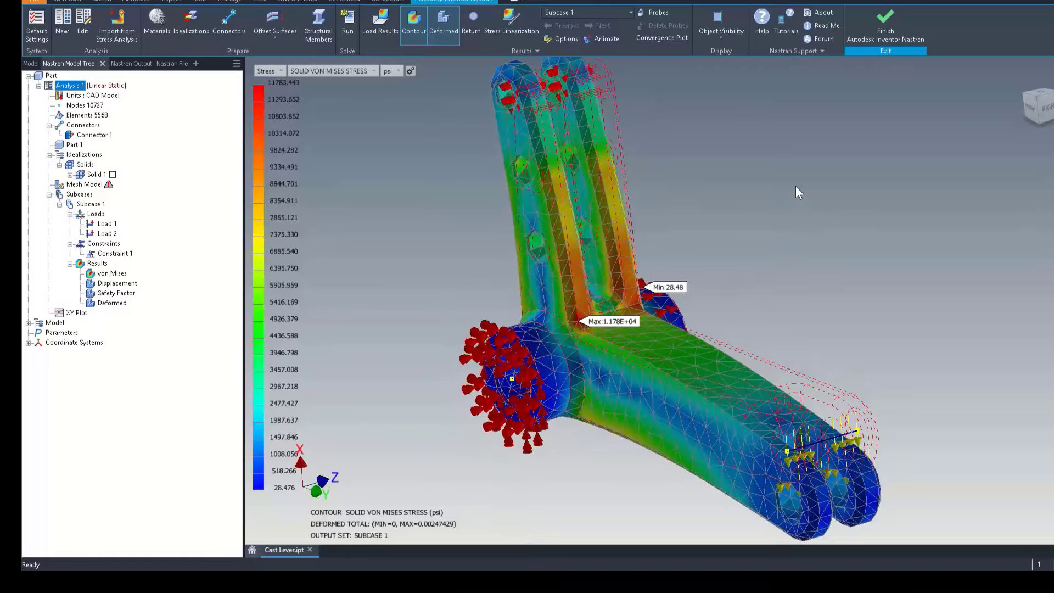
- Examine the steel lever's displacement and safety factor contours, and return to the von Mises stress around the arm junction
{"action": "double_click", "coordinate": [130, 283]}
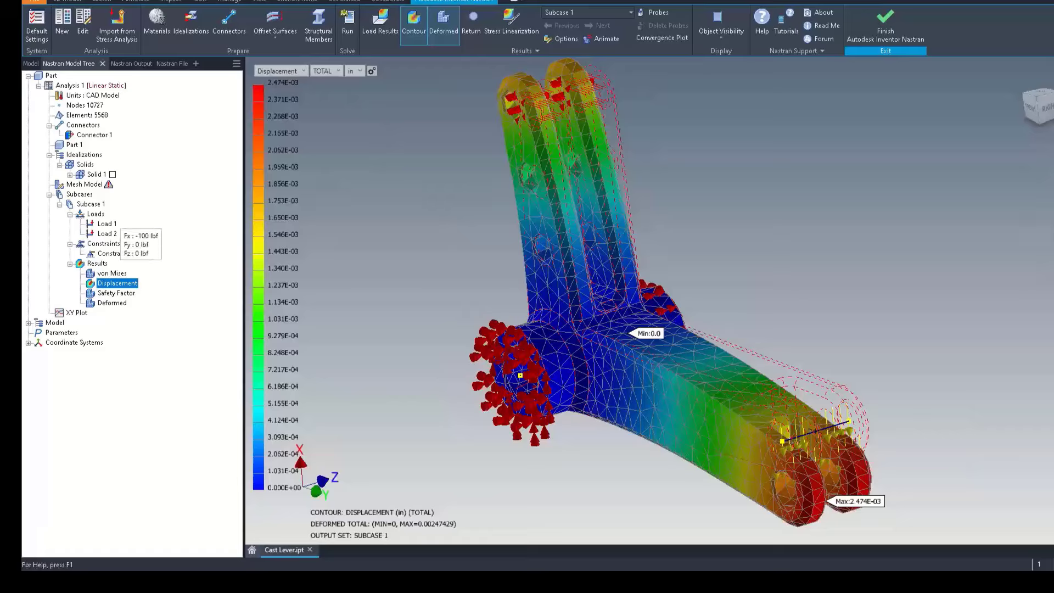
{"action": "left_click", "coordinate": [127, 295]}
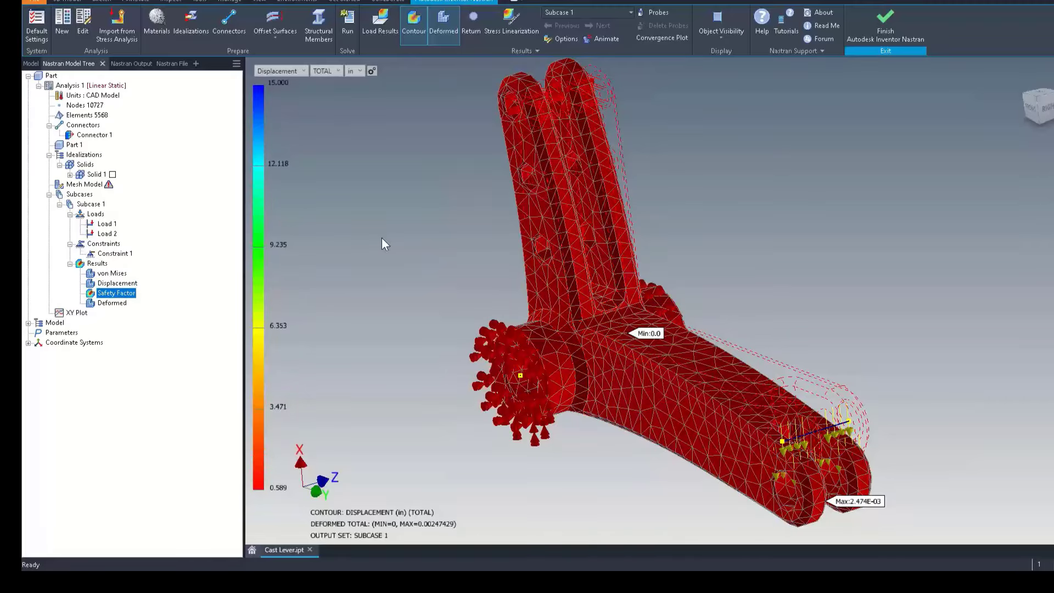
{"action": "left_click", "coordinate": [102, 274]}
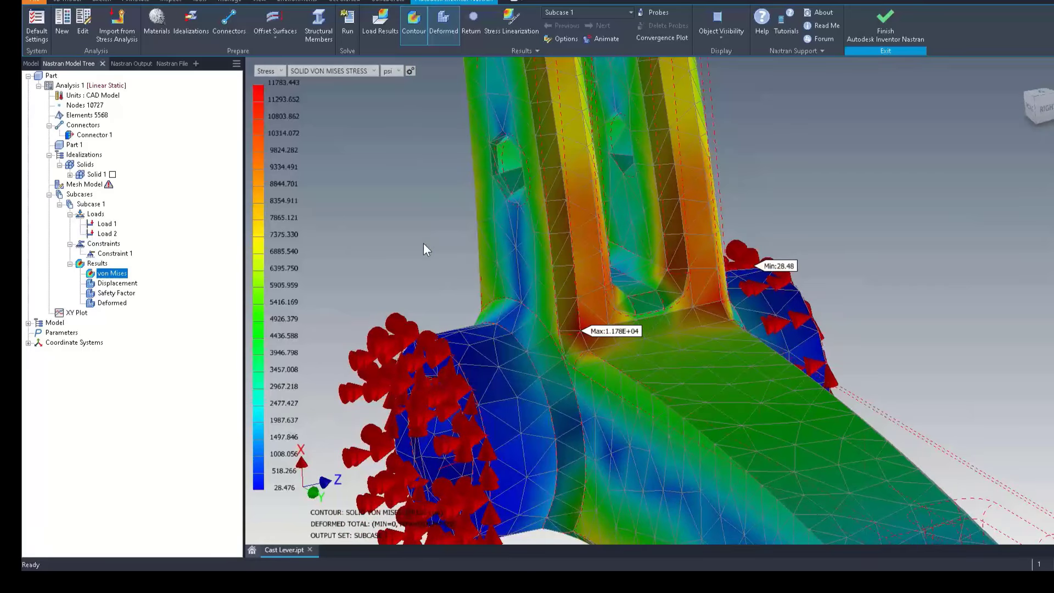
- Leave the stress results display and regenerate the lever's mesh with an element size of 0.15 in
{"action": "left_click", "coordinate": [472, 25]}
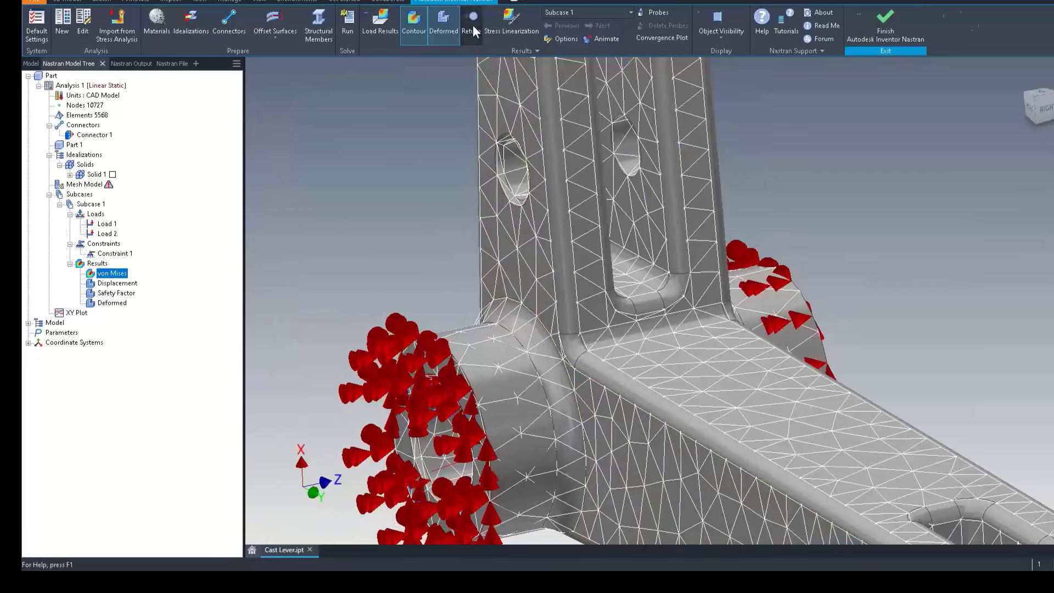
{"action": "left_click", "coordinate": [513, 25]}
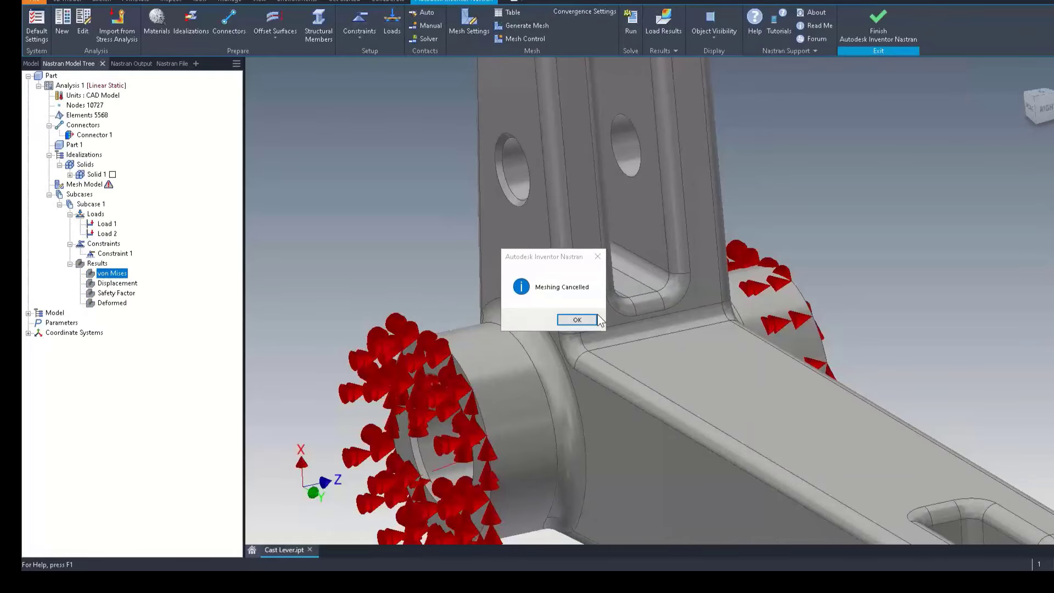
{"action": "left_click", "coordinate": [573, 317]}
{"action": "left_click", "coordinate": [476, 23]}
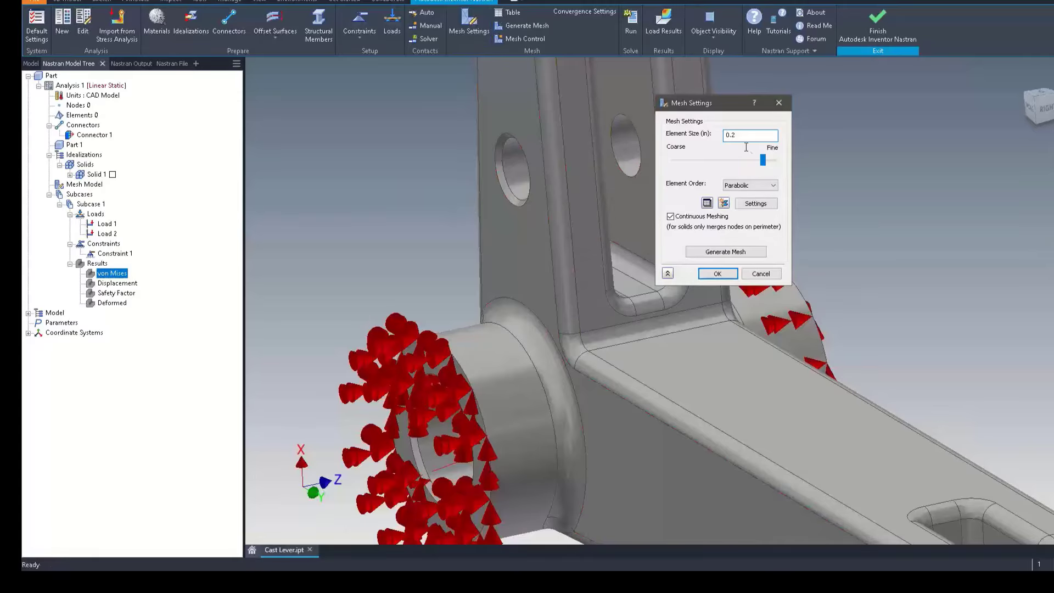
{"action": "double_click", "coordinate": [749, 133]}
{"action": "type", "text": ".15"}
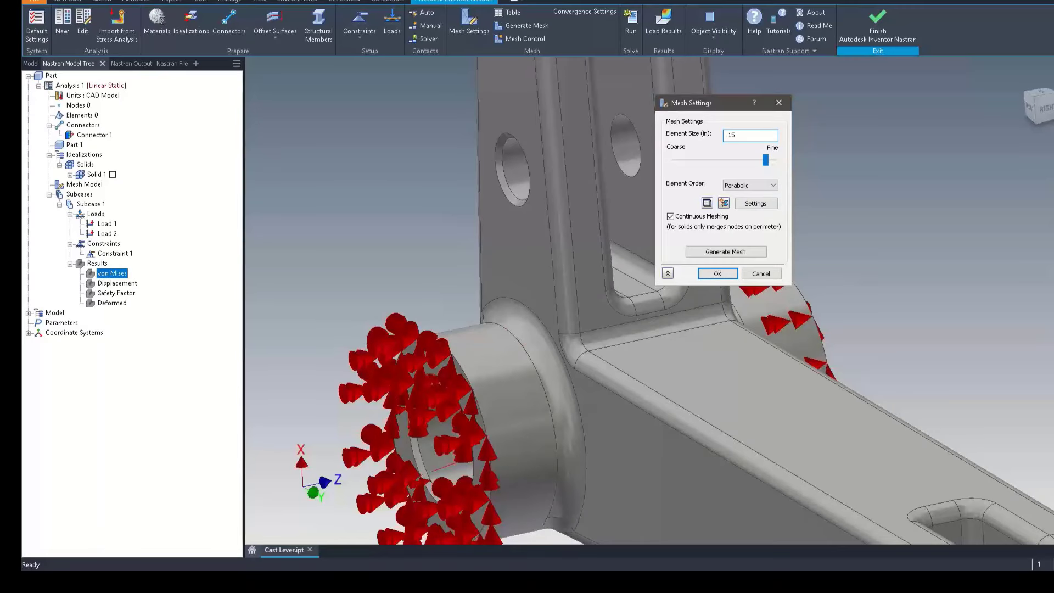
{"action": "left_click", "coordinate": [726, 252]}
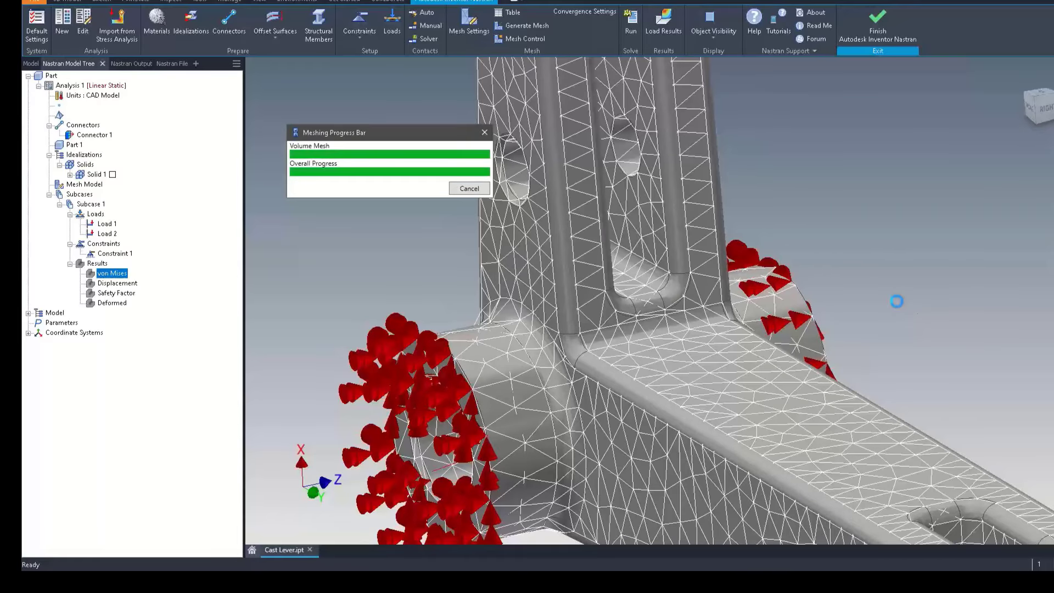
{"action": "left_click", "coordinate": [729, 272]}
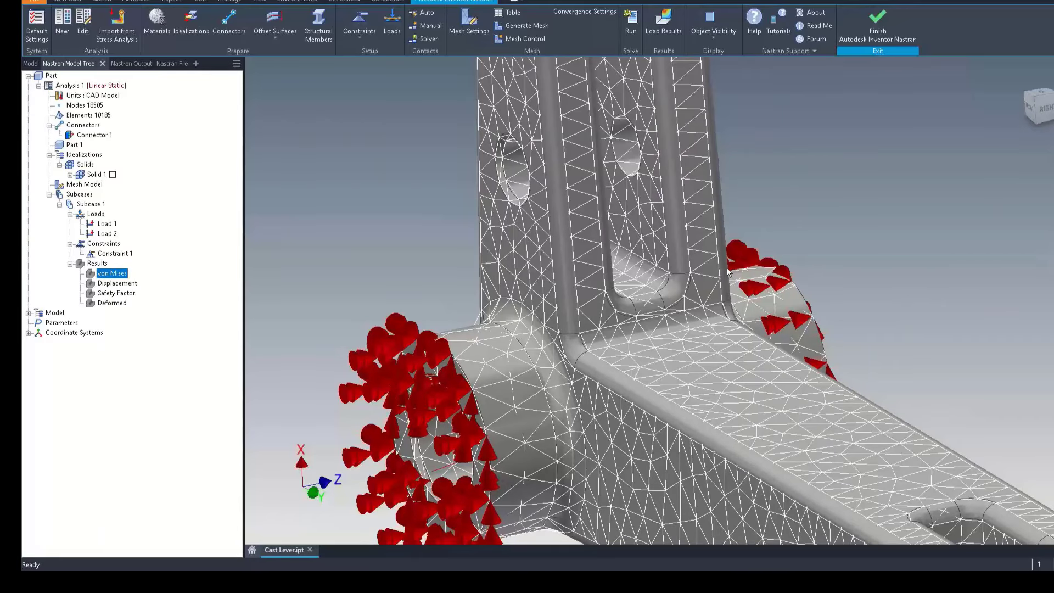
- Rerun the Nastran analysis on the 0.15 in mesh and return from the loaded results to the mesh display
{"action": "key", "text": "F6"}
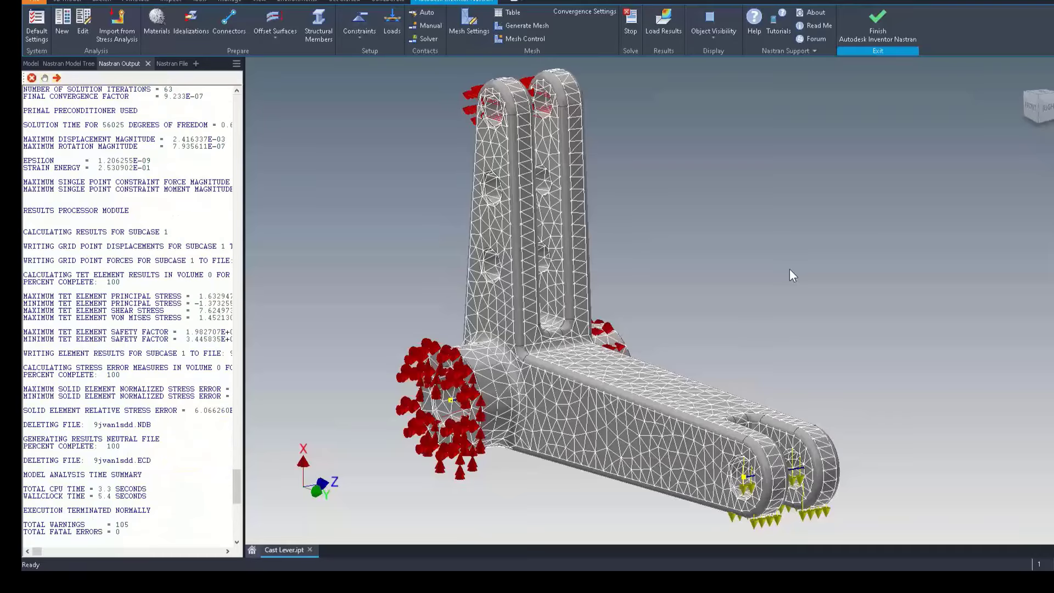
{"action": "key", "text": "Return"}
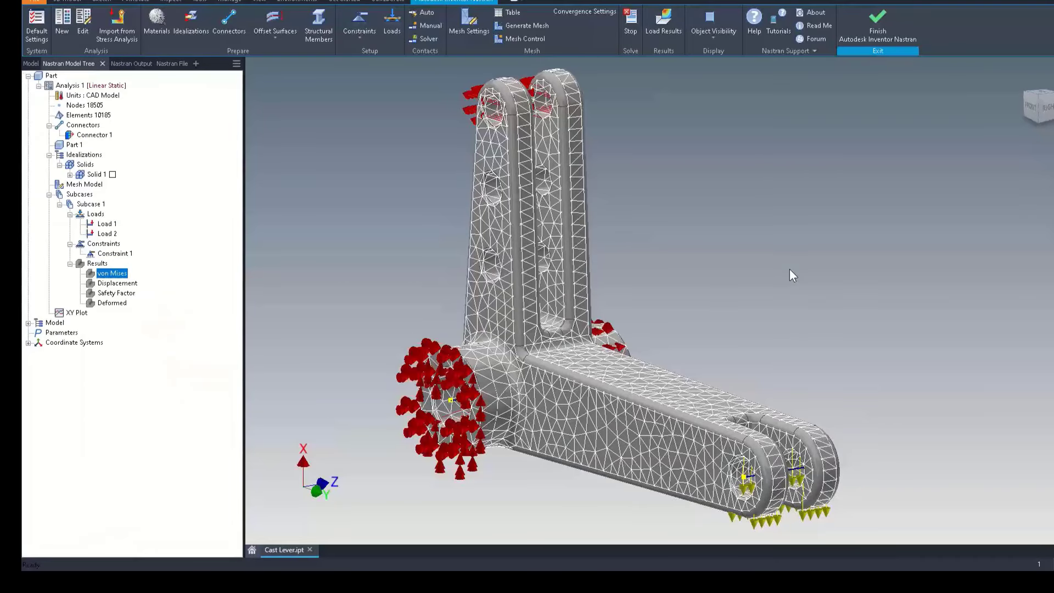
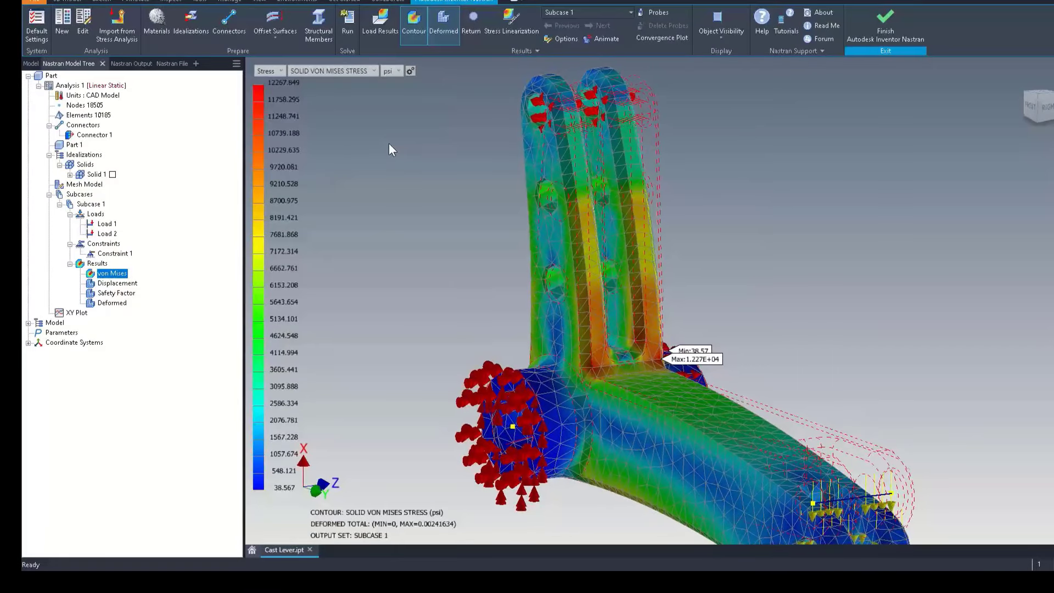
{"action": "left_click", "coordinate": [470, 24]}
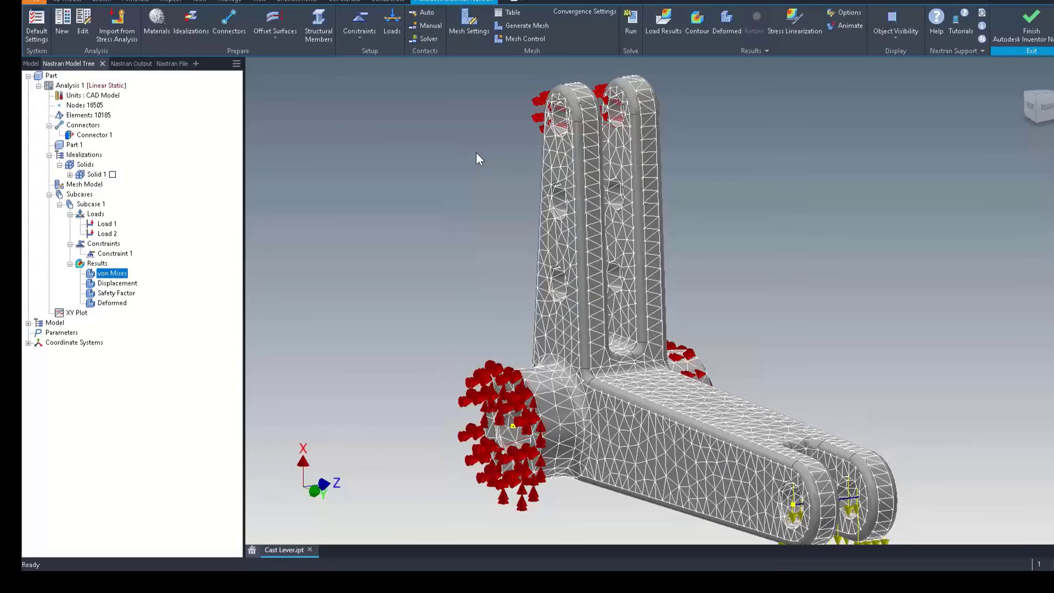
- Start a mesh control and select the connected fillet faces around the lower end of the upright arm's slot
{"action": "left_click", "coordinate": [469, 26]}
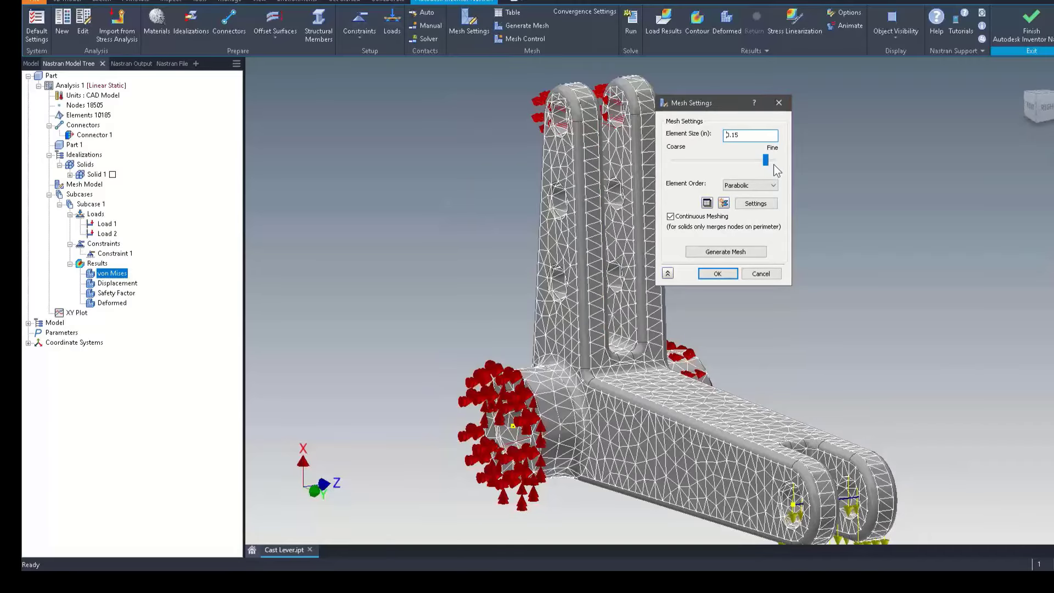
{"action": "left_click", "coordinate": [767, 273]}
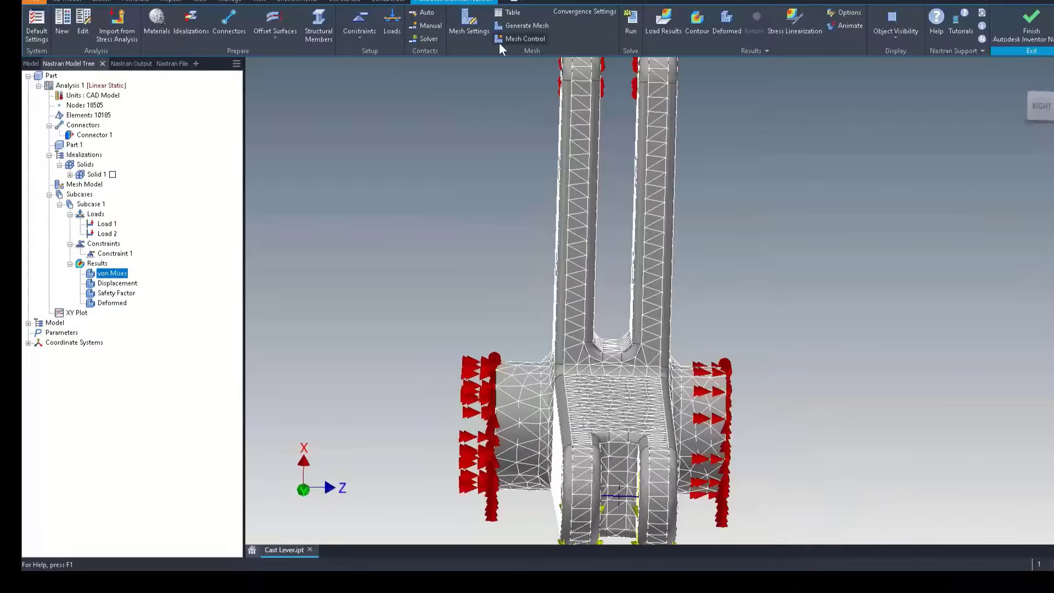
{"action": "left_click", "coordinate": [524, 39]}
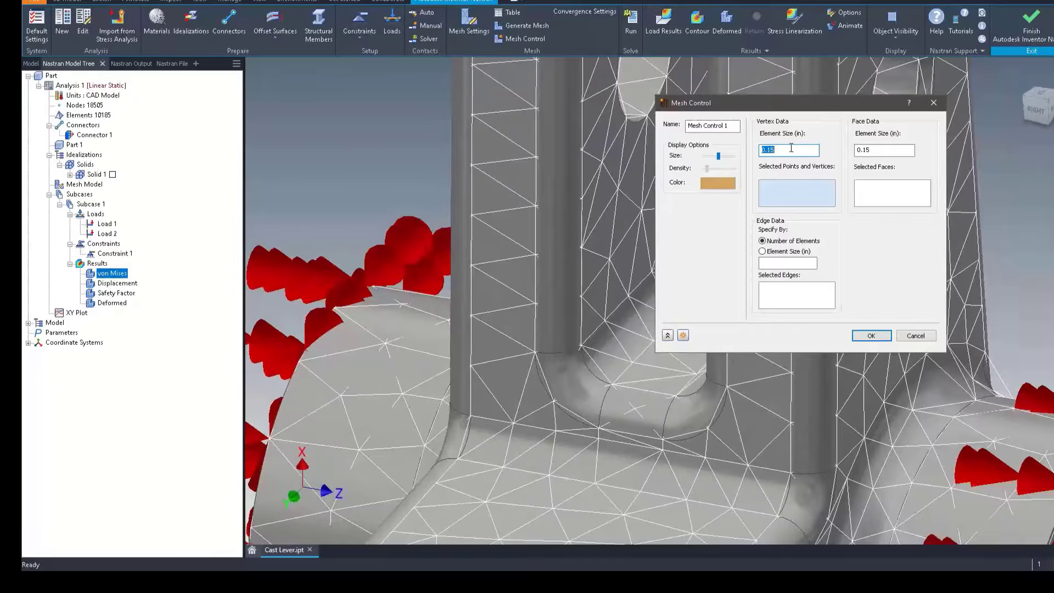
{"action": "left_click", "coordinate": [889, 193]}
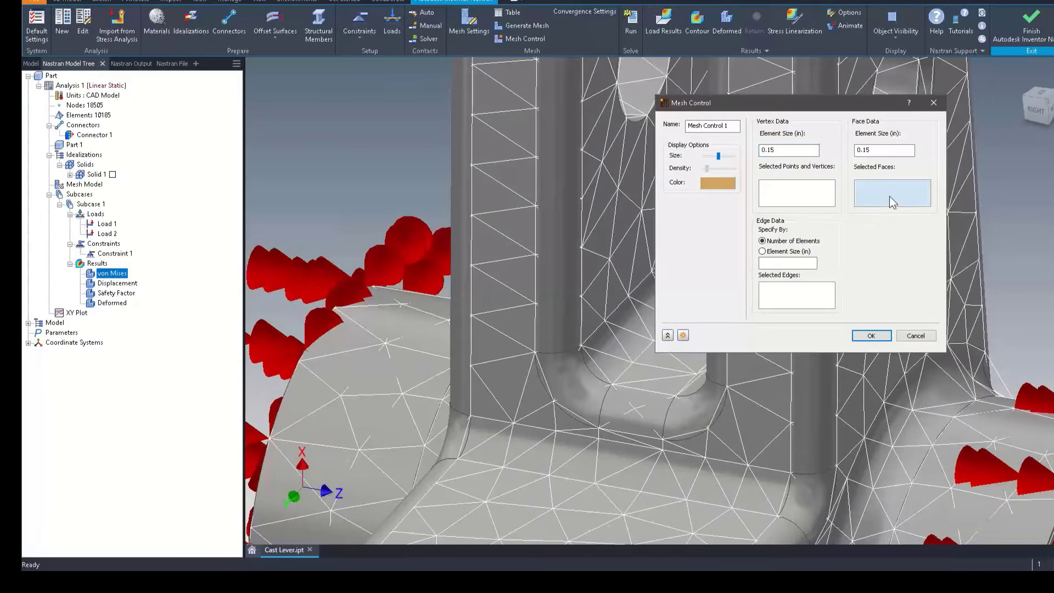
{"action": "left_click", "coordinate": [561, 317]}
{"action": "left_click", "coordinate": [576, 387]}
{"action": "left_click", "coordinate": [624, 407]}
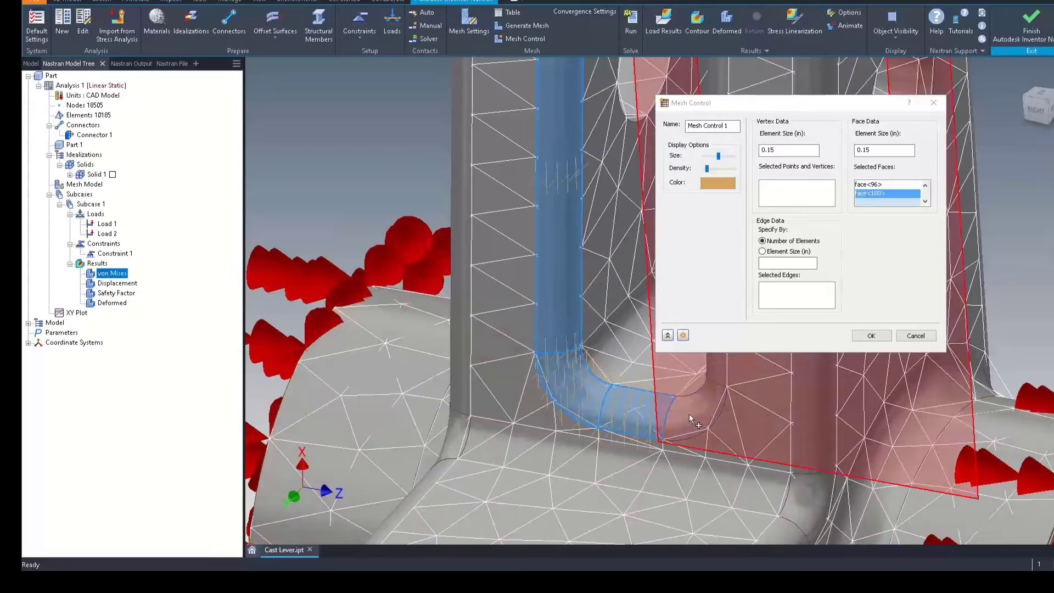
{"action": "left_click", "coordinate": [691, 411]}
{"action": "left_click", "coordinate": [713, 363]}
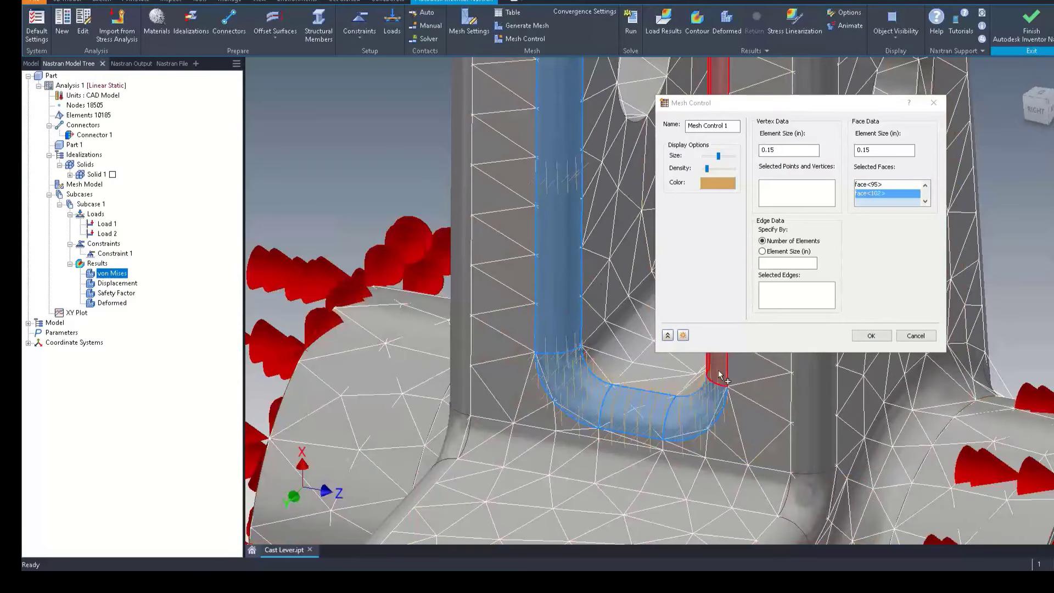
- Add the upright arm's slotted face, its edge and base fillets, and the horizontal arm's upper face and edge fillets to the mesh control's faces
{"action": "left_click", "coordinate": [763, 391]}
{"action": "left_click", "coordinate": [818, 464]}
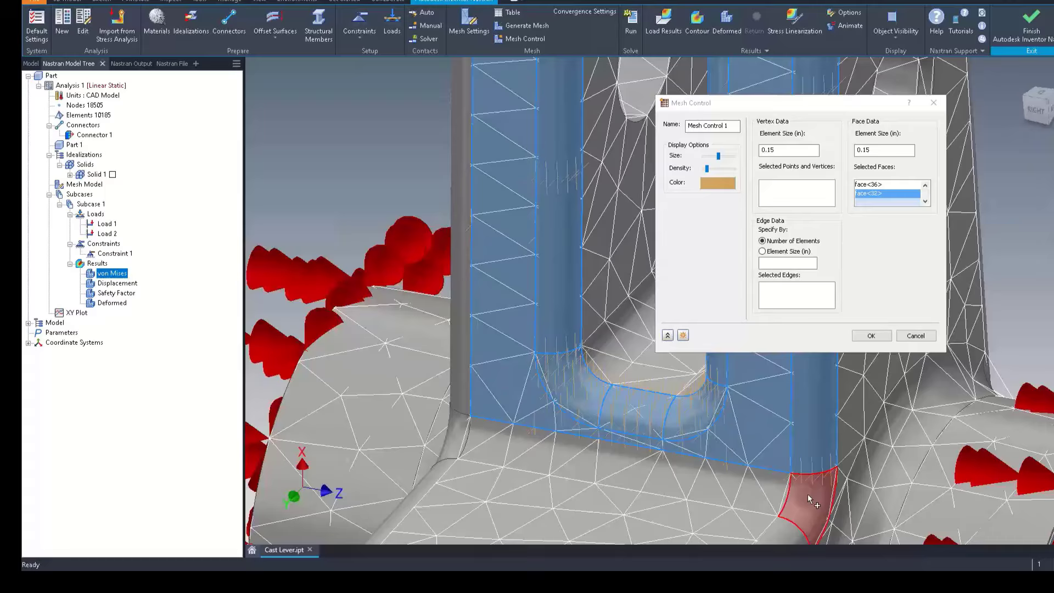
{"action": "left_click", "coordinate": [759, 493]}
{"action": "left_click", "coordinate": [464, 447]}
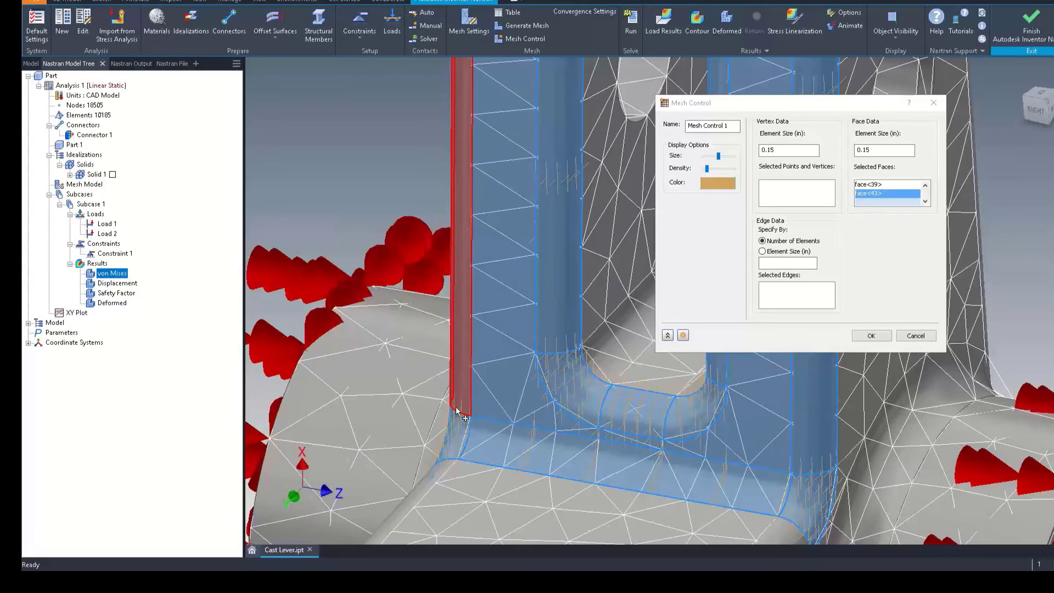
{"action": "middle_click_drag", "start_coordinate": [457, 410], "coordinate": [555, 373], "text": "shift"}
{"action": "left_click", "coordinate": [479, 352]}
{"action": "left_click", "coordinate": [562, 377]}
{"action": "left_click", "coordinate": [543, 360]}
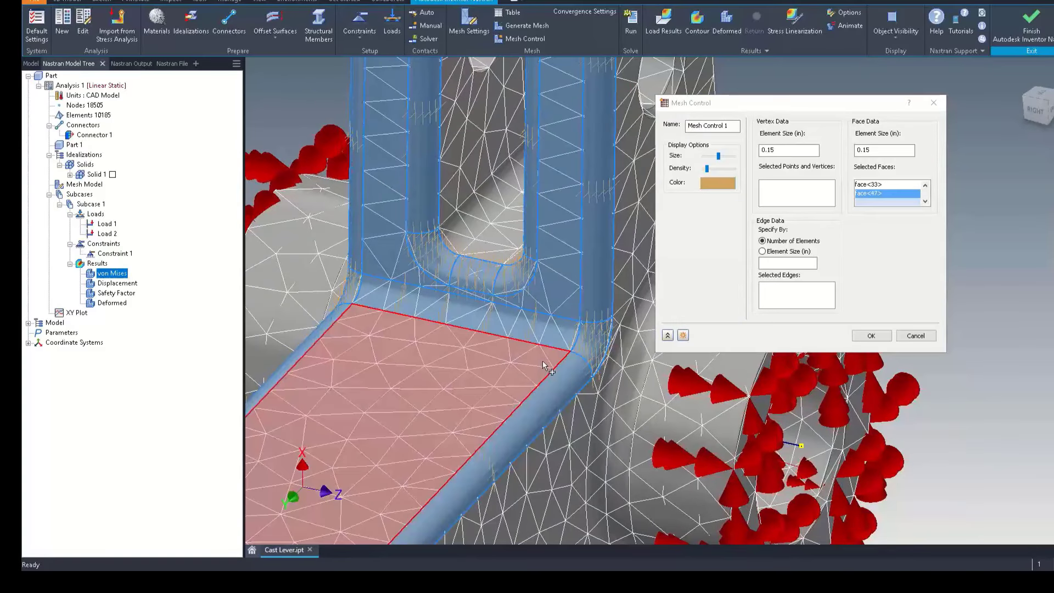
- Set the mesh control's face element size to 0.07 in and regenerate the lever's mesh
{"action": "left_click_drag", "start_coordinate": [885, 150], "coordinate": [807, 150]}
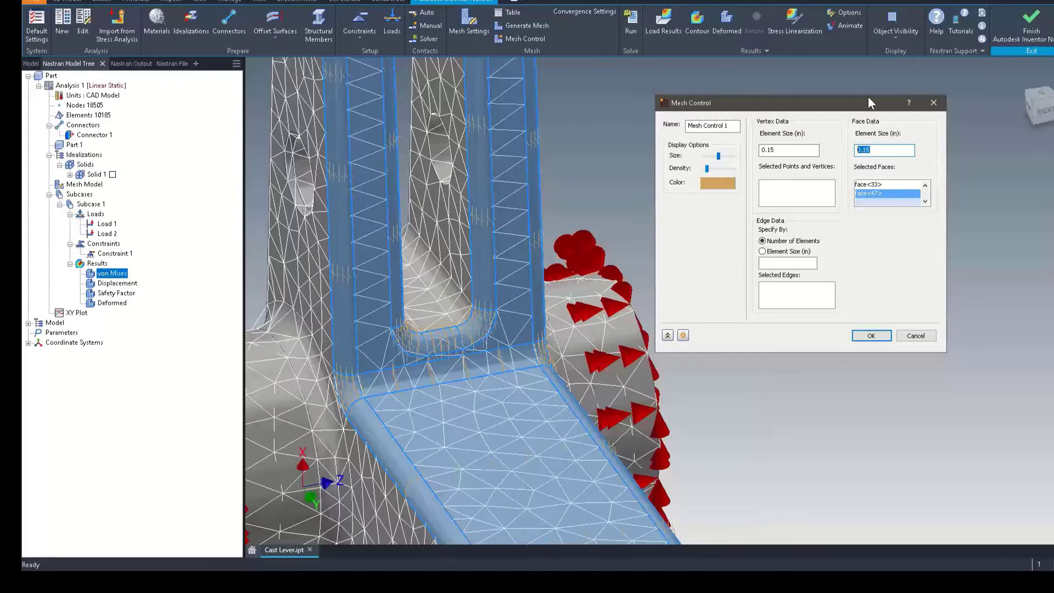
{"action": "type", "text": ".07"}
{"action": "left_click", "coordinate": [870, 337]}
{"action": "left_click", "coordinate": [528, 25]}
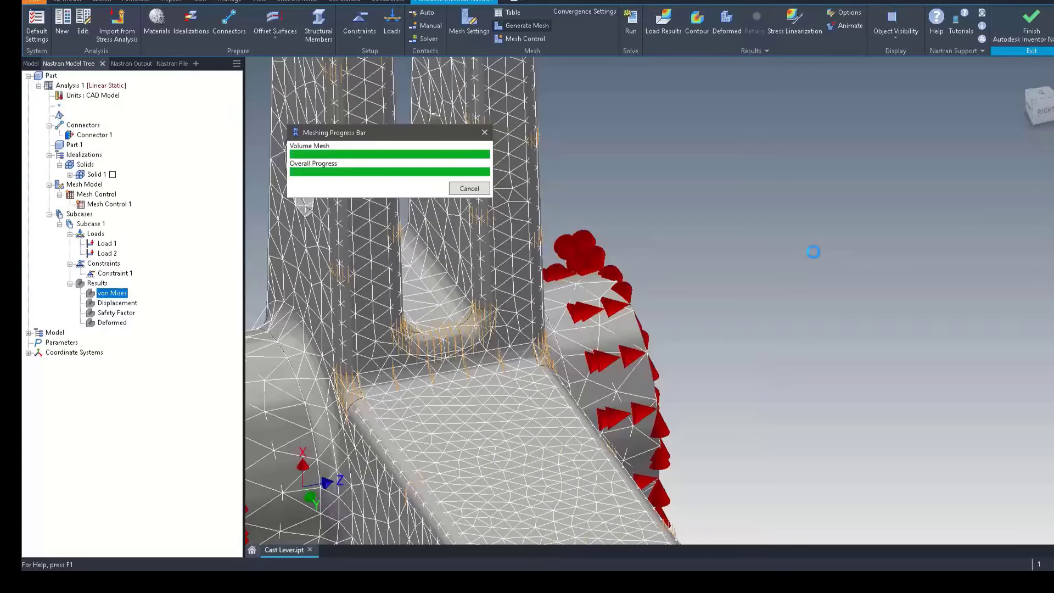
{"action": "middle_click_drag", "start_coordinate": [813, 252], "coordinate": [427, 269], "text": "shift"}
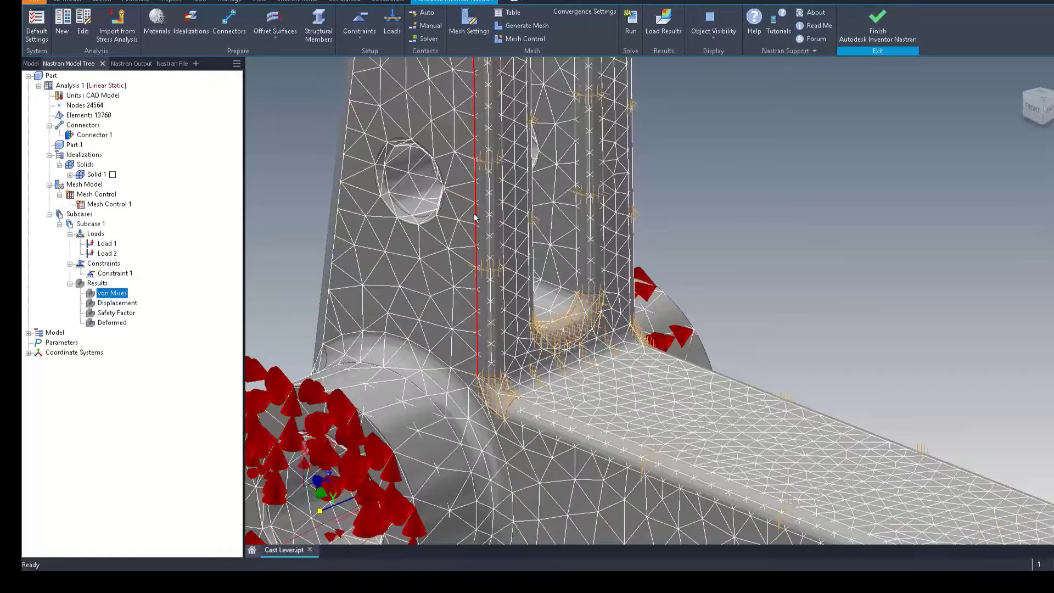
{"action": "middle_click_drag", "start_coordinate": [840, 223], "coordinate": [812, 230], "text": "shift"}
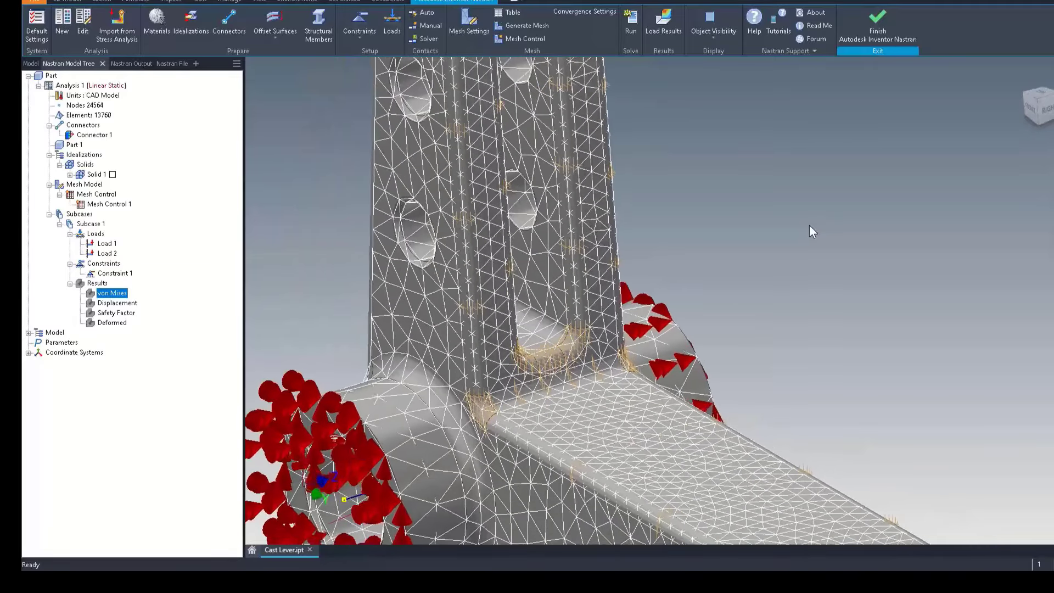
- Run the Nastran analysis on the locally refined mesh and inspect the von Mises stress around the arm junction
{"action": "left_click", "coordinate": [631, 17]}
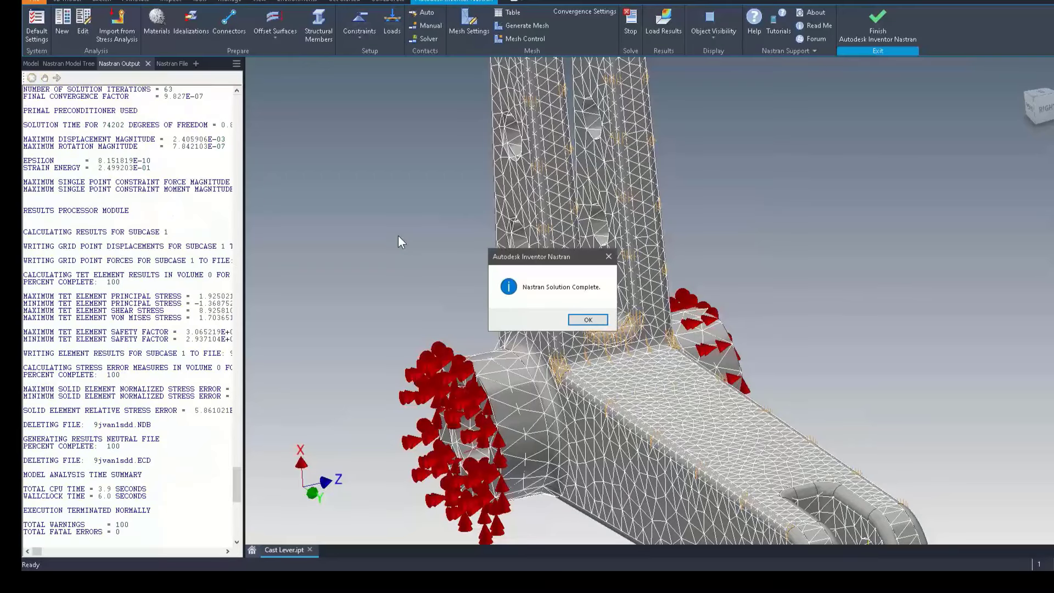
{"action": "key", "text": "Return"}
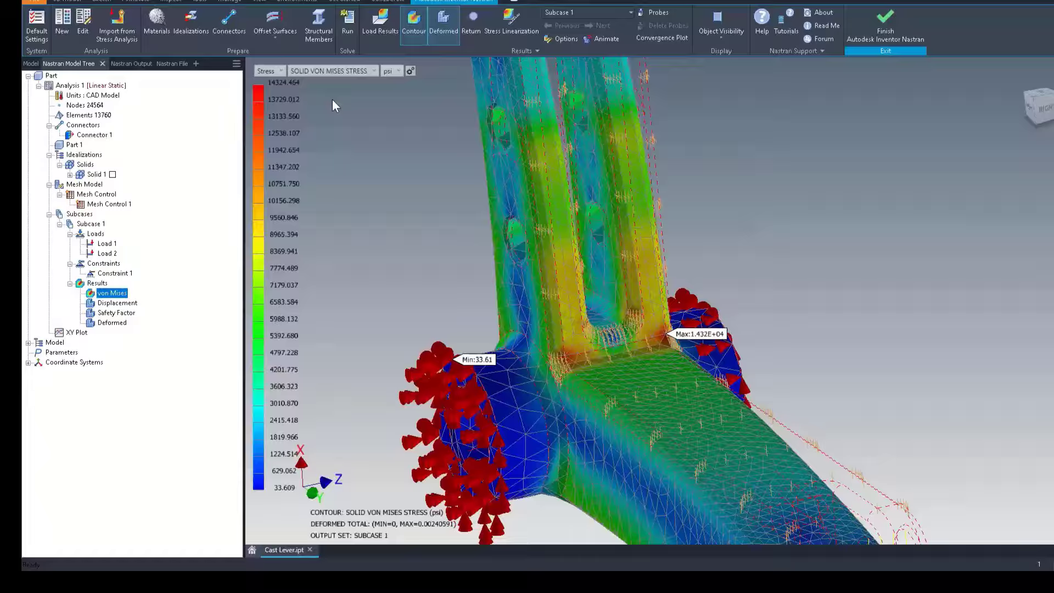
{"action": "scroll", "coordinate": [423, 206], "scroll_direction": "up", "scroll_amount": 5}
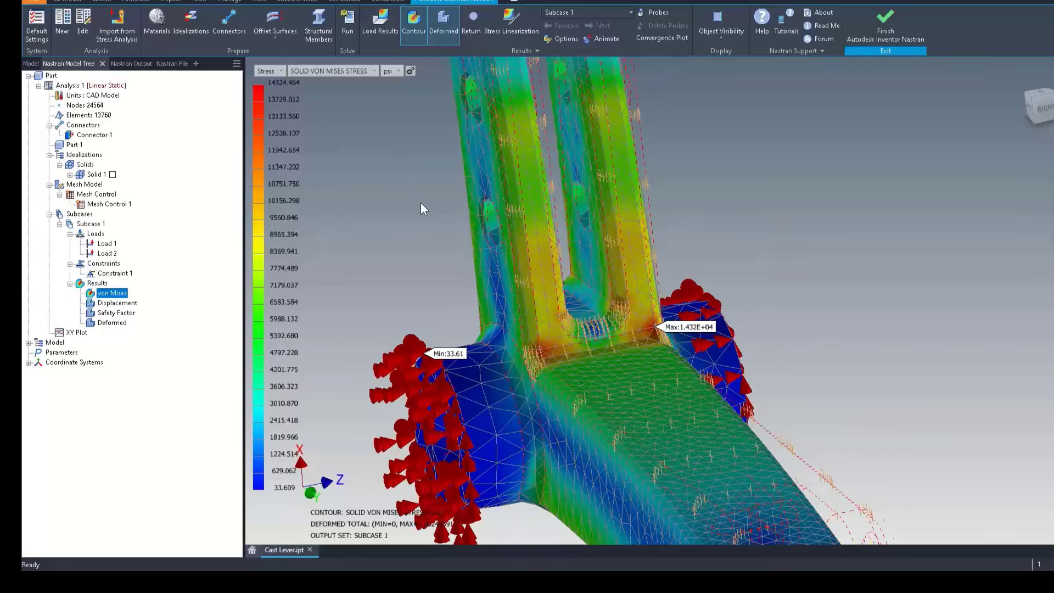
{"action": "scroll", "coordinate": [387, 186], "scroll_direction": "up", "scroll_amount": 5}
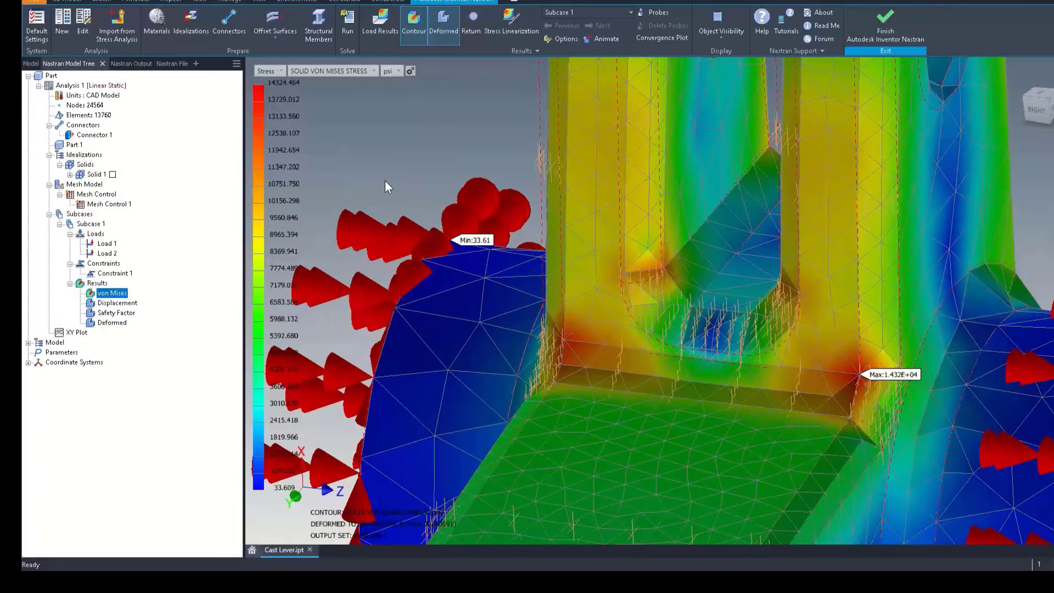
{"action": "scroll", "coordinate": [385, 184], "scroll_direction": "down", "scroll_amount": 5}
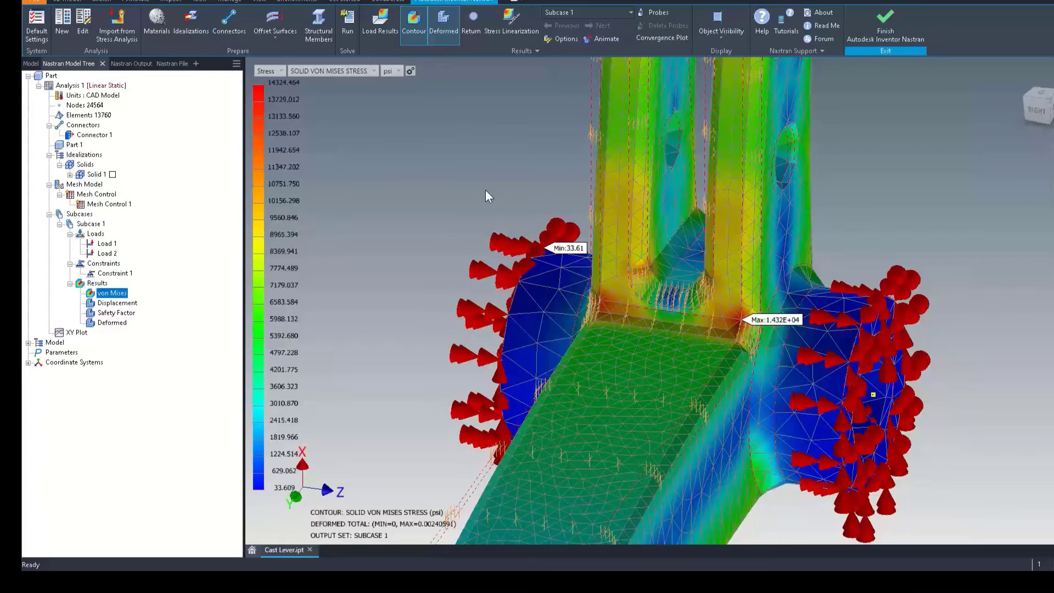
{"action": "key", "text": "F6"}
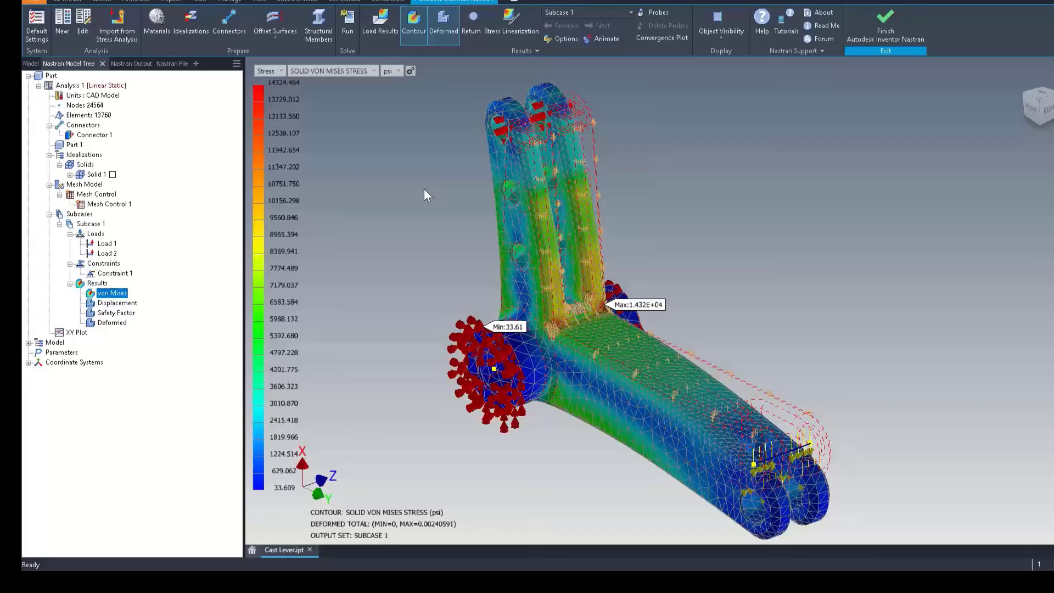
- Start generating a report for Analysis 1, restarting the report with the stress contours cleared from the lever
{"action": "right_click", "coordinate": [70, 85]}
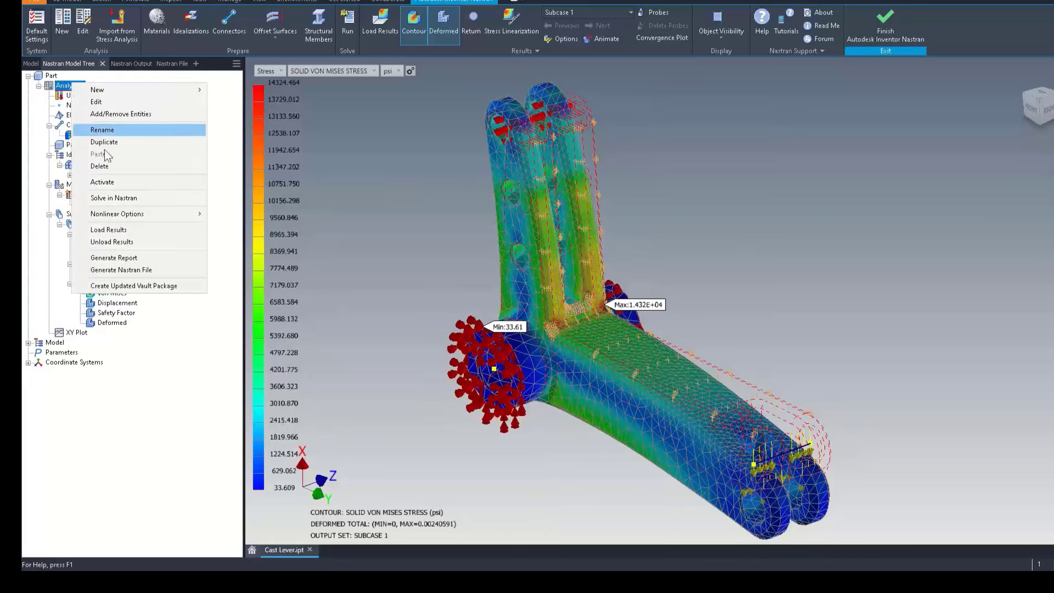
{"action": "left_click", "coordinate": [150, 257]}
{"action": "left_click", "coordinate": [588, 327]}
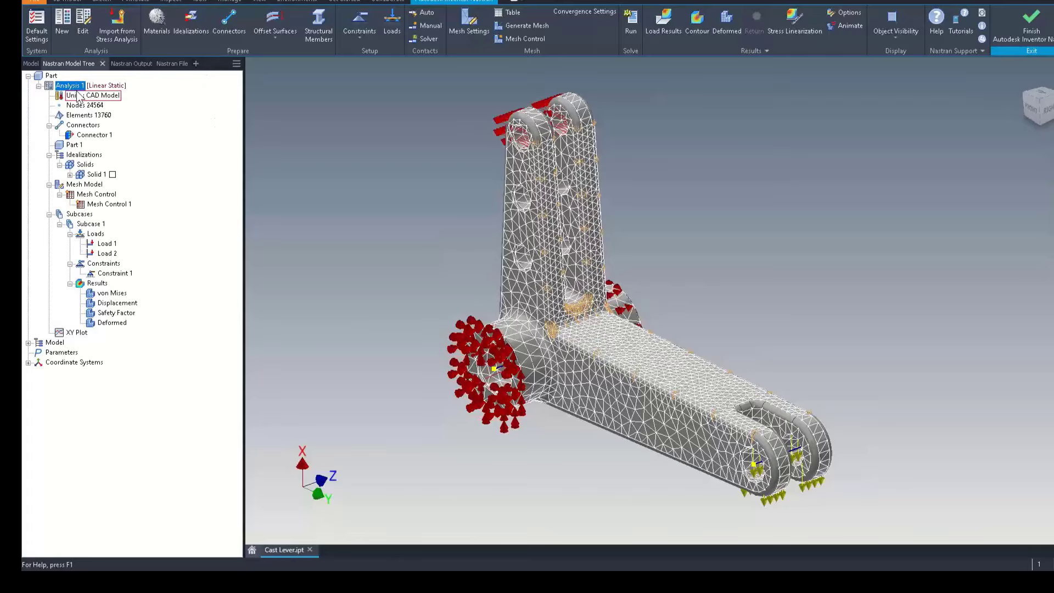
{"action": "right_click", "coordinate": [62, 85]}
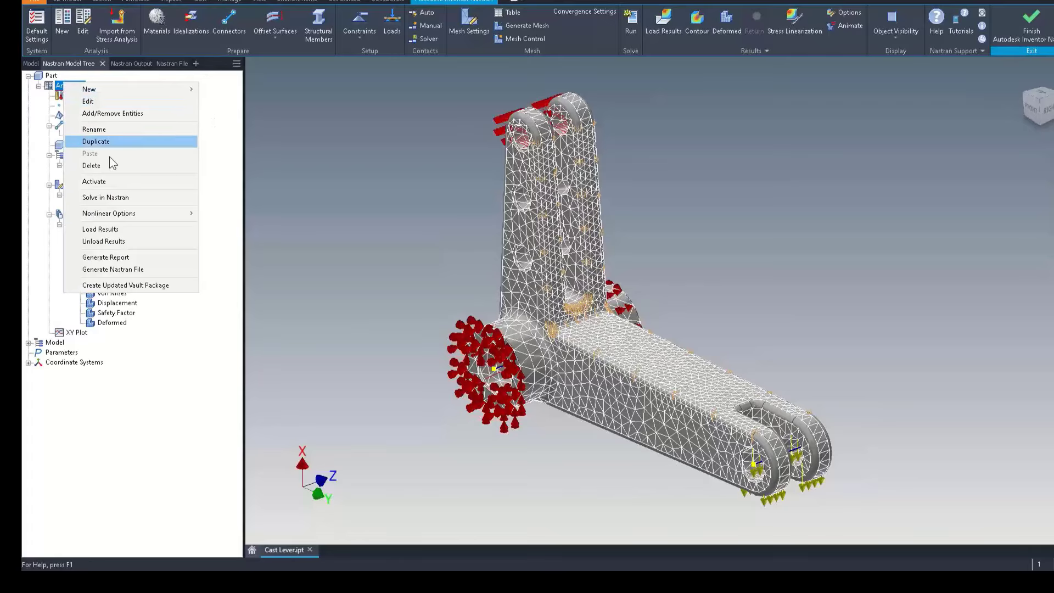
{"action": "left_click", "coordinate": [126, 256]}
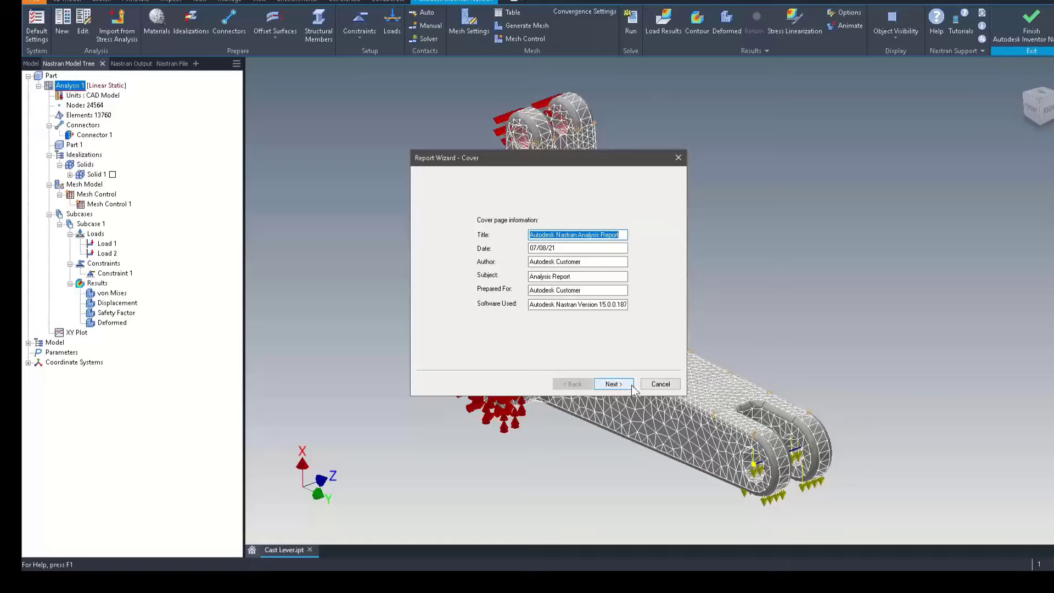
- Accept the report's default cover, summary, model, environment and solution texts and save it as Report1.HTML, replacing the existing file
{"action": "left_click", "coordinate": [613, 384]}
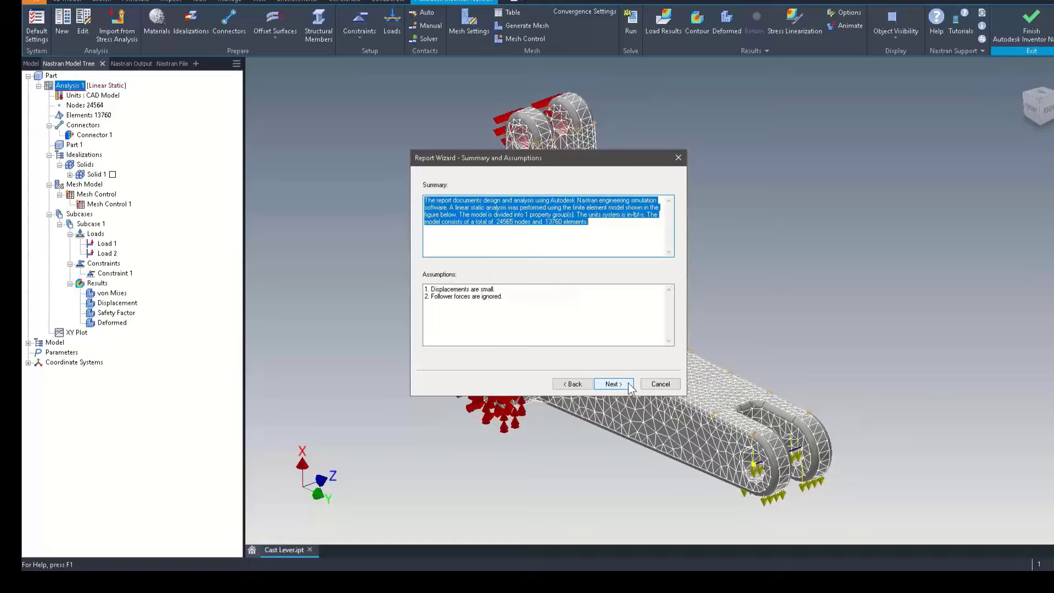
{"action": "left_click", "coordinate": [619, 384]}
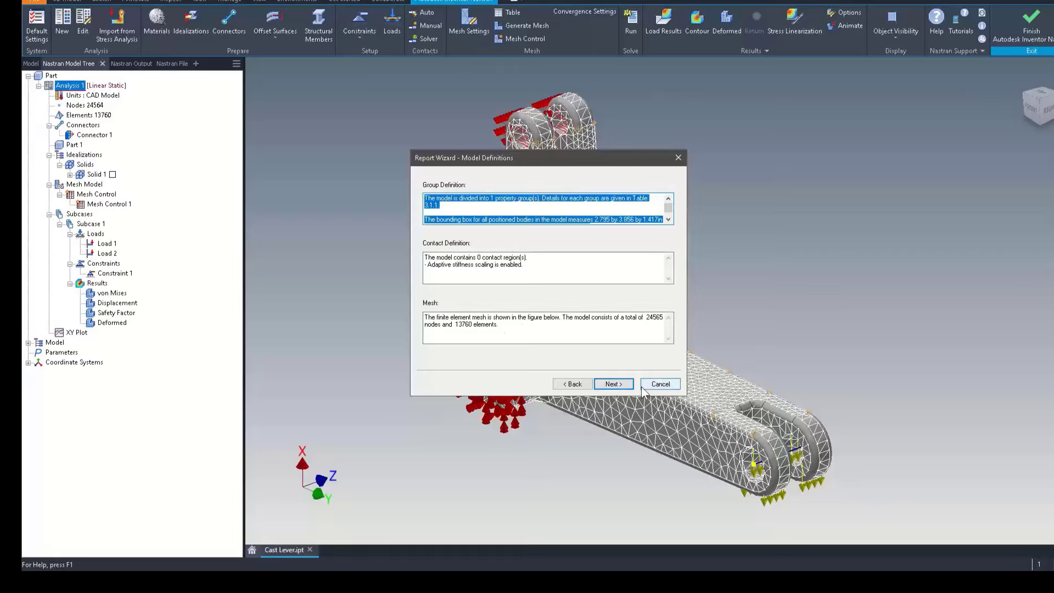
{"action": "left_click", "coordinate": [613, 384]}
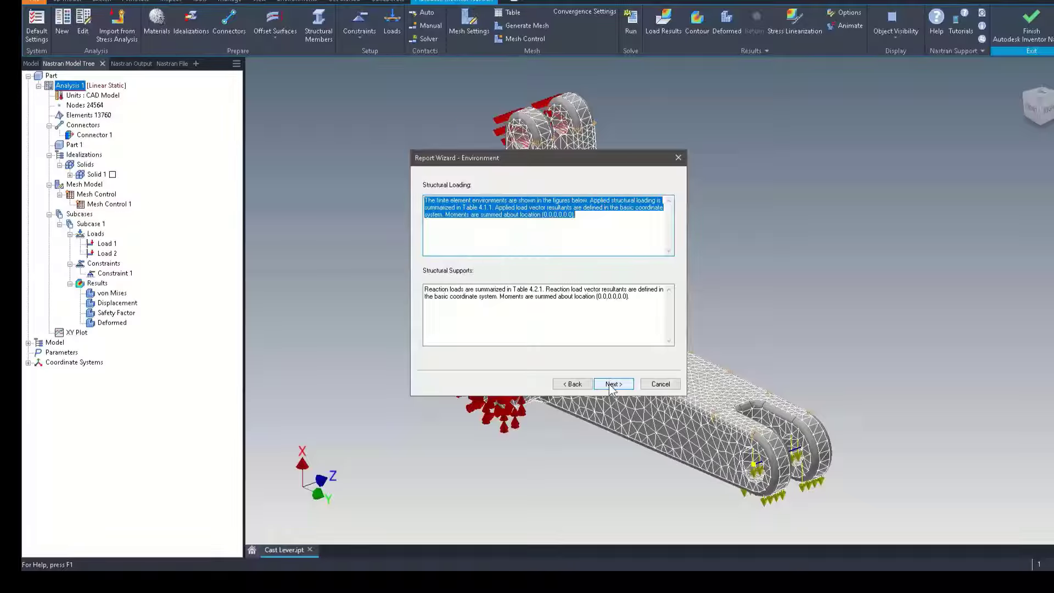
{"action": "left_click", "coordinate": [613, 384]}
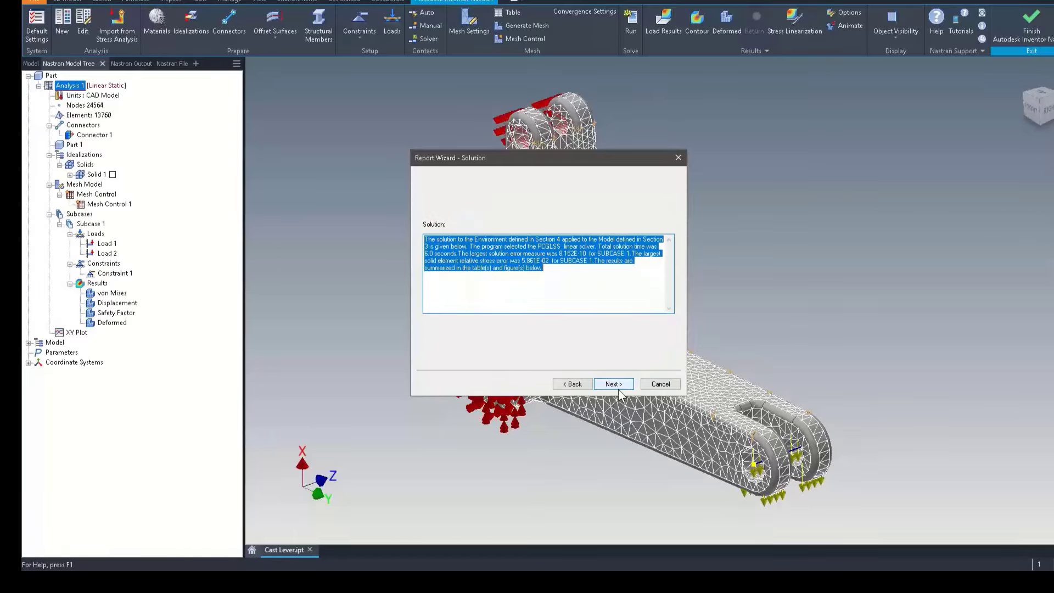
{"action": "left_click", "coordinate": [618, 388]}
{"action": "left_click", "coordinate": [618, 387]}
{"action": "left_click", "coordinate": [840, 403]}
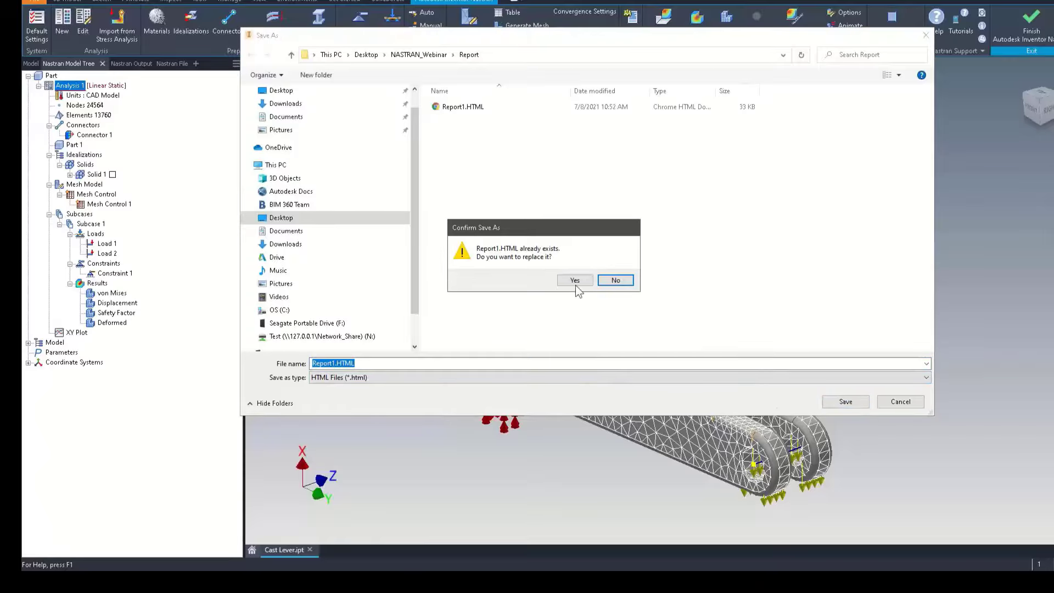
{"action": "left_click", "coordinate": [568, 281]}
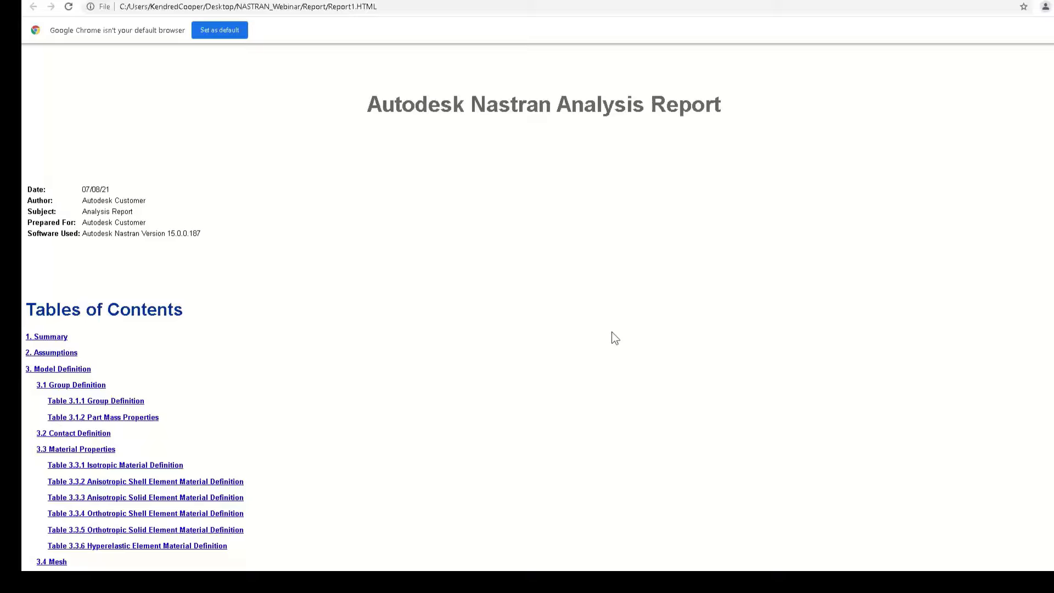
- Examine the generated report from the table of contents through material properties, mesh and load figures to the displacement results
{"action": "scroll", "coordinate": [587, 331], "scroll_direction": "down", "scroll_amount": 3}
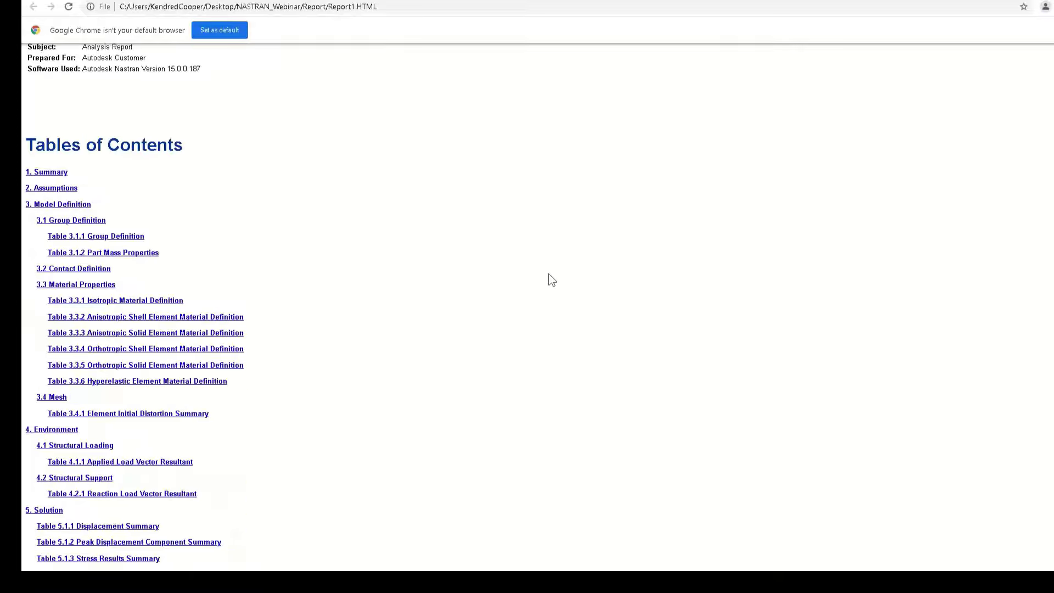
{"action": "scroll", "coordinate": [552, 280], "scroll_direction": "down", "scroll_amount": 12}
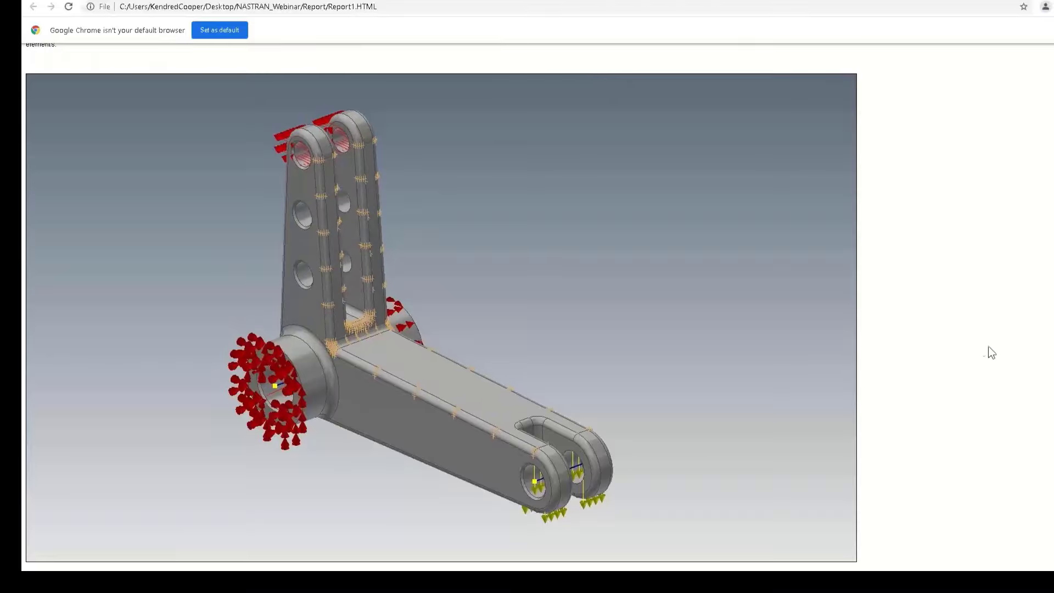
{"action": "scroll", "coordinate": [991, 352], "scroll_direction": "down", "scroll_amount": 12}
{"action": "scroll", "coordinate": [459, 313], "scroll_direction": "down", "scroll_amount": 2}
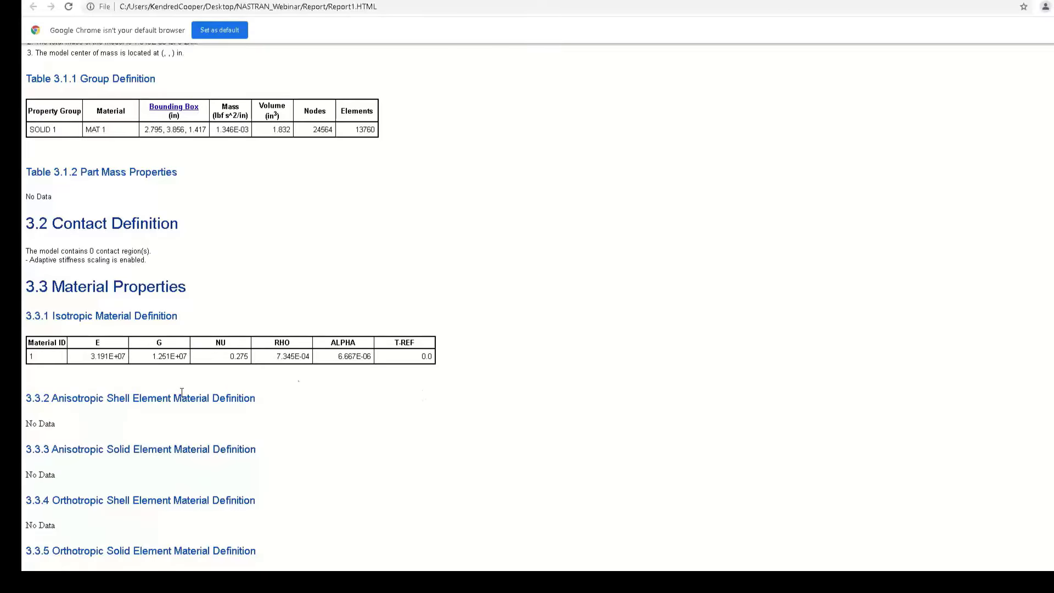
{"action": "scroll", "coordinate": [456, 364], "scroll_direction": "down", "scroll_amount": 12}
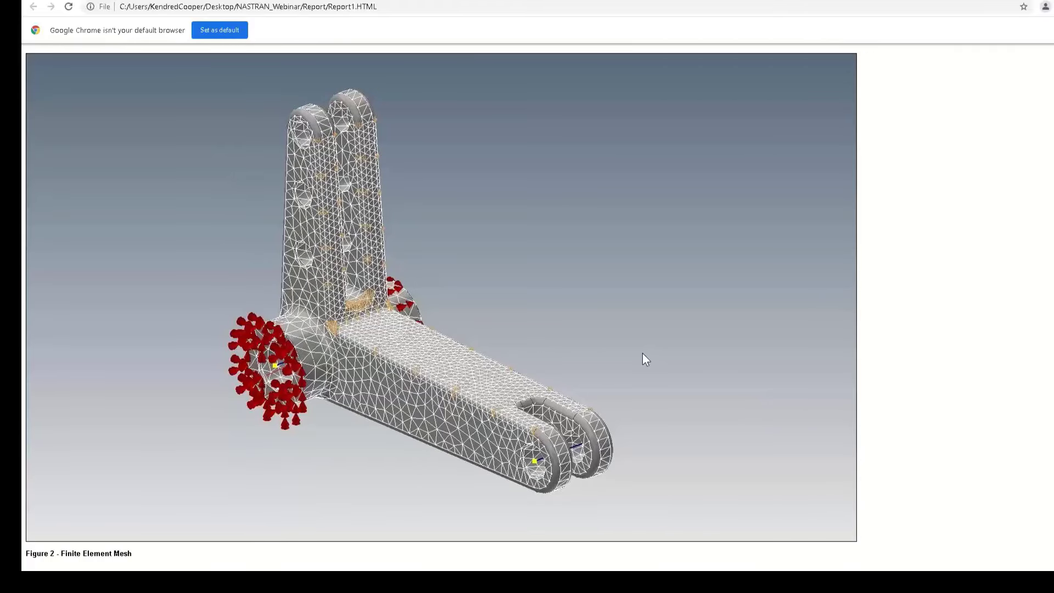
{"action": "scroll", "coordinate": [643, 353], "scroll_direction": "down", "scroll_amount": 15}
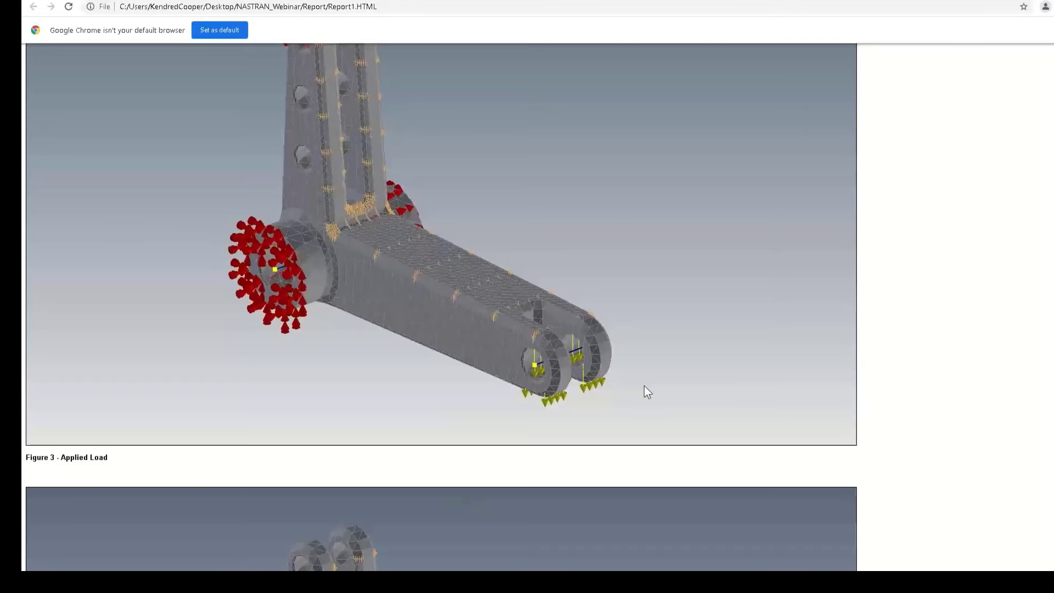
{"action": "scroll", "coordinate": [649, 391], "scroll_direction": "down", "scroll_amount": 15}
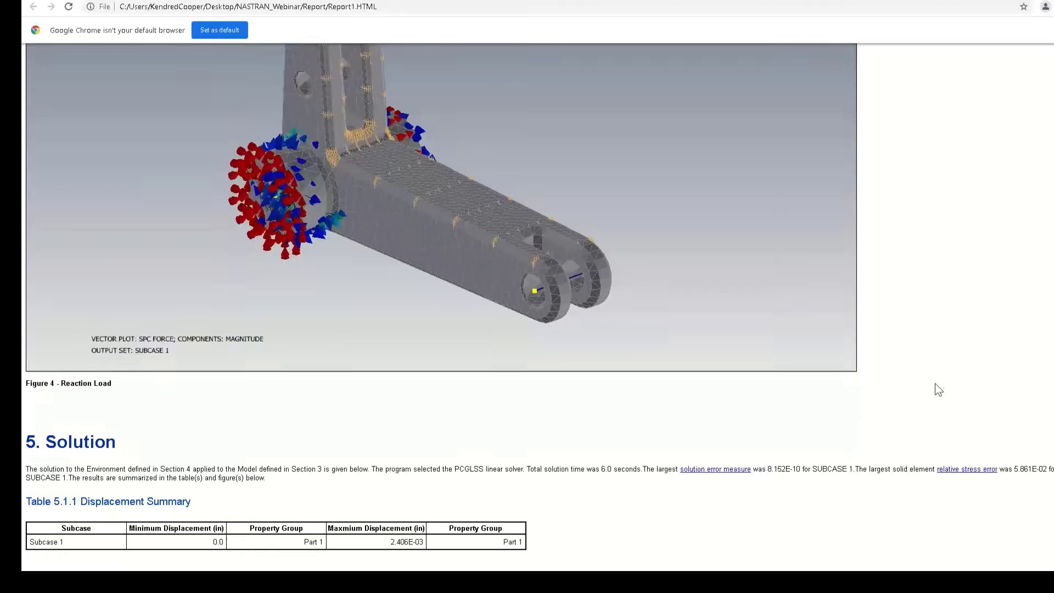
{"action": "scroll", "coordinate": [928, 393], "scroll_direction": "down", "scroll_amount": 9}
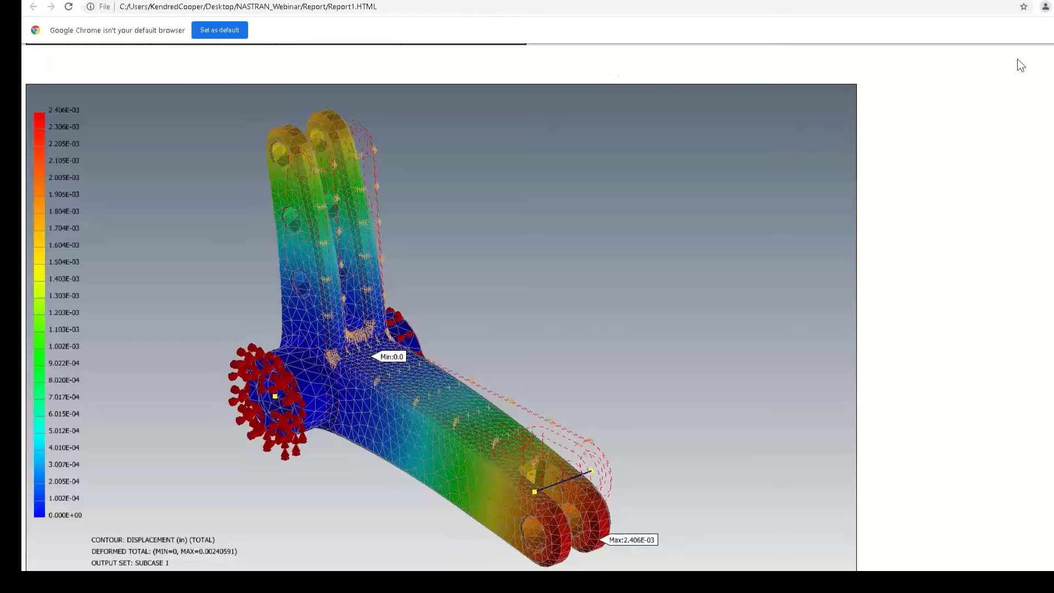
- Switch back to Inventor, finish the Nastran environment and close Cast Lever.ipt without saving
{"action": "key", "text": "alt+Tab"}
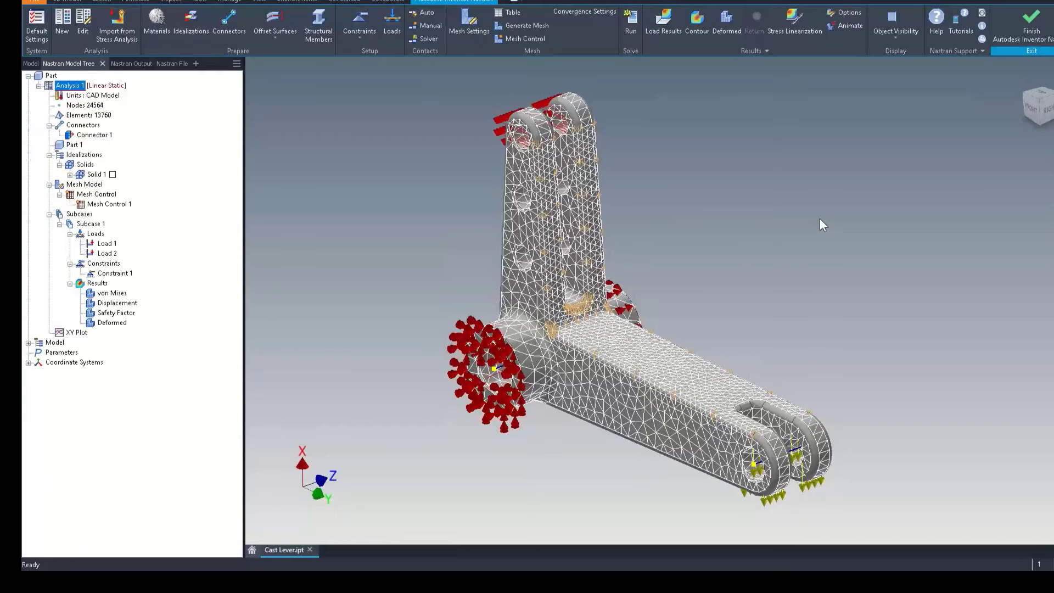
{"action": "left_click", "coordinate": [1027, 33]}
{"action": "key", "text": "alt+F4"}
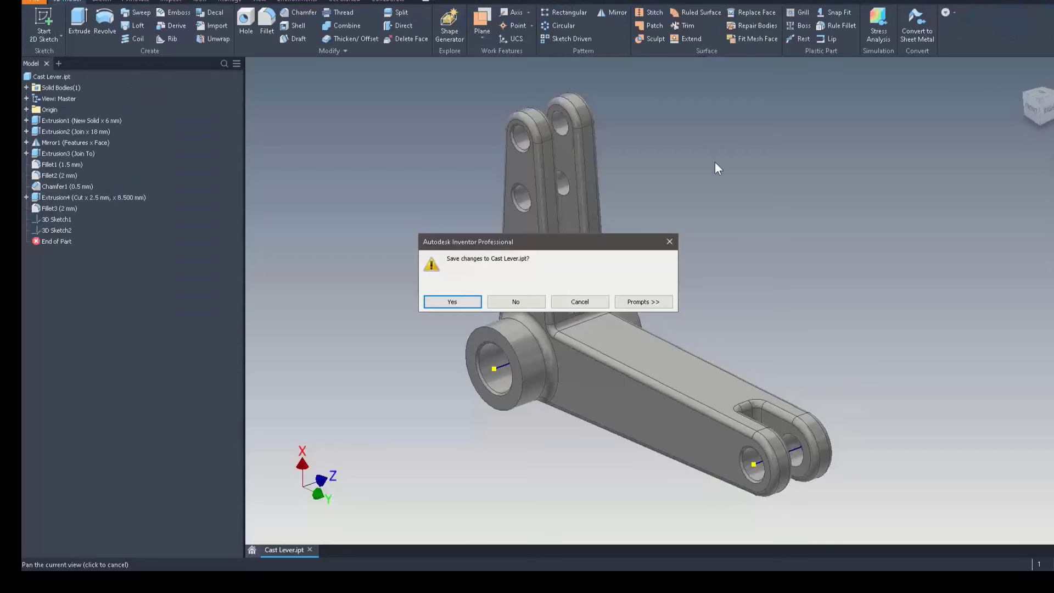
{"action": "left_click", "coordinate": [516, 302]}
- Open the recent assembly Lever-Pins.iam and suppress its Extrusion 1 feature along with the dependent relationships
{"action": "mouse_move", "coordinate": [476, 375]}
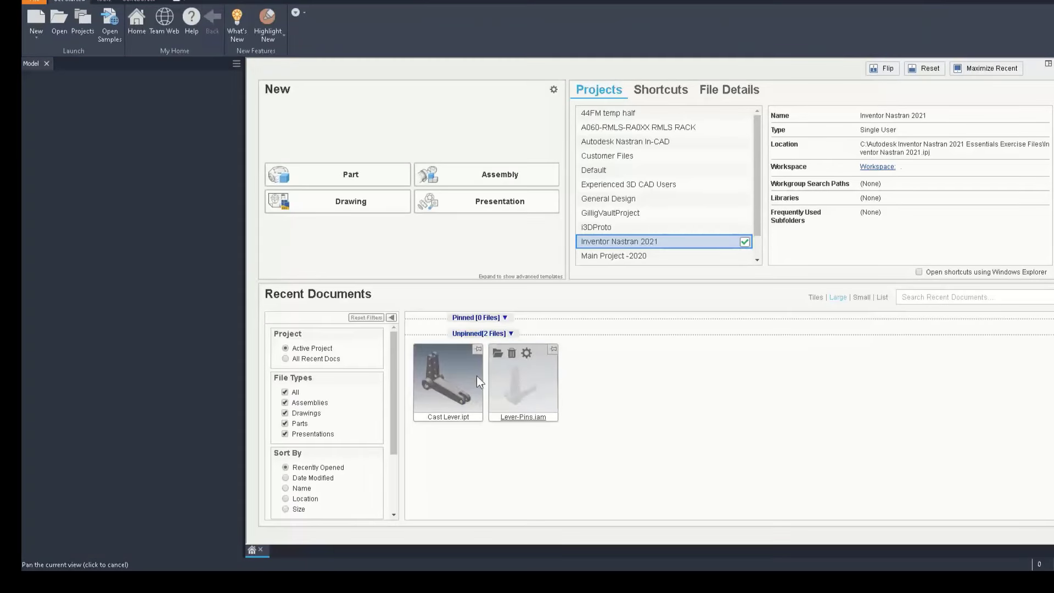
{"action": "left_click", "coordinate": [493, 355]}
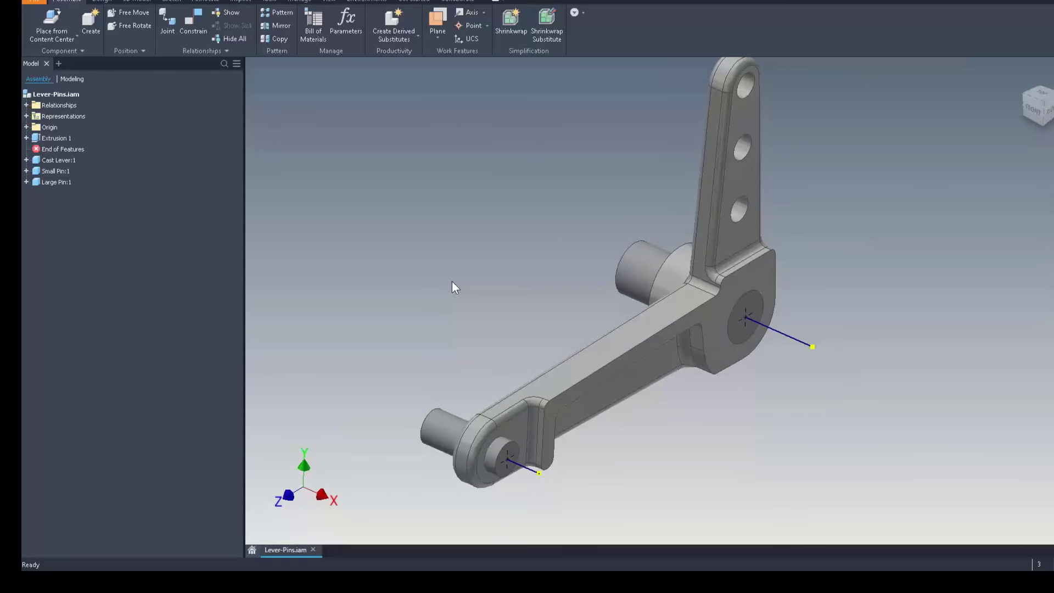
{"action": "right_click", "coordinate": [57, 137]}
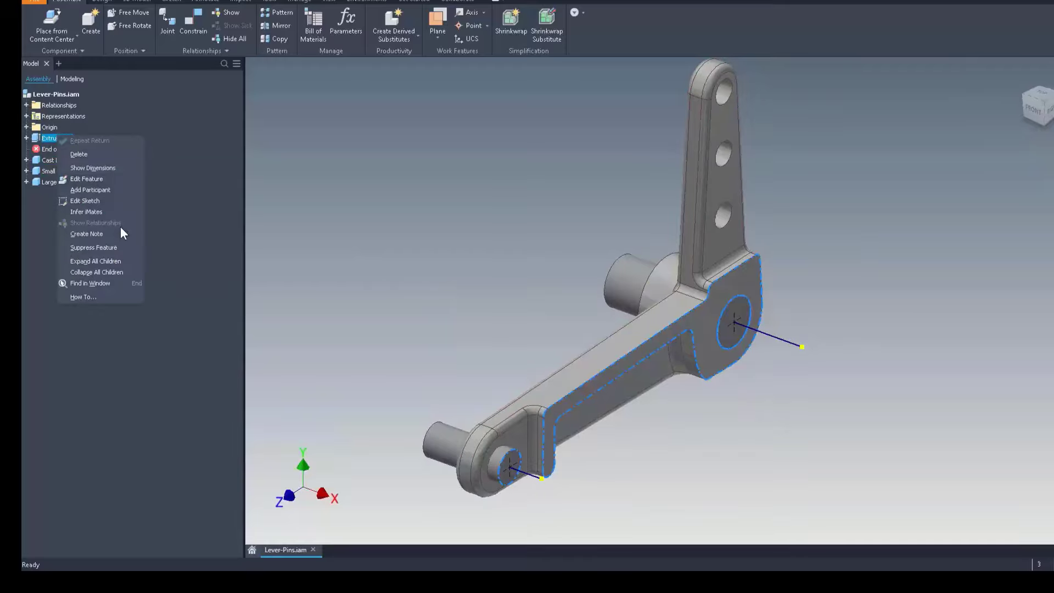
{"action": "left_click", "coordinate": [93, 247]}
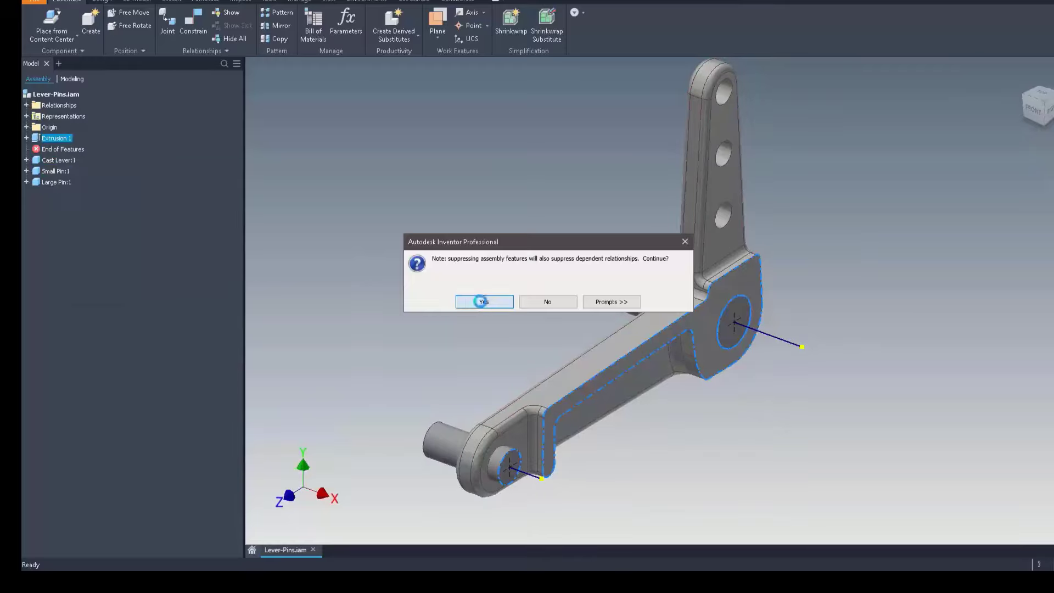
{"action": "left_click", "coordinate": [502, 302]}
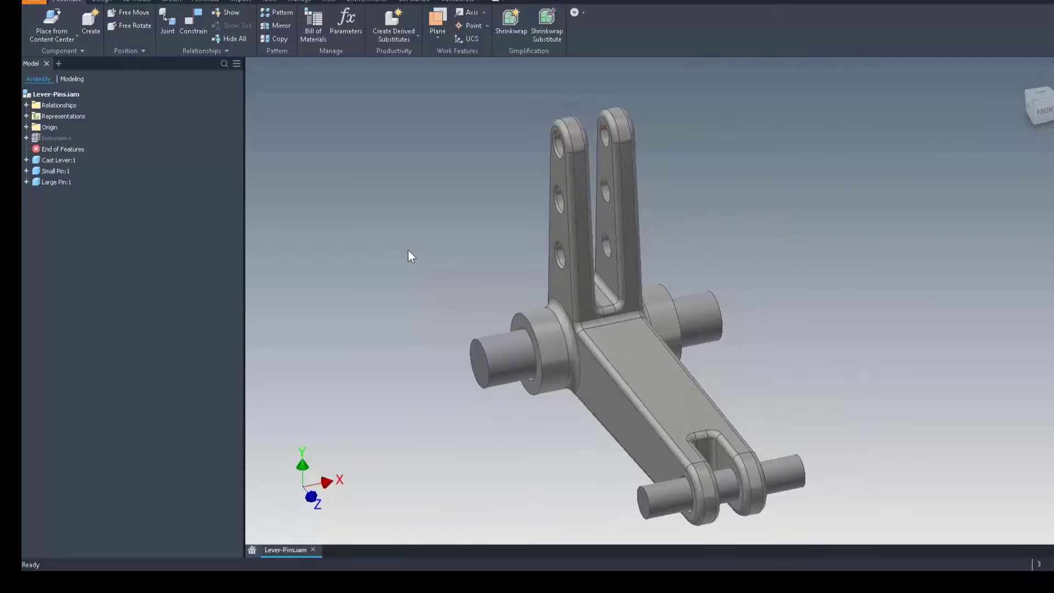
- Enter the Inventor Nastran environment and accept the Solid 1 idealization with Steel, Mild and Cast Lever:1 as associated geometry
{"action": "left_click", "coordinate": [367, 1]}
{"action": "left_click", "coordinate": [213, 44]}
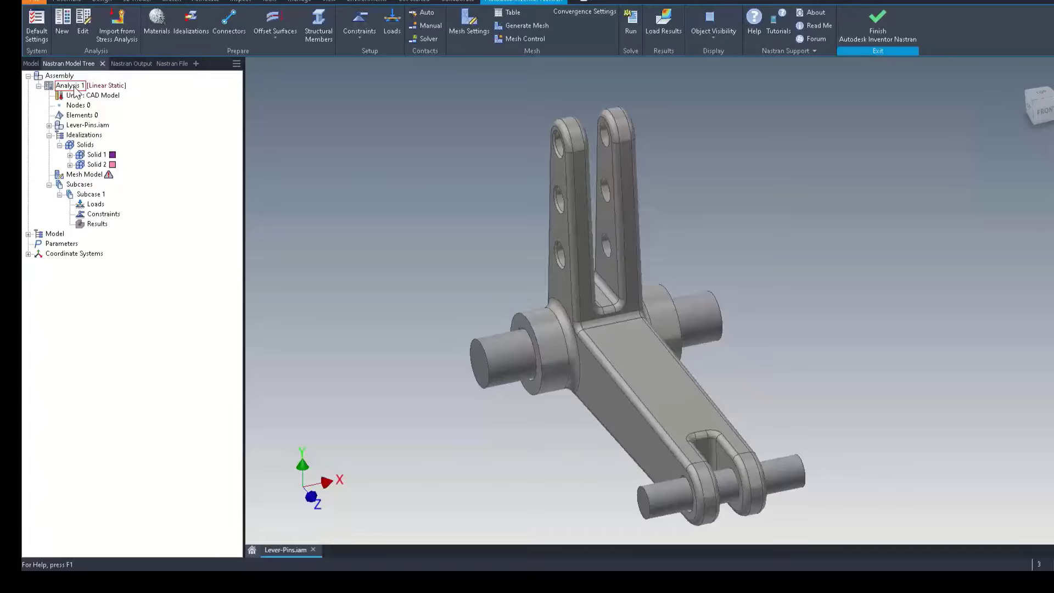
{"action": "right_click", "coordinate": [94, 157]}
{"action": "left_click", "coordinate": [116, 160]}
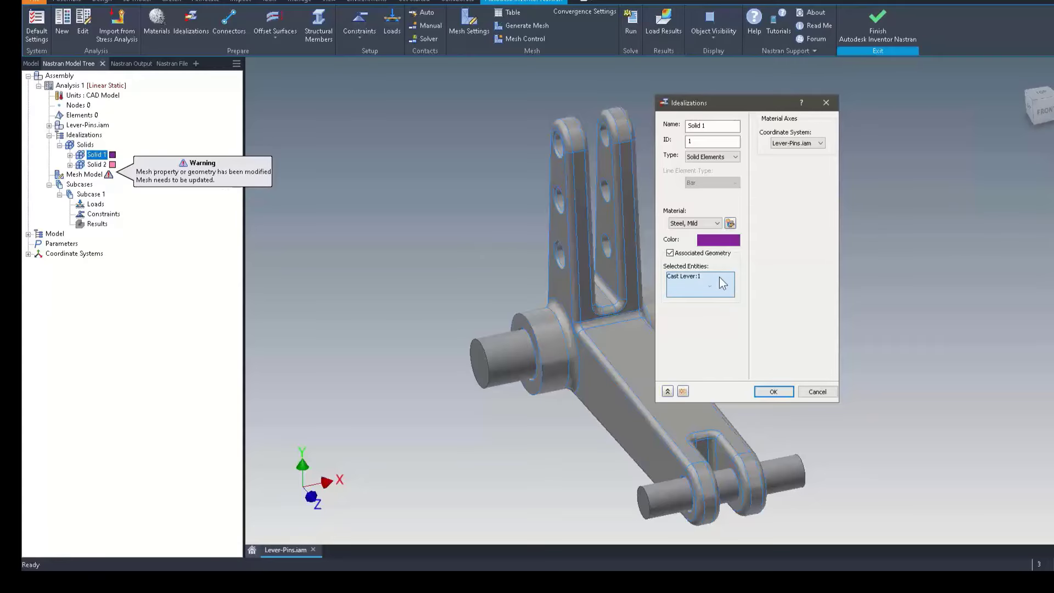
{"action": "left_click", "coordinate": [690, 276]}
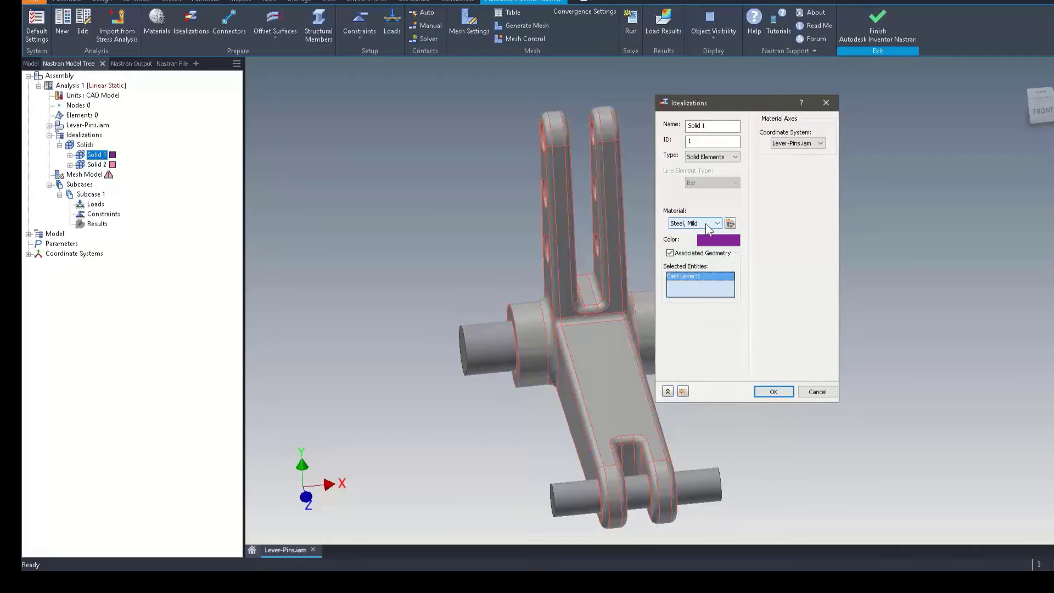
{"action": "left_click", "coordinate": [774, 393]}
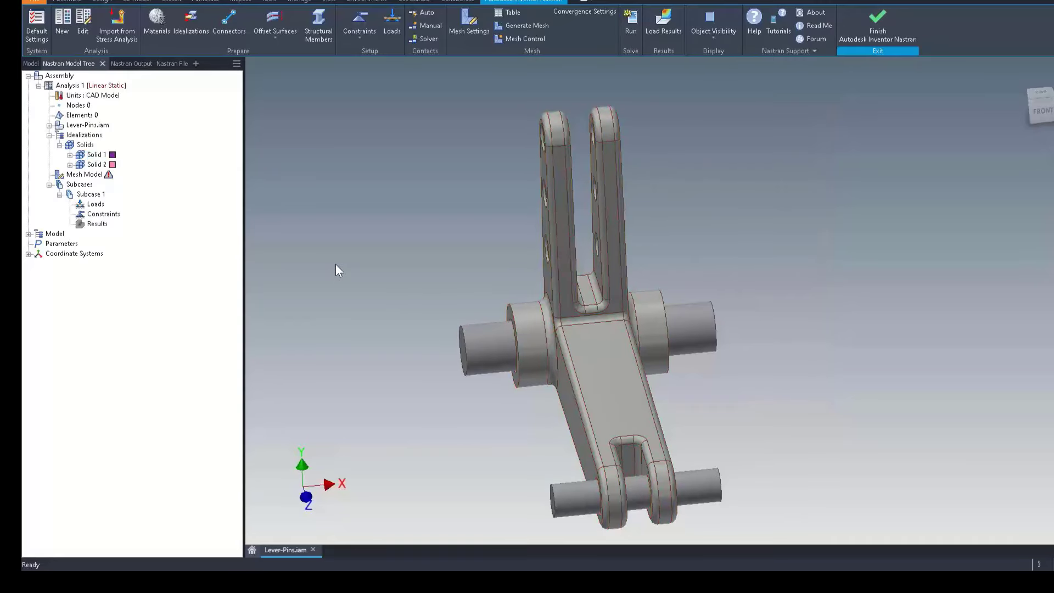
- Edit the Solid 2 idealization and assign it Alloy Steel from the Autodesk Material Library
{"action": "key", "text": "F6"}
{"action": "left_click", "coordinate": [92, 165]}
{"action": "right_click", "coordinate": [90, 166]}
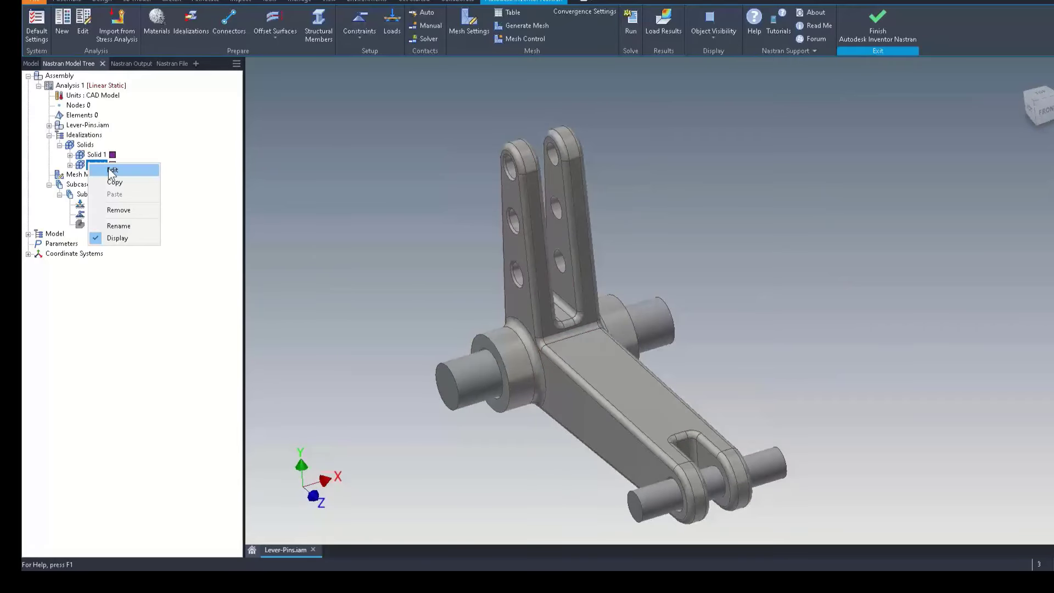
{"action": "left_click", "coordinate": [108, 168]}
{"action": "left_click", "coordinate": [729, 223]}
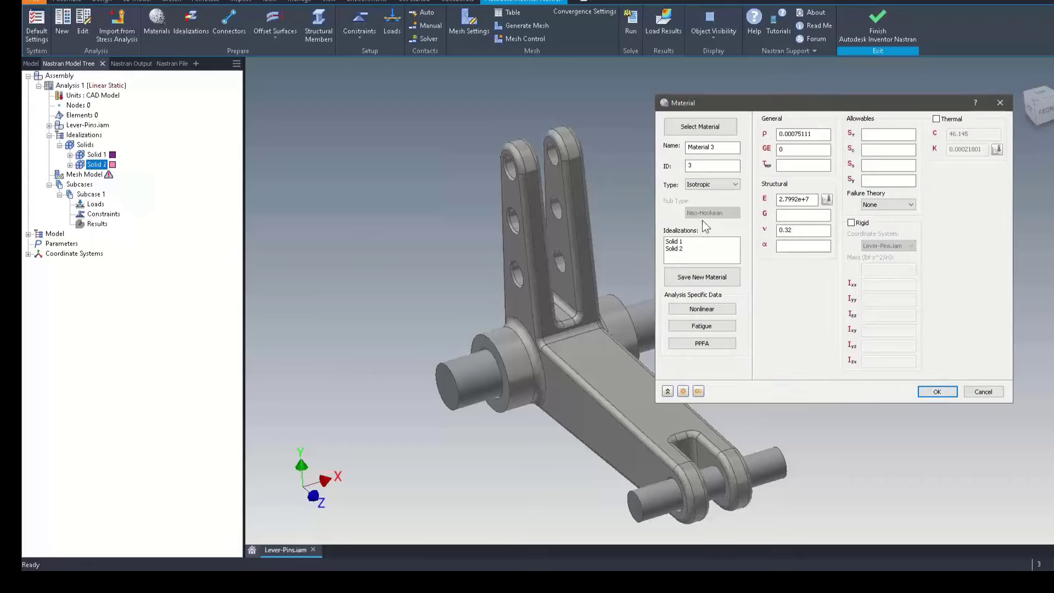
{"action": "left_click", "coordinate": [703, 127]}
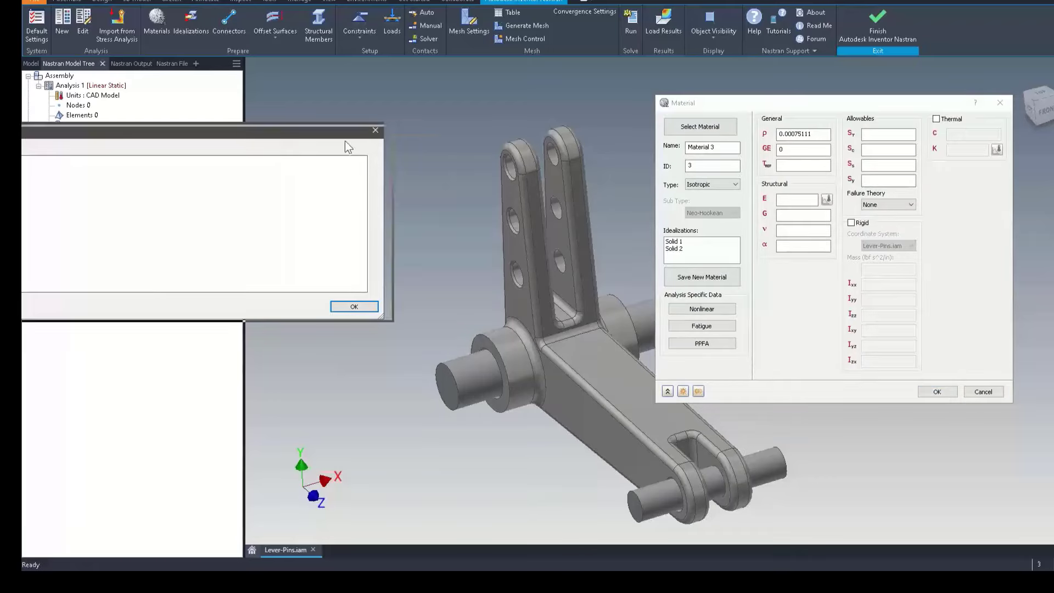
{"action": "left_click", "coordinate": [497, 190]}
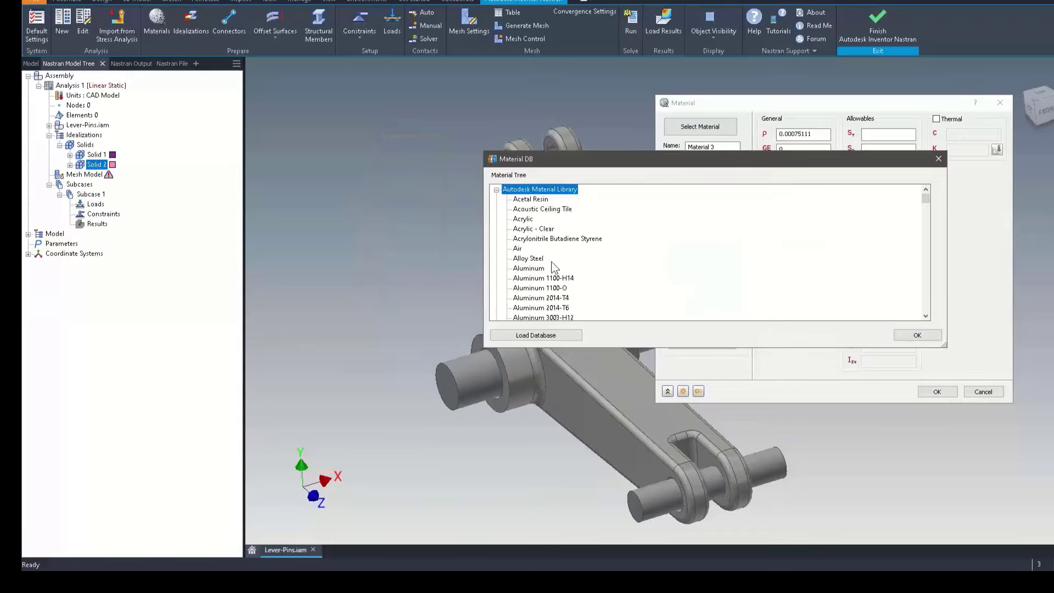
{"action": "left_click", "coordinate": [529, 259]}
{"action": "left_click", "coordinate": [920, 333]}
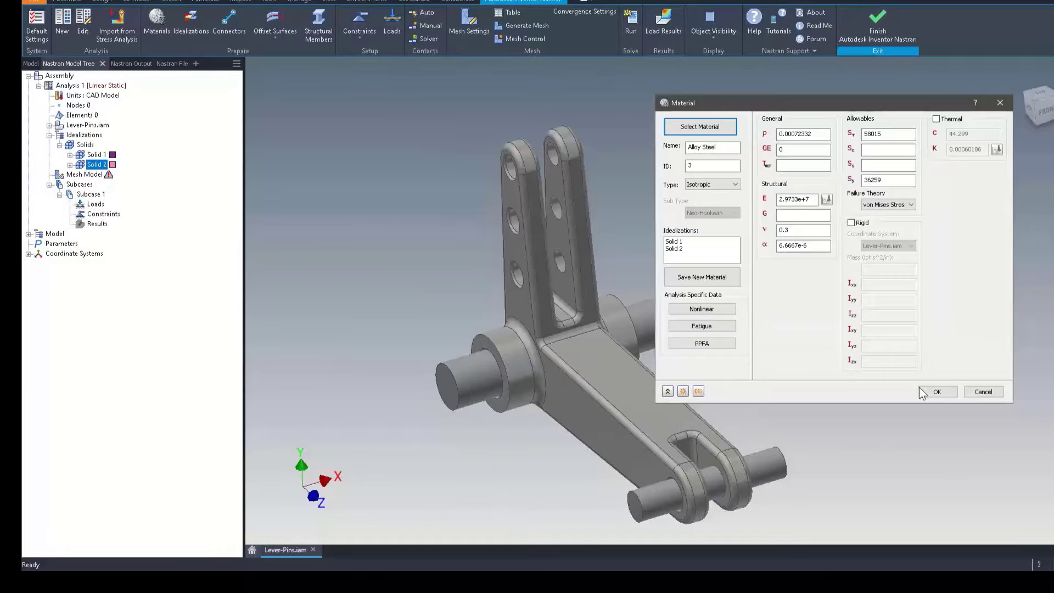
{"action": "left_click", "coordinate": [937, 391]}
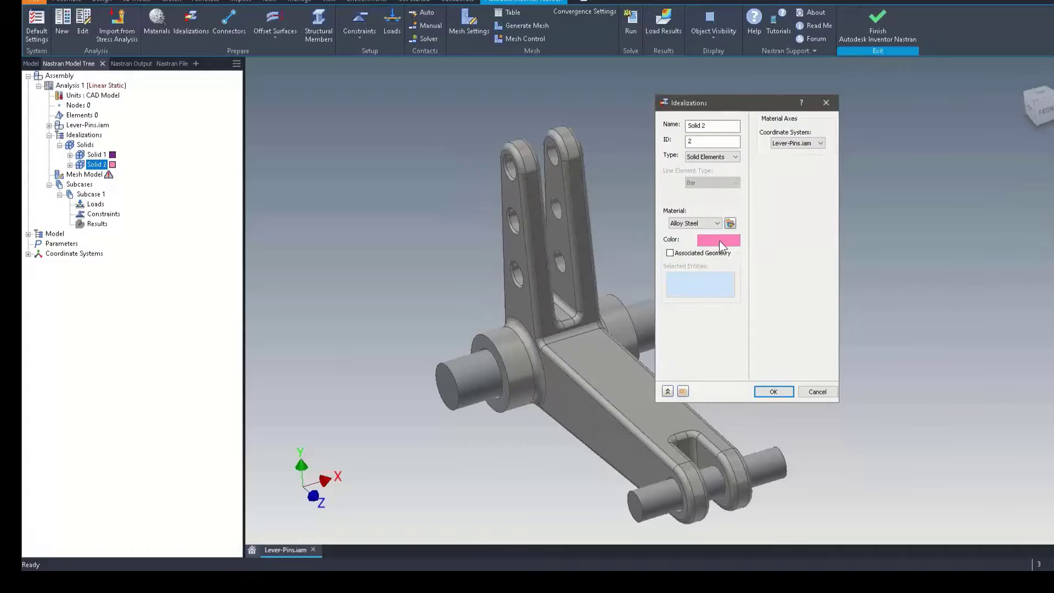
- Add Large Pin:1 and Small Pin:1 as associated geometry of the Solid 2 idealization and accept it
{"action": "left_click", "coordinate": [463, 374]}
{"action": "middle_click_drag", "start_coordinate": [401, 477], "coordinate": [519, 502], "text": "shift"}
{"action": "left_click", "coordinate": [552, 496]}
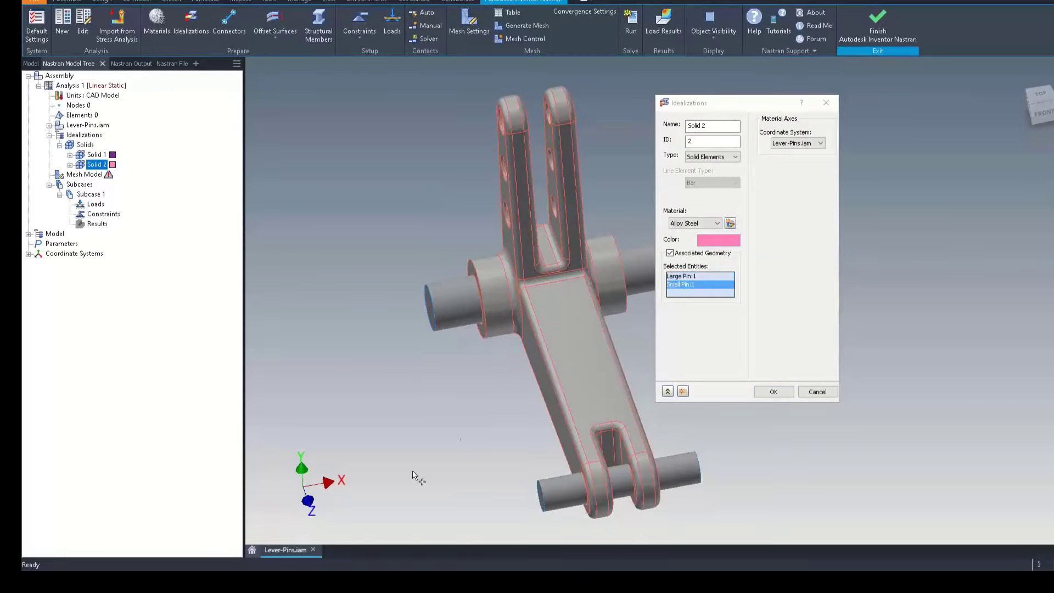
{"action": "middle_click_drag", "start_coordinate": [419, 483], "coordinate": [631, 484], "text": "shift"}
{"action": "left_click", "coordinate": [773, 392]}
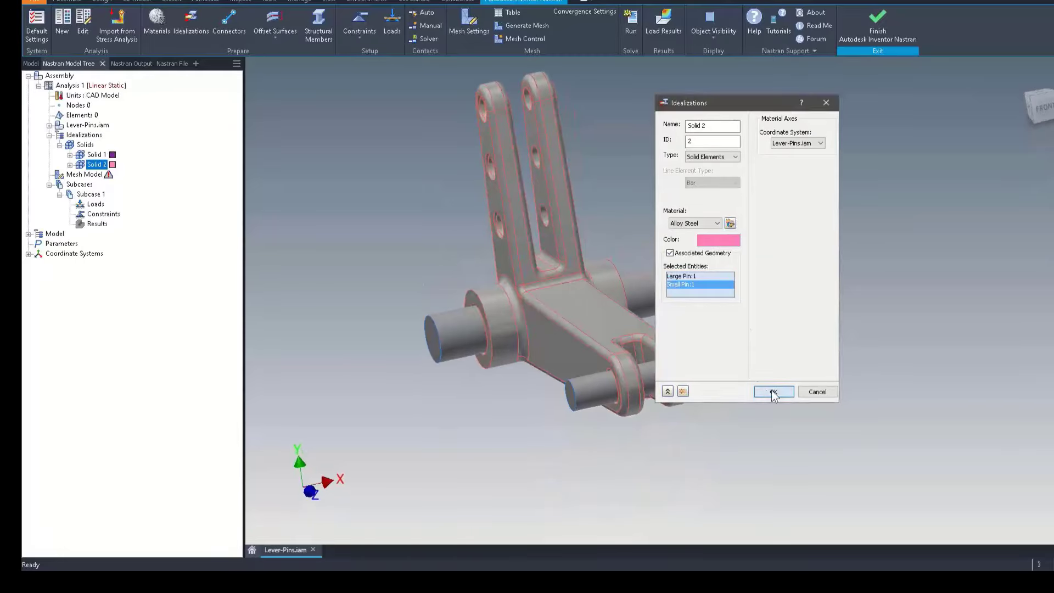
- Create a fully fixed structural constraint on the large pin's cylindrical face, with smaller, denser, dark maroon preview symbols
{"action": "middle_click_drag", "start_coordinate": [883, 353], "coordinate": [355, 177], "text": "shift"}
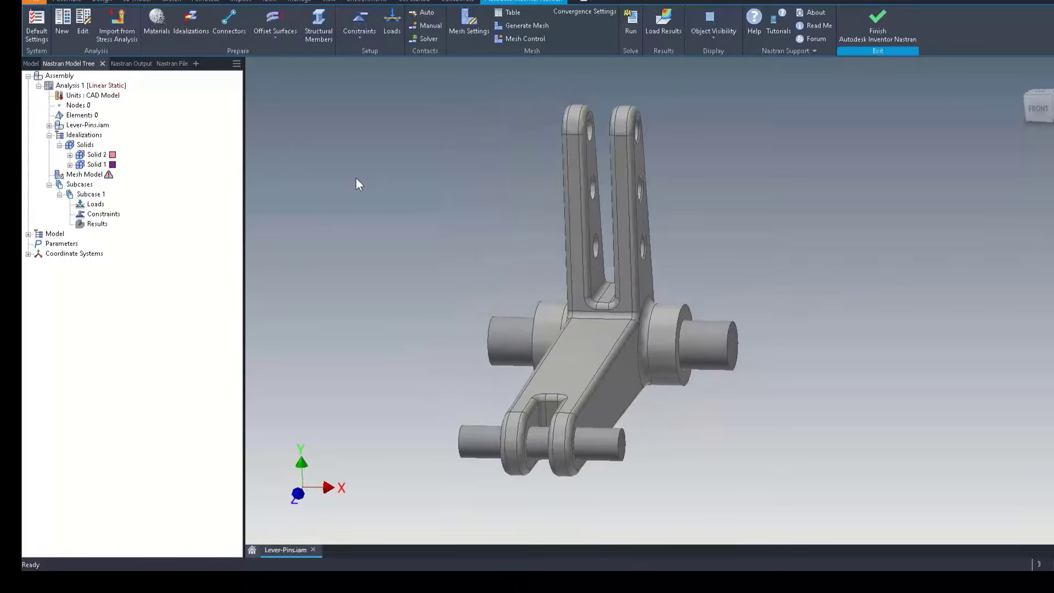
{"action": "left_click", "coordinate": [358, 16]}
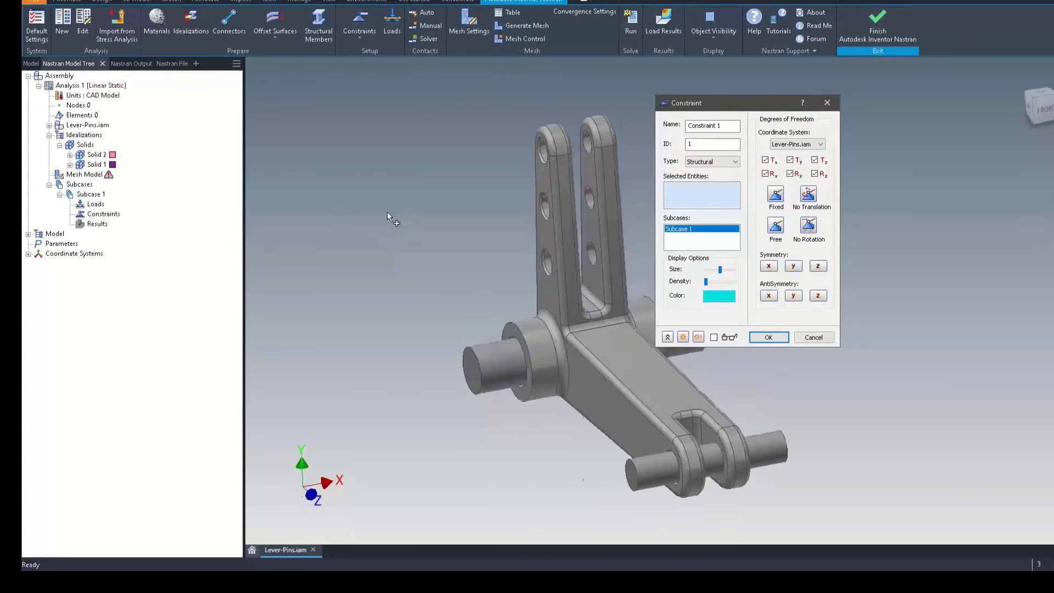
{"action": "left_click", "coordinate": [464, 351]}
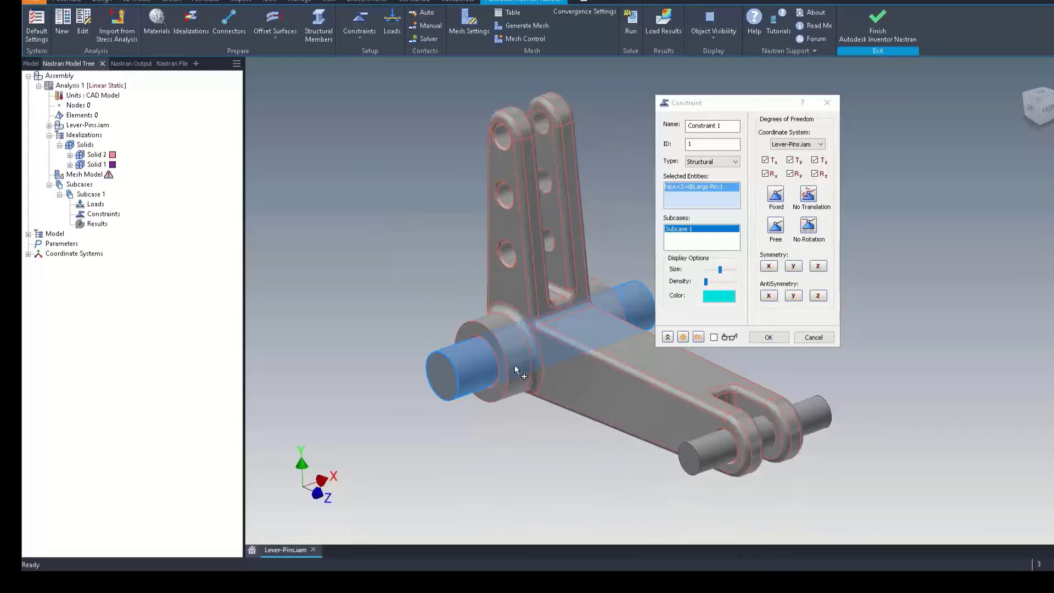
{"action": "left_click", "coordinate": [720, 296]}
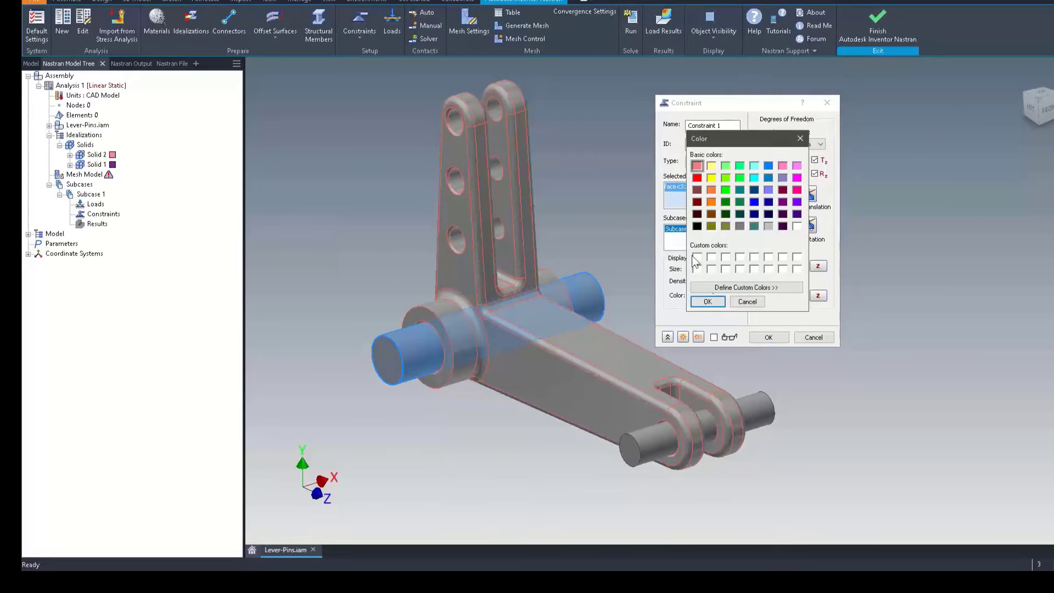
{"action": "left_click", "coordinate": [697, 214]}
{"action": "left_click", "coordinate": [707, 302]}
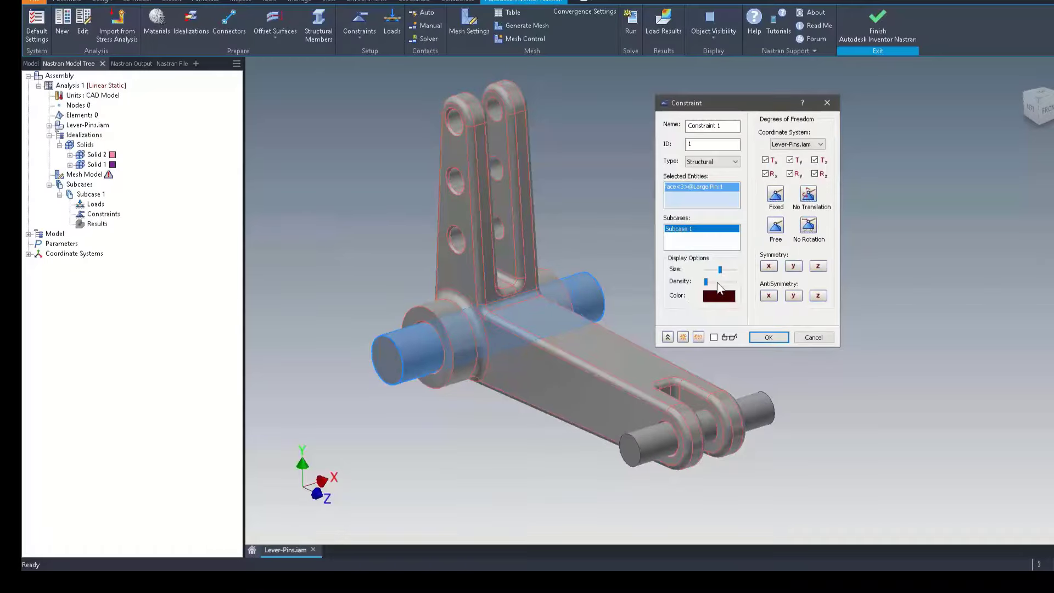
{"action": "left_click", "coordinate": [728, 341]}
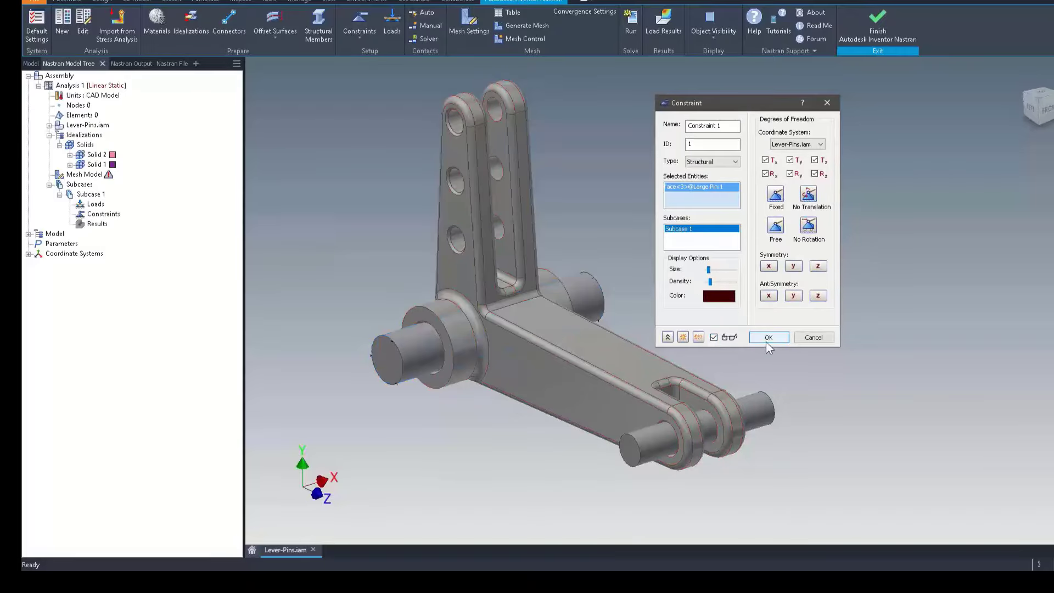
{"action": "mouse_move", "coordinate": [711, 282]}
{"action": "left_mouse_down"}
{"action": "mouse_move", "coordinate": [725, 282]}
{"action": "mouse_move", "coordinate": [714, 270]}
{"action": "left_mouse_up"}
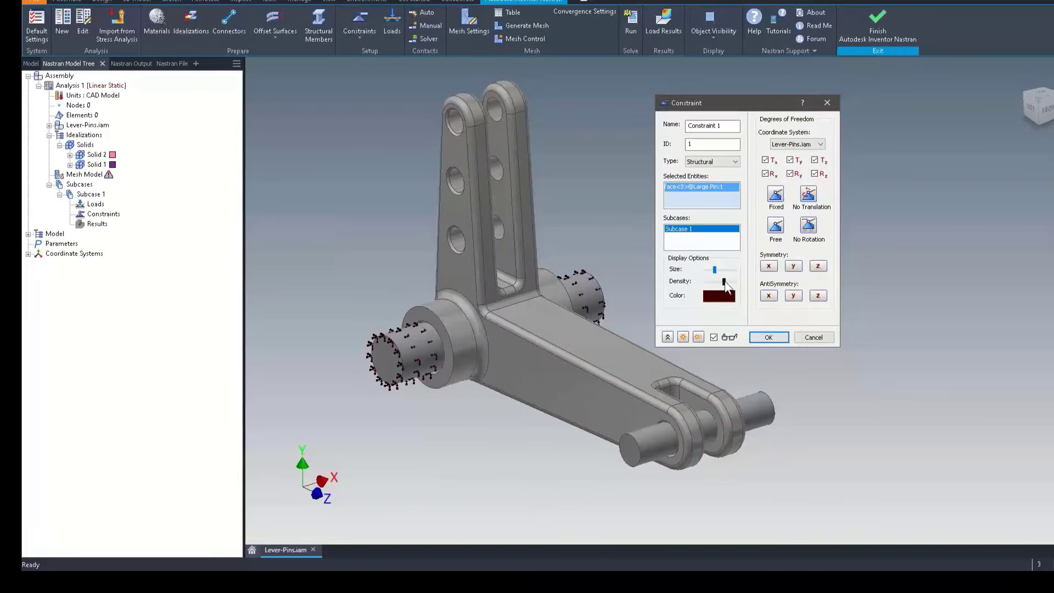
{"action": "left_click", "coordinate": [771, 337]}
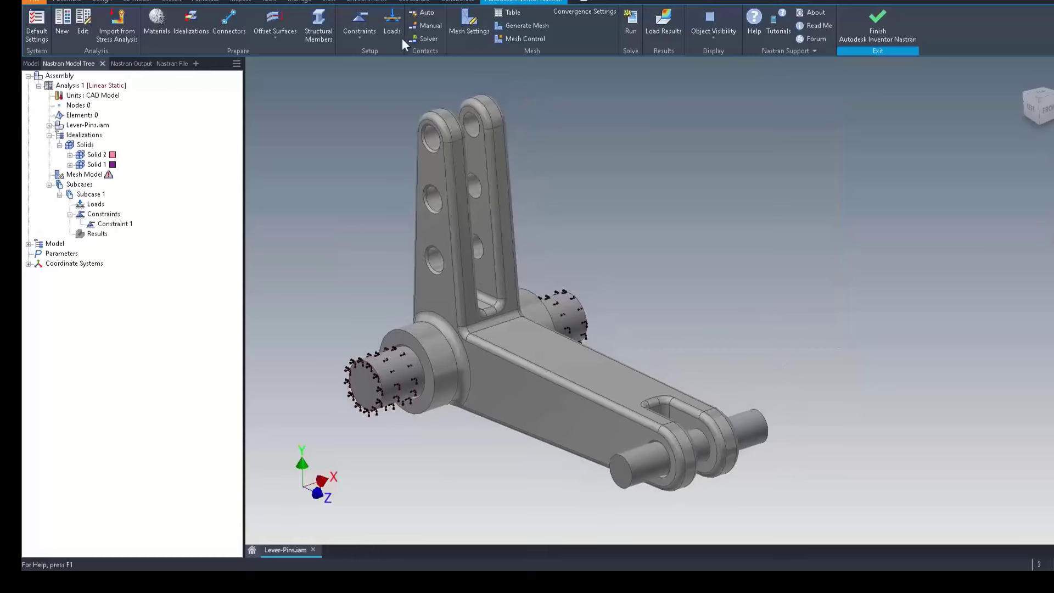
- Define a force load on the two top hole faces of the lever arms with a total Fz of -200 lbf
{"action": "left_click", "coordinate": [359, 17]}
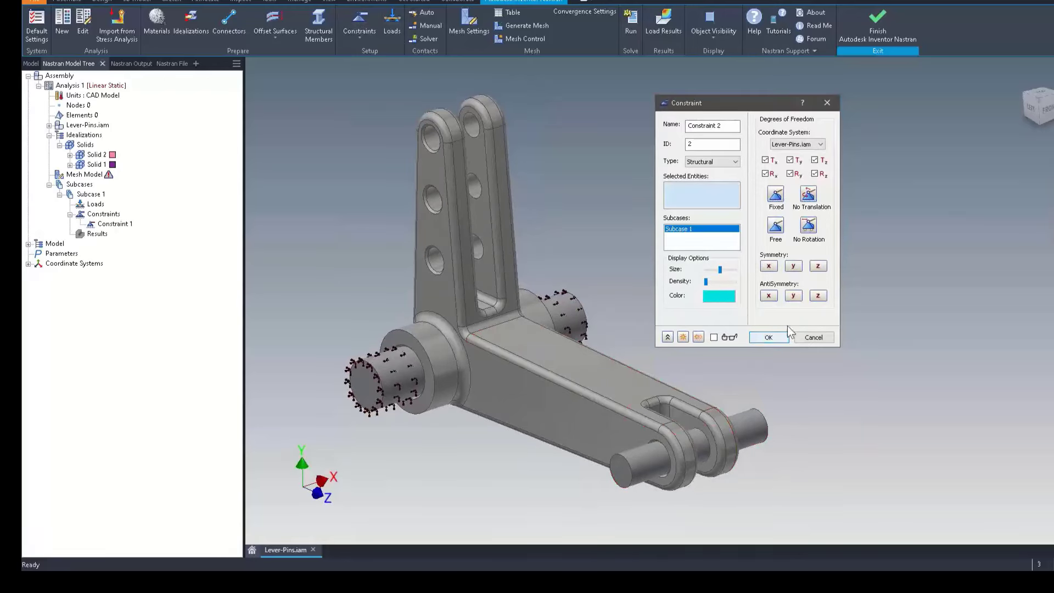
{"action": "left_click", "coordinate": [810, 338]}
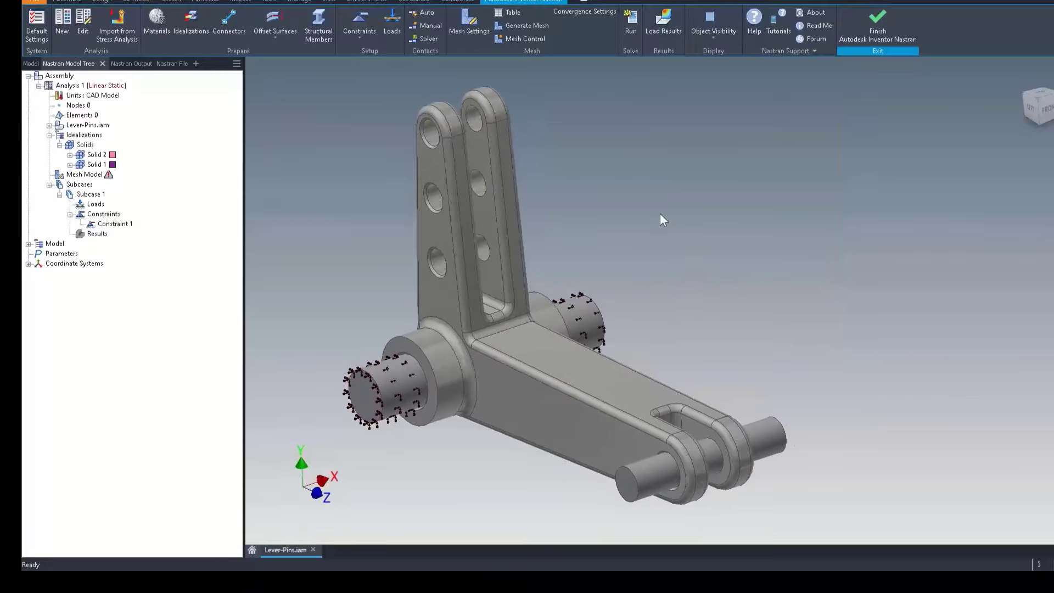
{"action": "left_click", "coordinate": [392, 22]}
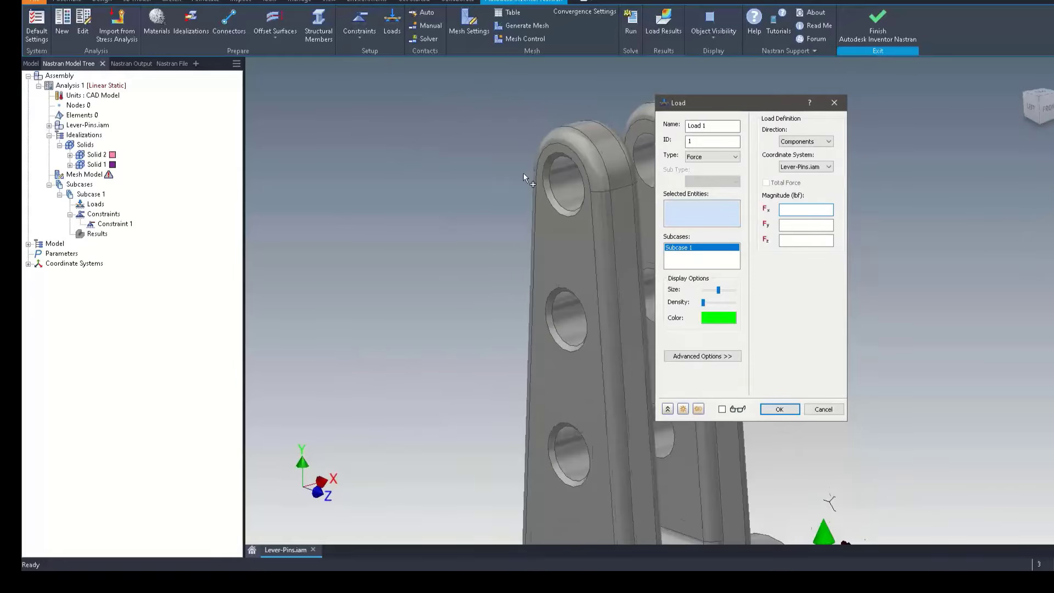
{"action": "left_click", "coordinate": [538, 190]}
{"action": "left_click", "coordinate": [638, 175]}
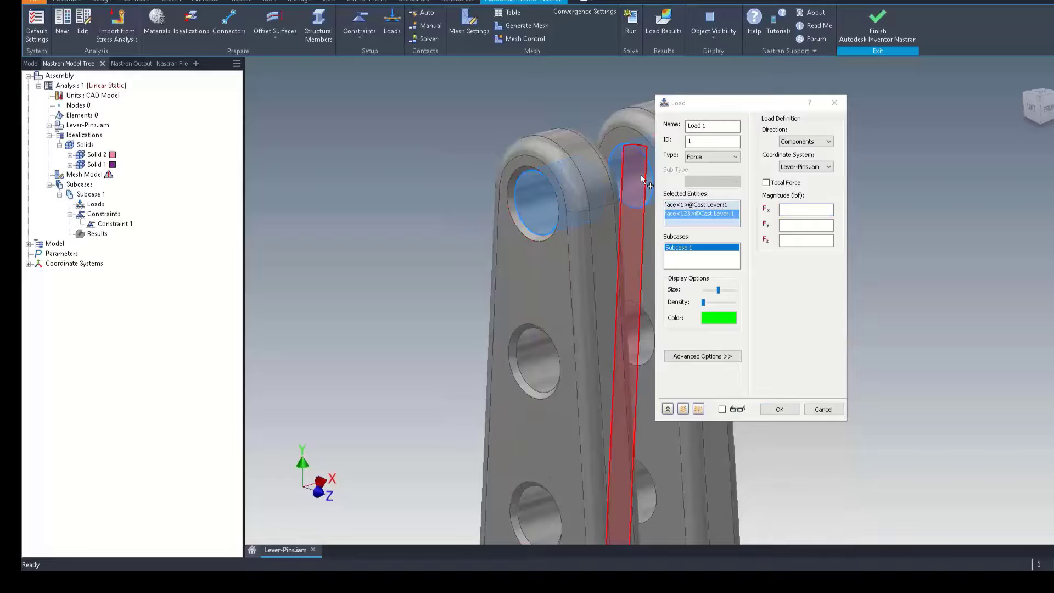
{"action": "left_click", "coordinate": [798, 238]}
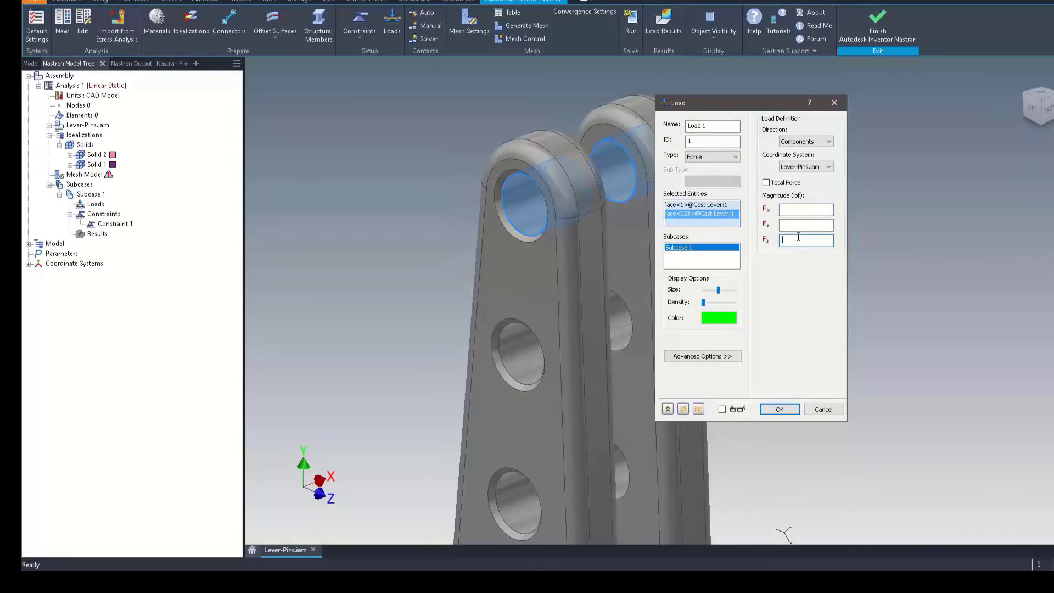
{"action": "type", "text": "-200"}
{"action": "left_click", "coordinate": [766, 183]}
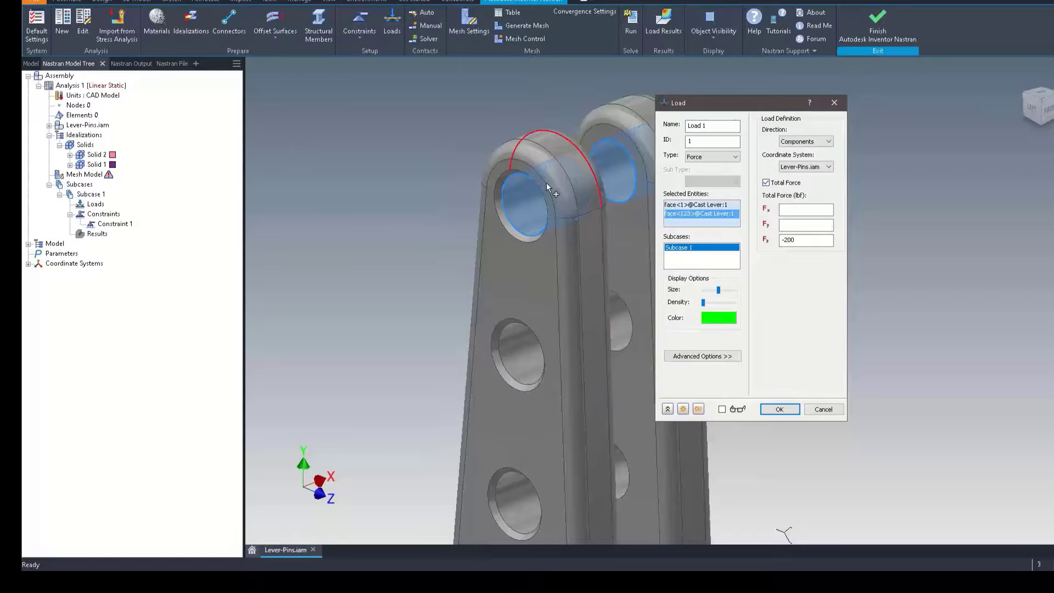
- Color the Load 1 symbols red, adjust their display density and apply the load, continuing with a new one
{"action": "left_click", "coordinate": [702, 318]}
{"action": "left_click", "coordinate": [698, 214]}
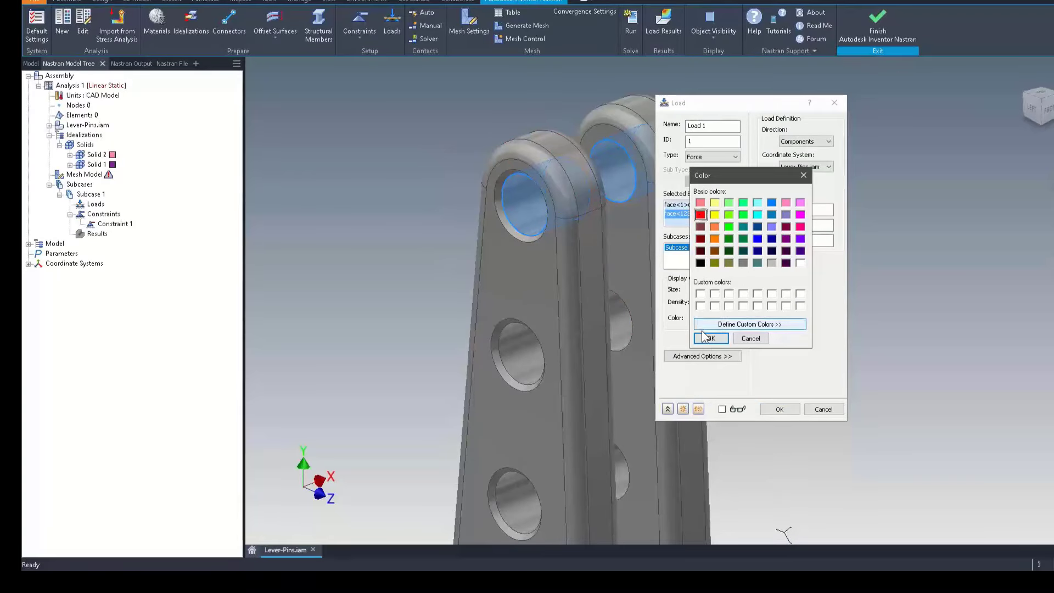
{"action": "left_click", "coordinate": [701, 337]}
{"action": "left_click", "coordinate": [717, 304]}
{"action": "left_click", "coordinate": [682, 410]}
- Create Load 2 as a force with Fy of -100 lbf on the small pin's cylindrical face, with red preview symbols
{"action": "left_click", "coordinate": [599, 393]}
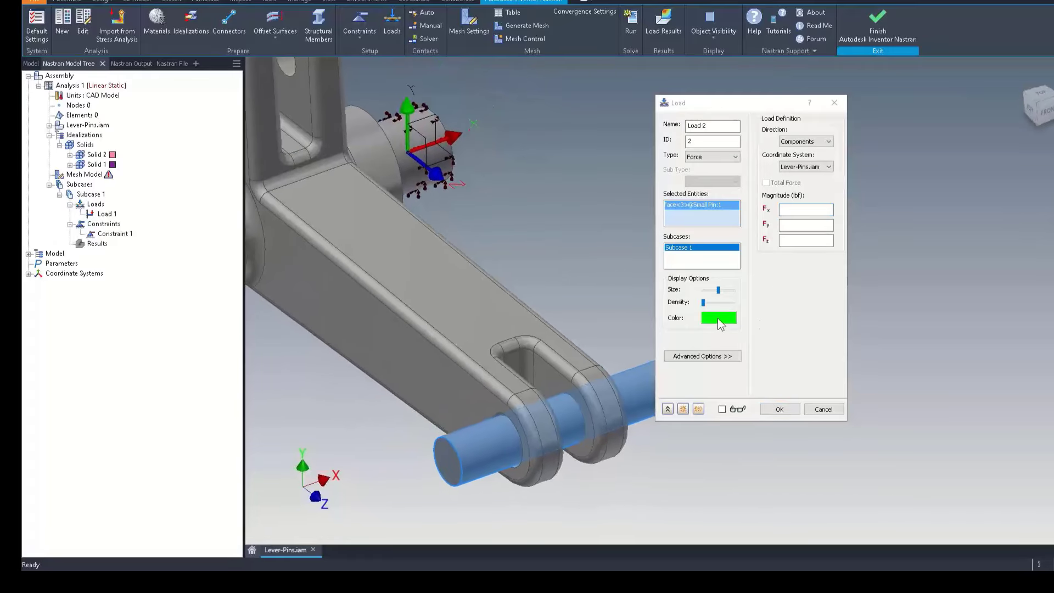
{"action": "left_click", "coordinate": [806, 224]}
{"action": "type", "text": "-"}
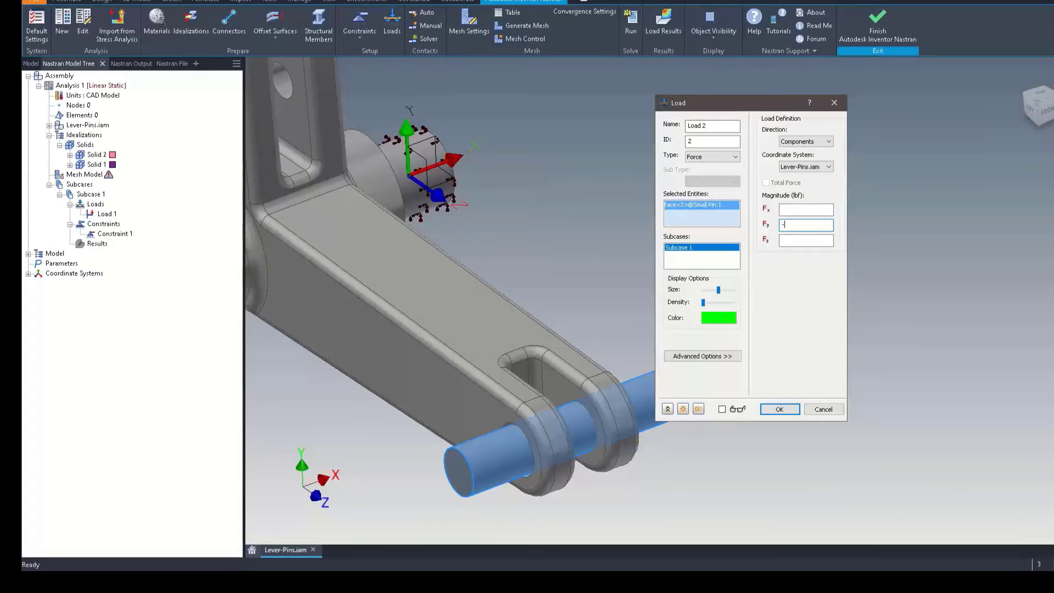
{"action": "type", "text": "100"}
{"action": "left_click", "coordinate": [725, 322]}
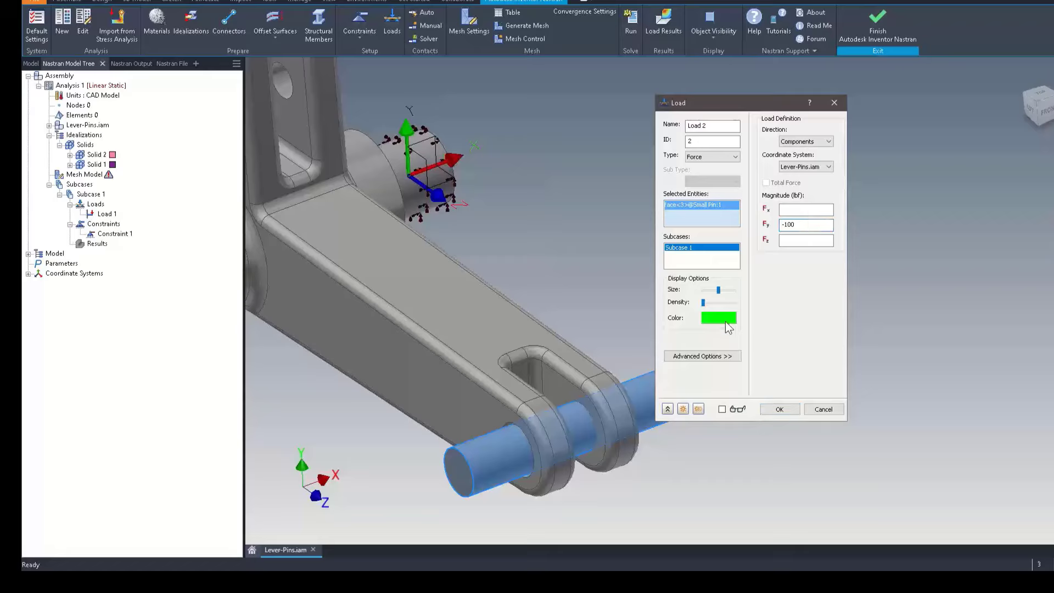
{"action": "left_click", "coordinate": [699, 217]}
{"action": "left_click", "coordinate": [706, 338]}
{"action": "left_click", "coordinate": [722, 409]}
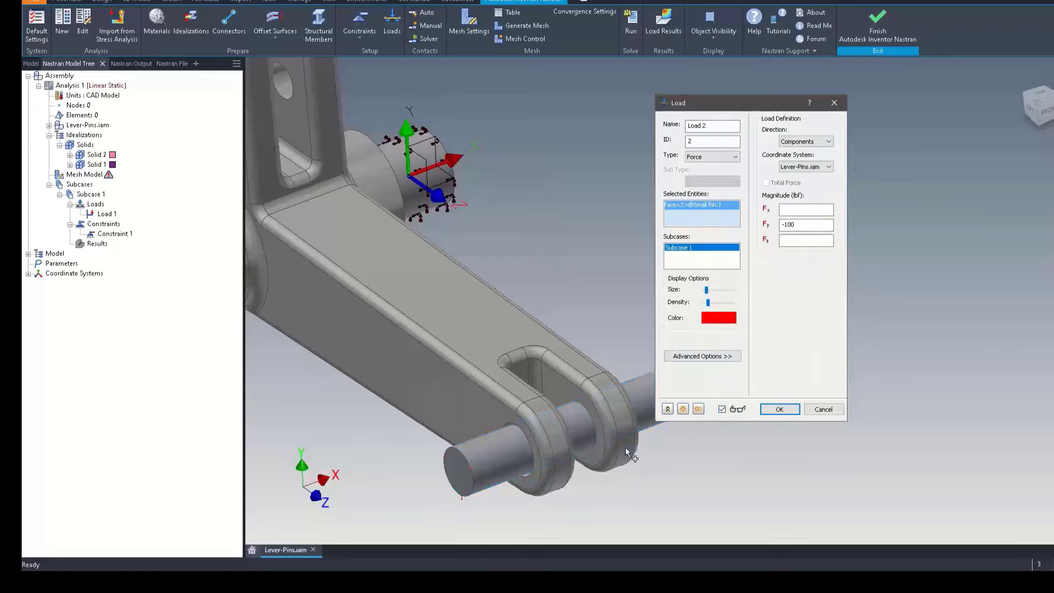
{"action": "left_click", "coordinate": [779, 409]}
- Generate automatic surface contacts between the cast lever and the pins
{"action": "scroll", "coordinate": [549, 275], "scroll_direction": "up", "scroll_amount": 2}
{"action": "middle_click_drag", "start_coordinate": [385, 181], "coordinate": [620, 247]}
{"action": "middle_click_drag", "start_coordinate": [462, 104], "coordinate": [427, 100], "text": "shift"}
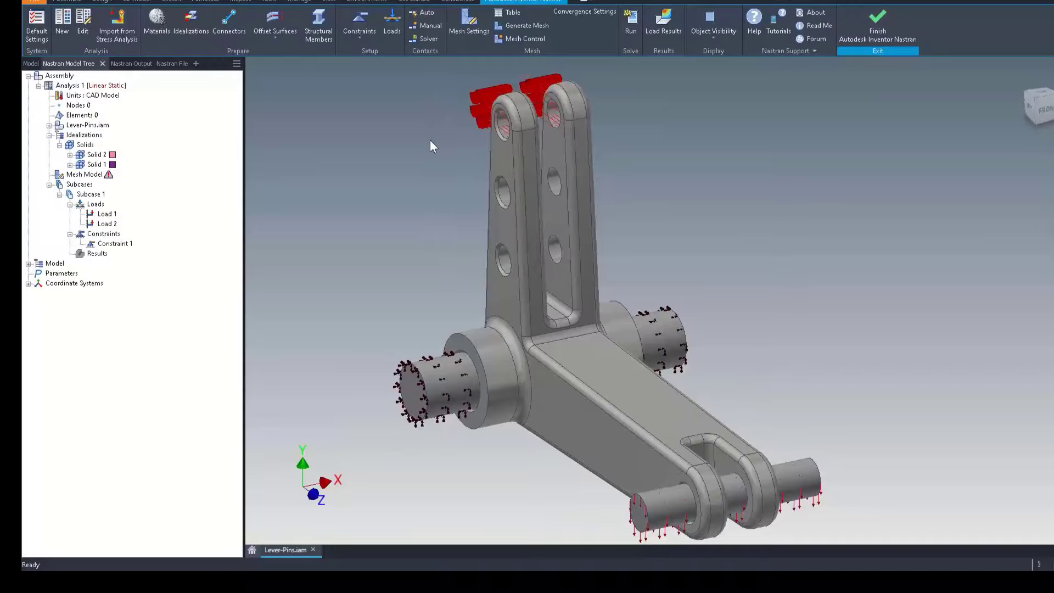
{"action": "left_click", "coordinate": [424, 15]}
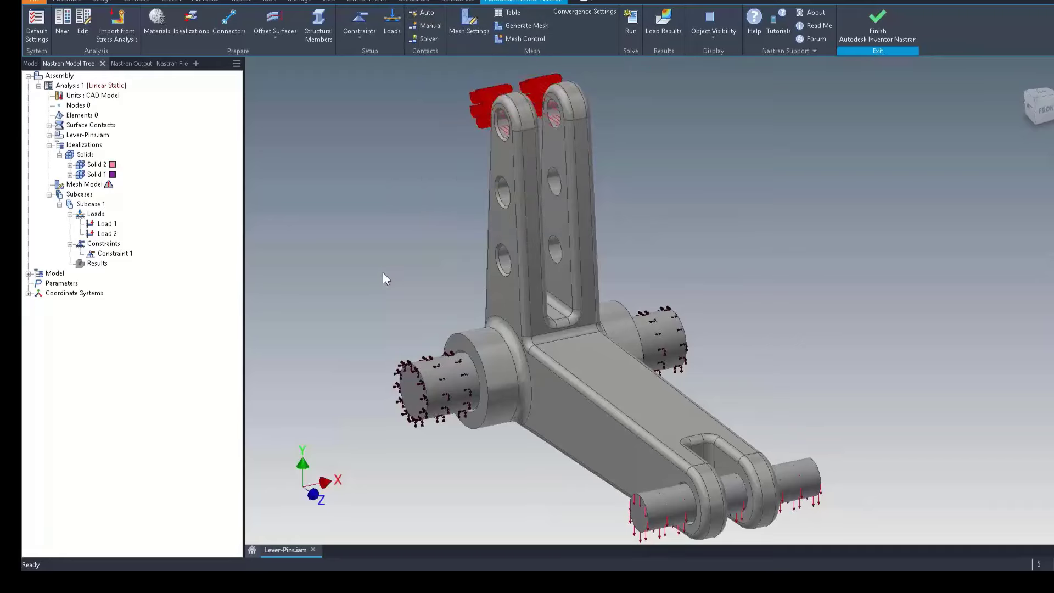
- Check the contact type and tolerance in the options of Analysis 1, leaving without changes
{"action": "right_click", "coordinate": [67, 85]}
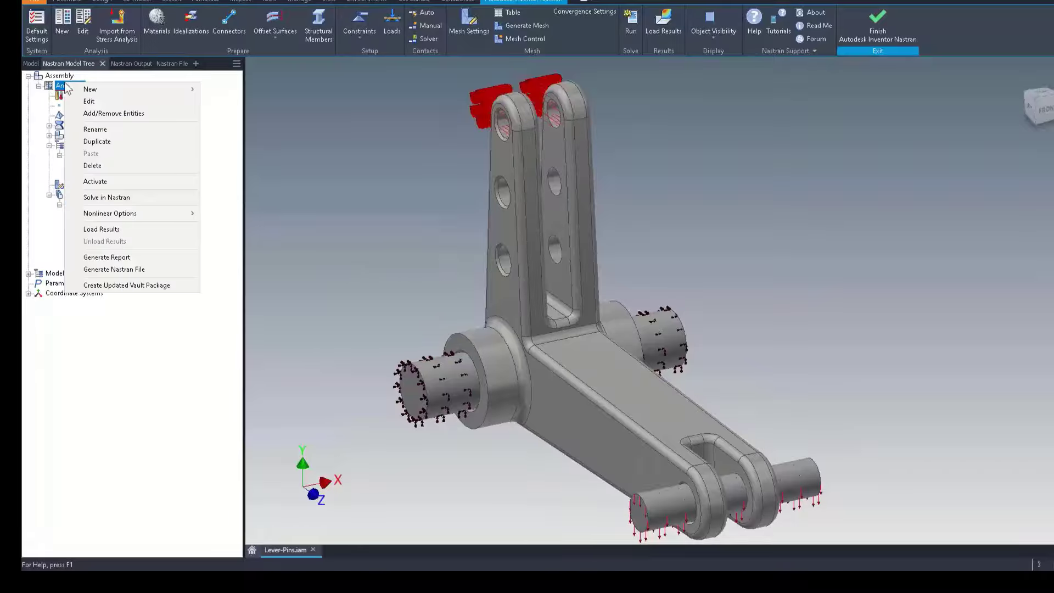
{"action": "left_click", "coordinate": [94, 103]}
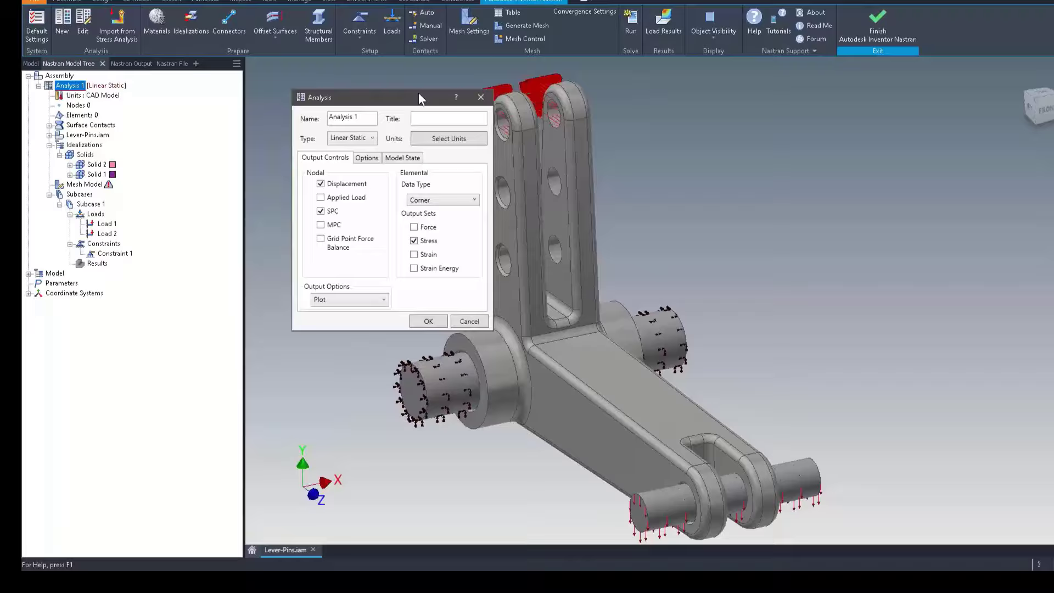
{"action": "left_click", "coordinate": [368, 159]}
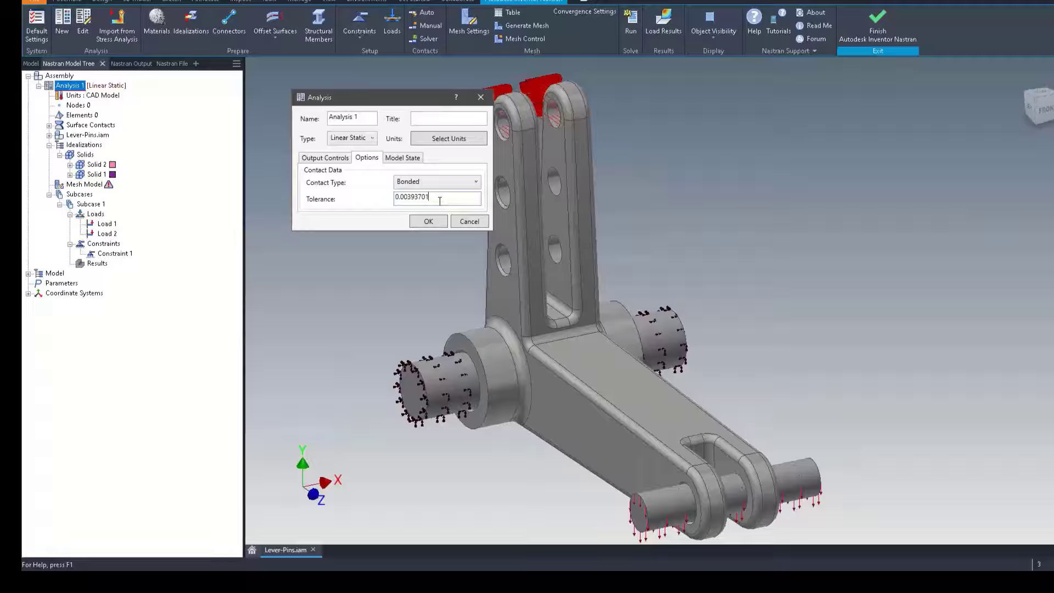
{"action": "left_click_drag", "start_coordinate": [407, 197], "coordinate": [455, 203]}
{"action": "left_click", "coordinate": [461, 221]}
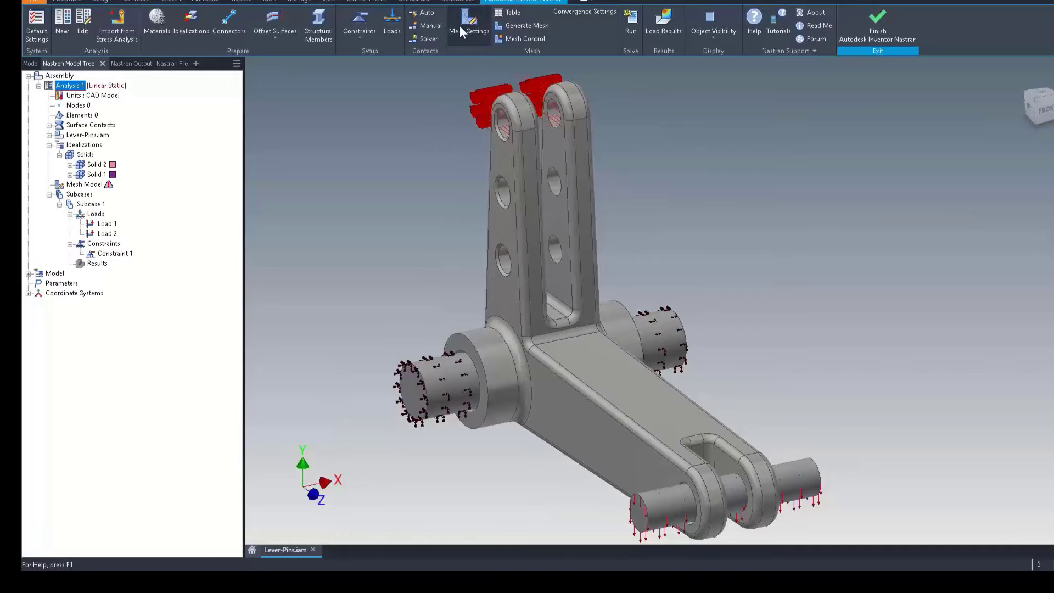
- Review the contact types available for a manual surface contact, then close the definition without creating one
{"action": "left_click", "coordinate": [430, 25]}
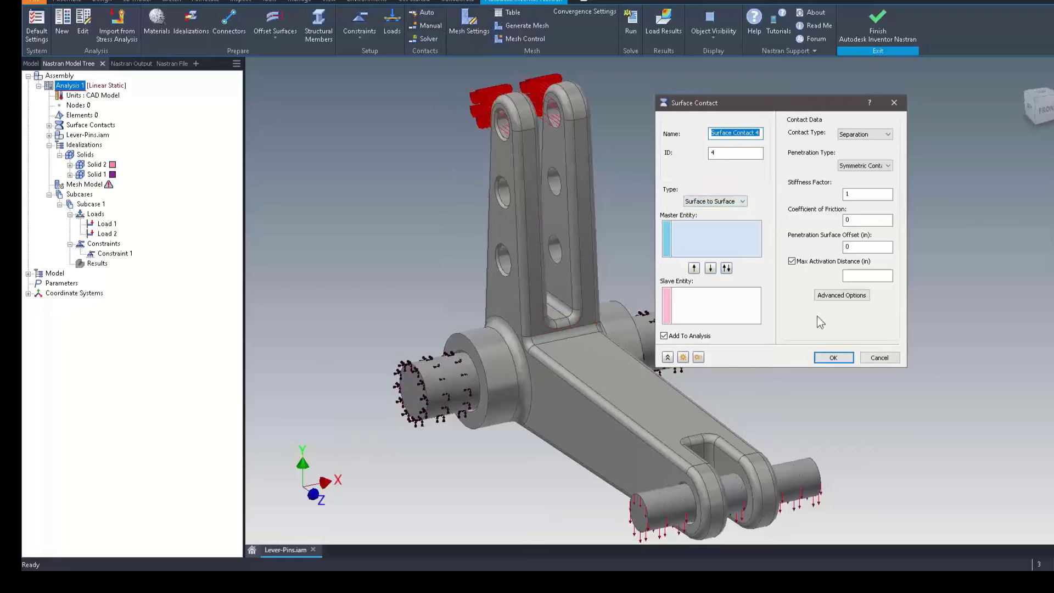
{"action": "left_click", "coordinate": [869, 135]}
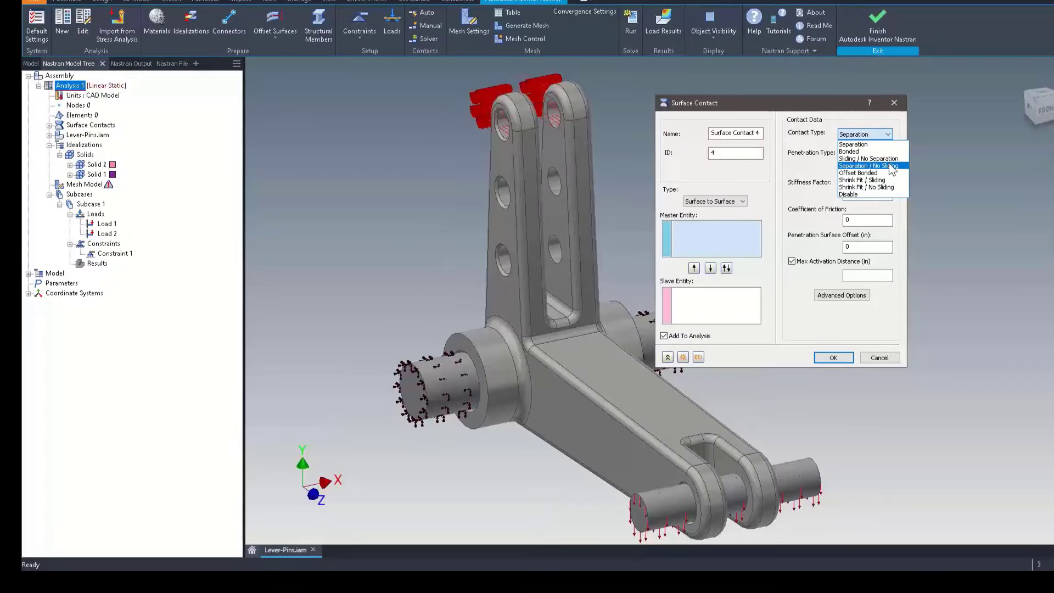
{"action": "left_click", "coordinate": [868, 313]}
{"action": "left_click", "coordinate": [880, 359]}
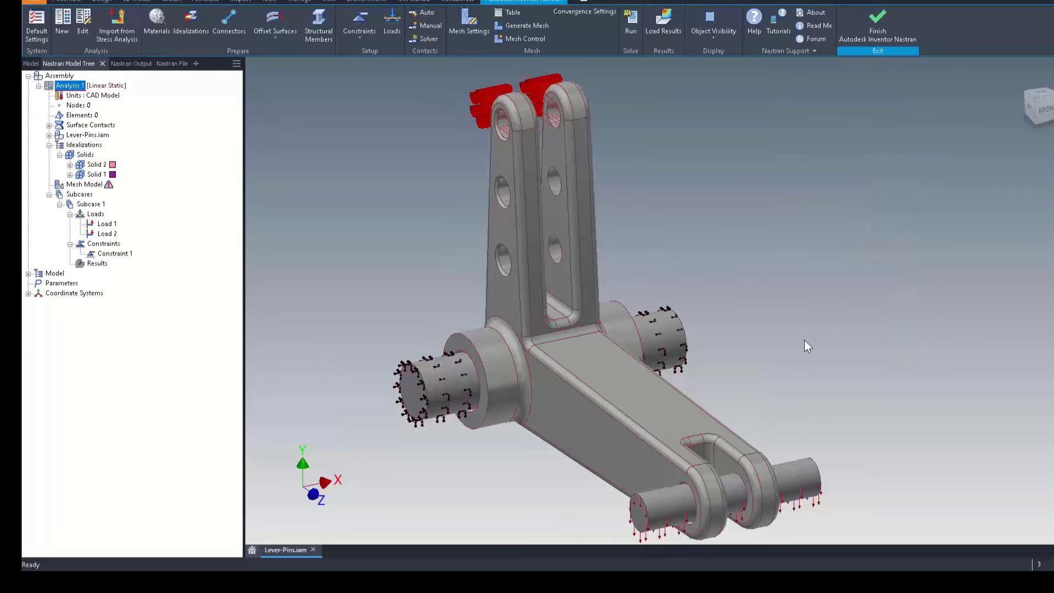
- List the automatically generated surface contacts and highlight each lever-to-pin contact in the model in turn
{"action": "left_click", "coordinate": [48, 125]}
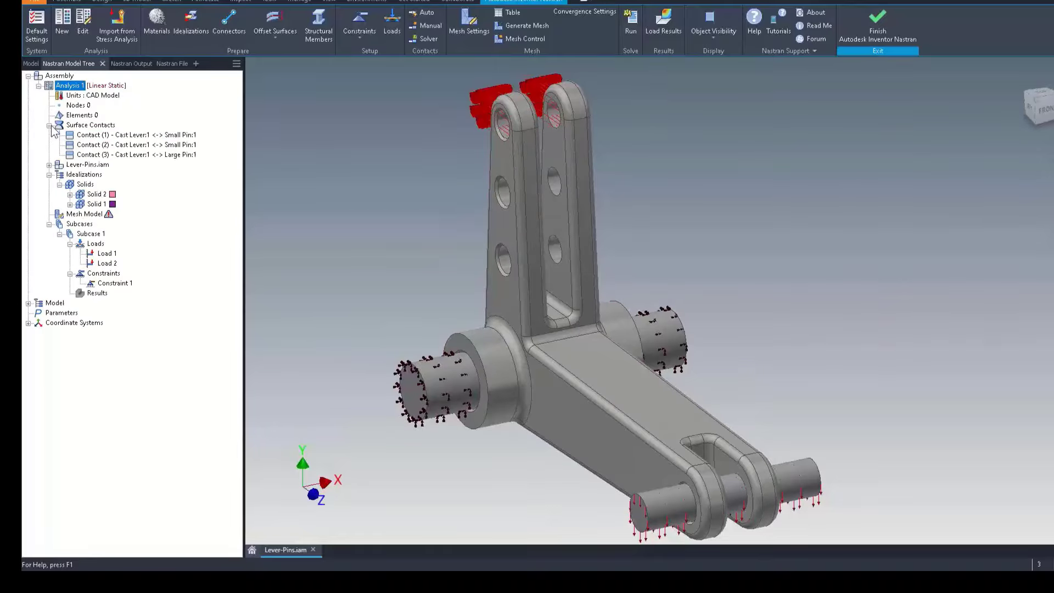
{"action": "left_click", "coordinate": [164, 135]}
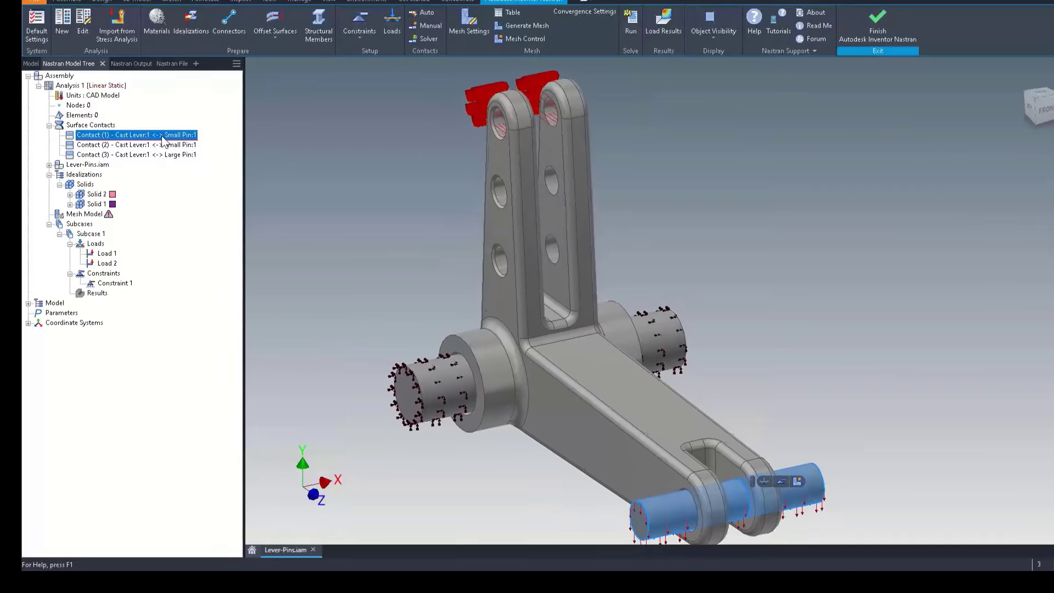
{"action": "left_click", "coordinate": [162, 145]}
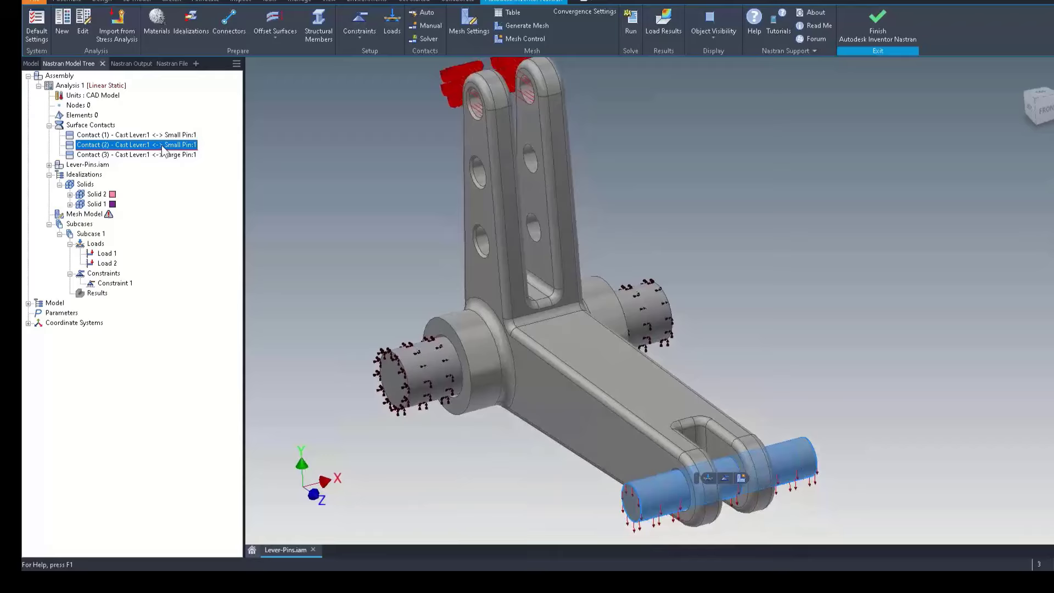
{"action": "left_click", "coordinate": [170, 154]}
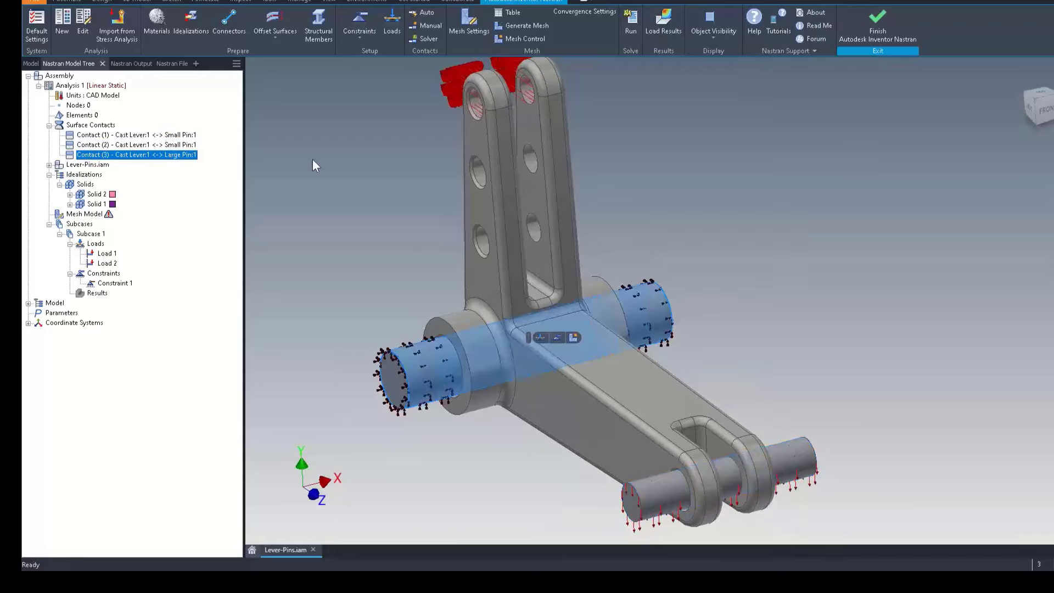
- Change the contact type between the cast lever and the large pin to Sliding / No Separation
{"action": "right_click", "coordinate": [91, 158]}
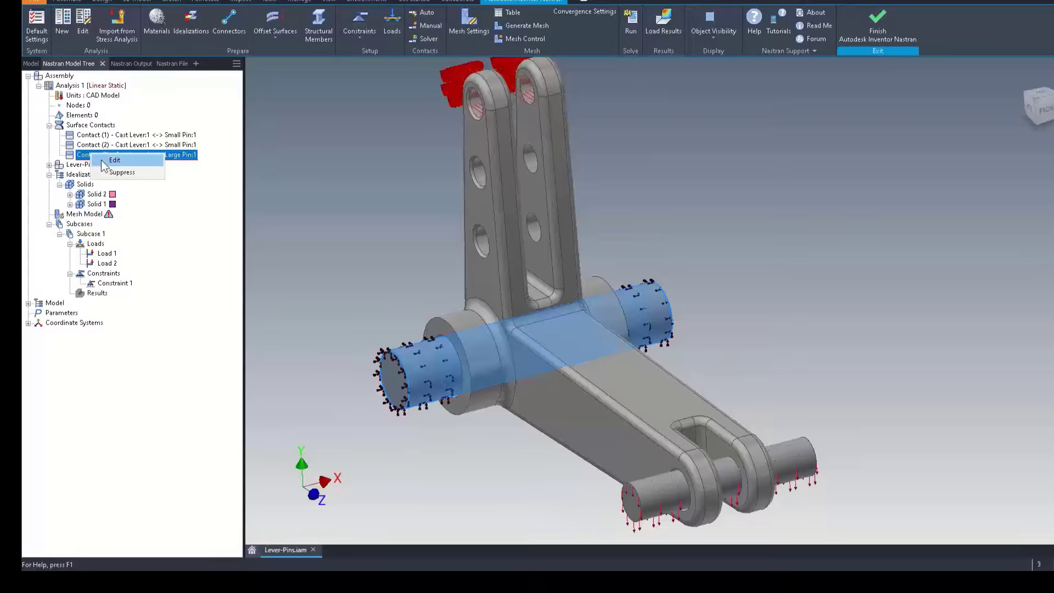
{"action": "left_click", "coordinate": [104, 166]}
{"action": "left_click", "coordinate": [859, 134]}
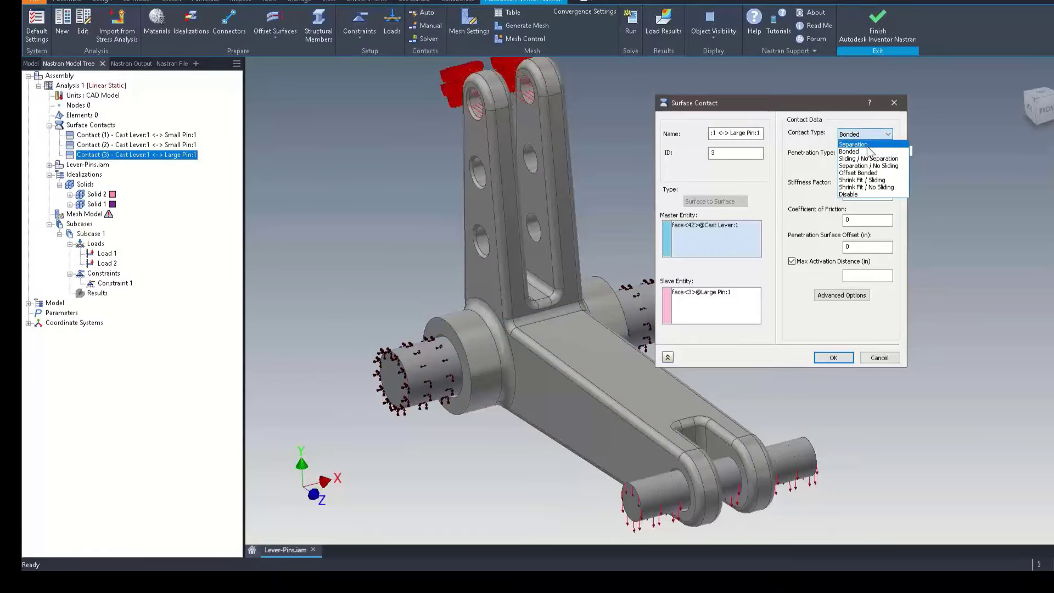
{"action": "left_click", "coordinate": [887, 159]}
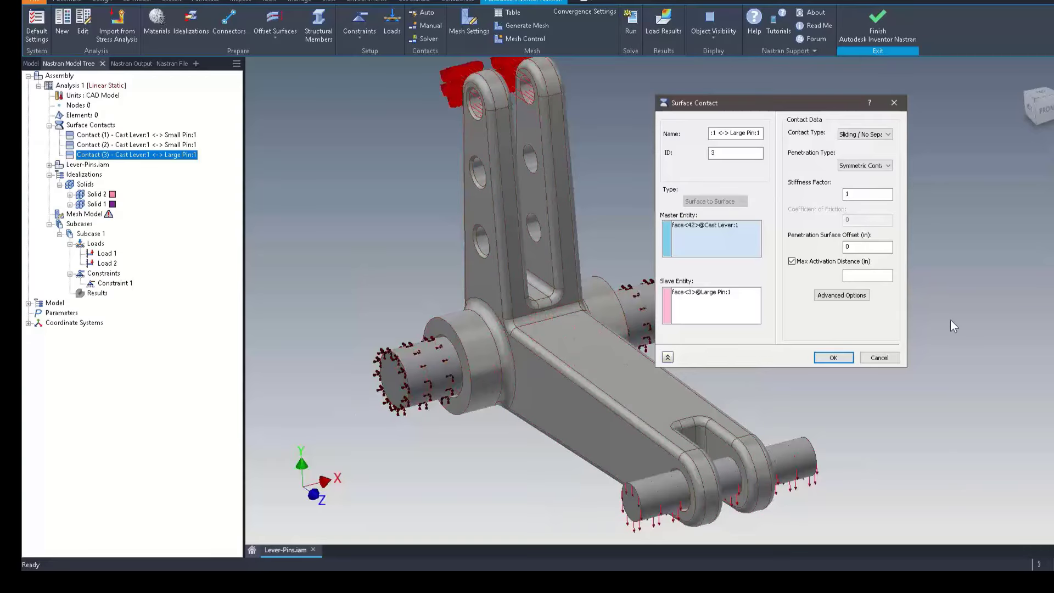
{"action": "left_click", "coordinate": [832, 357]}
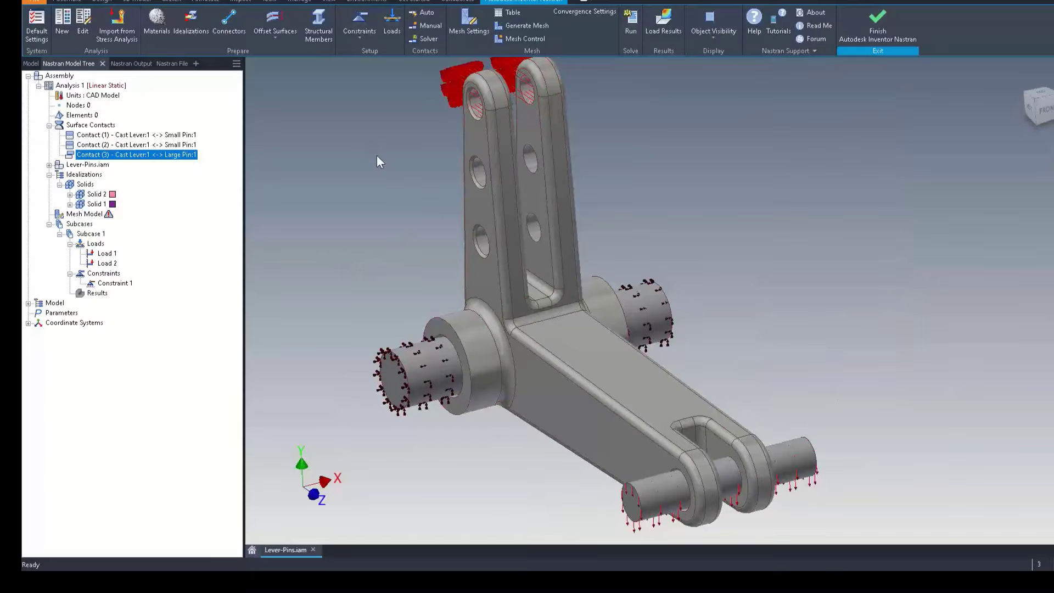
- Generate the mesh for the lever and pins, and run the linear static analysis through to its results
{"action": "left_click", "coordinate": [507, 25]}
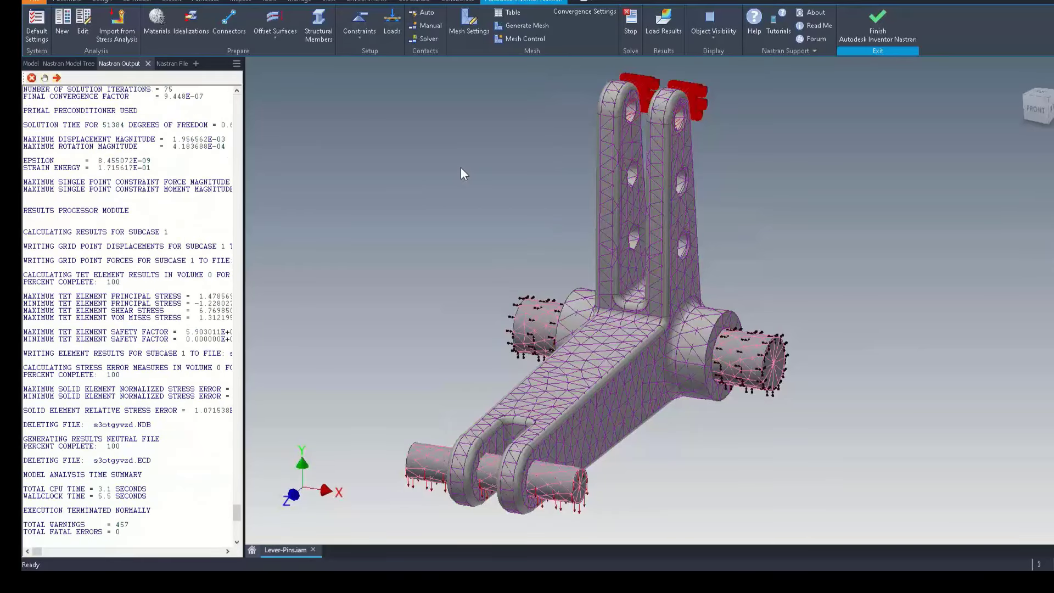
{"action": "left_click", "coordinate": [588, 320]}
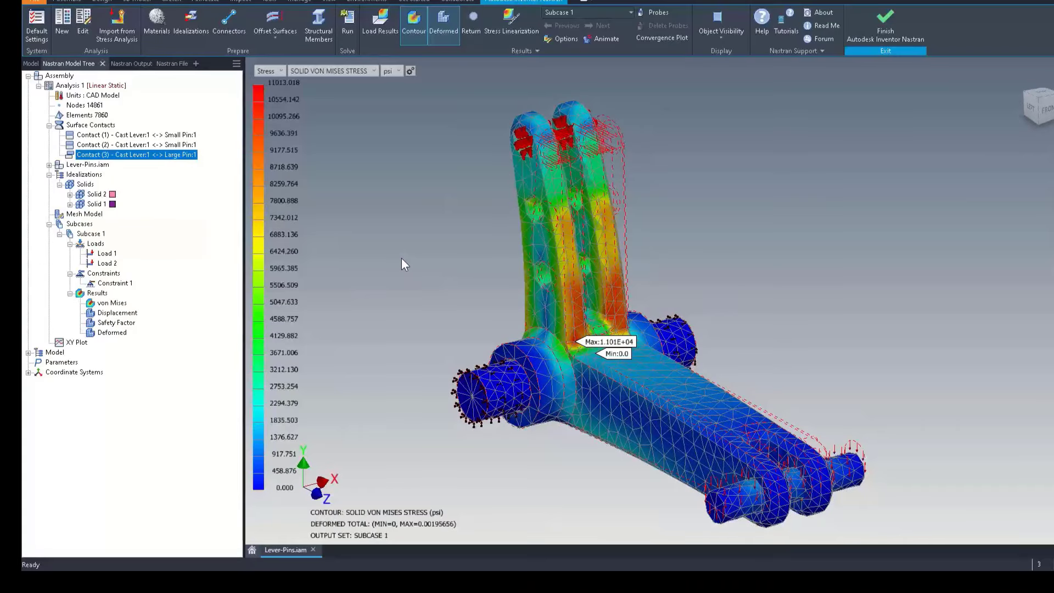
- Display the Displacement result and the Safety Factor contour of Subcase 1, and examine the lever and pins
{"action": "double_click", "coordinate": [117, 313]}
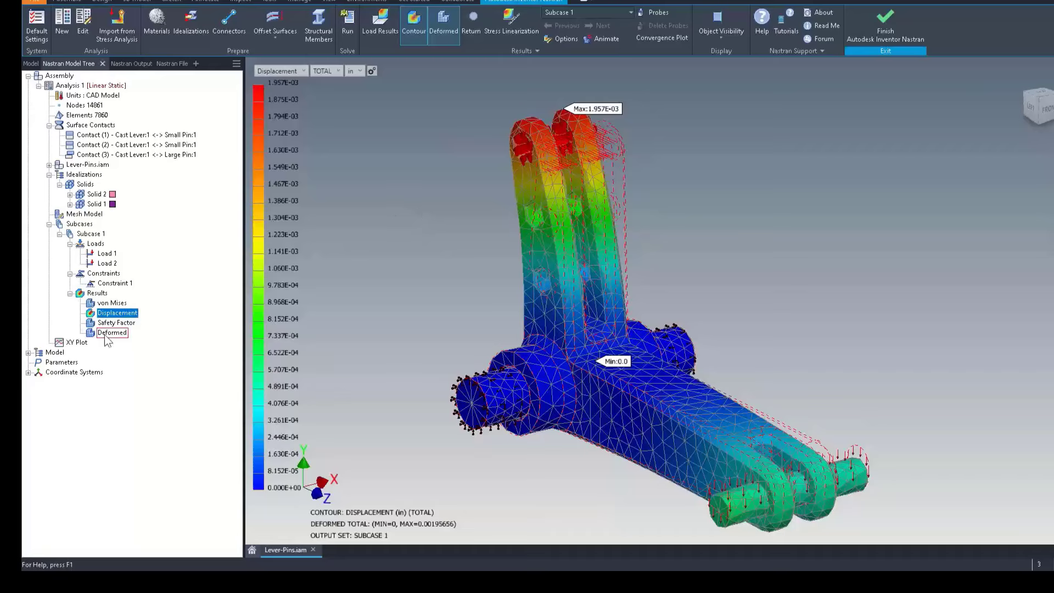
{"action": "left_click", "coordinate": [113, 323]}
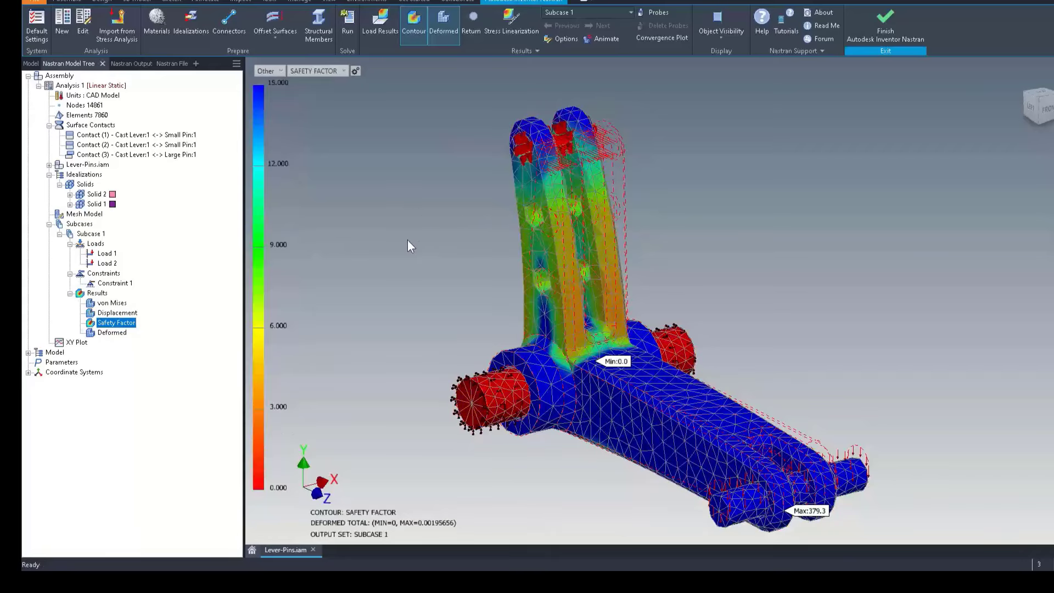
{"action": "middle_click_drag", "start_coordinate": [413, 306], "coordinate": [403, 195], "text": "shift"}
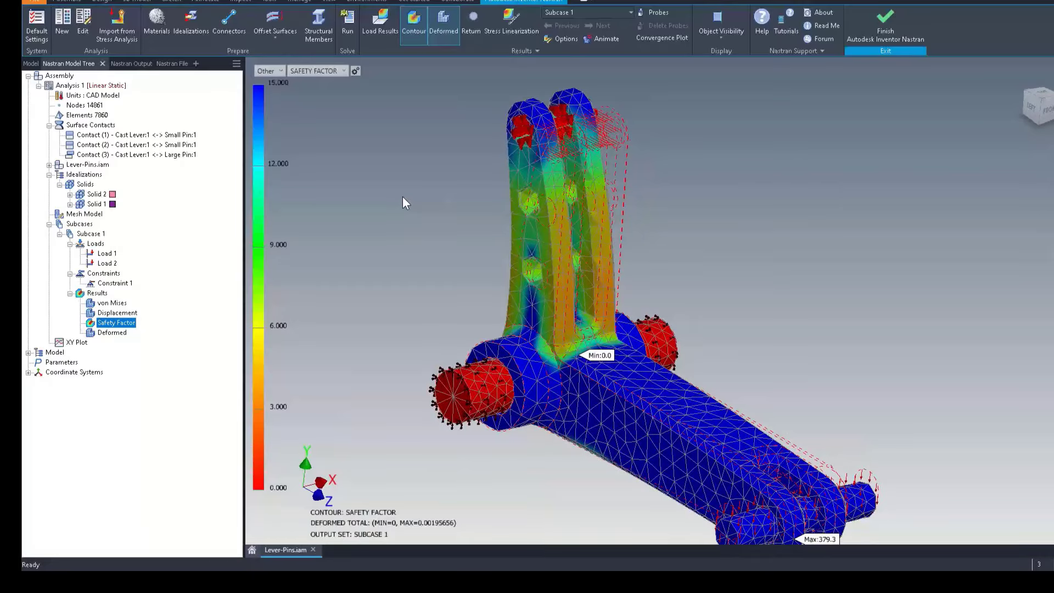
{"action": "scroll", "coordinate": [402, 195], "scroll_direction": "down", "scroll_amount": 2}
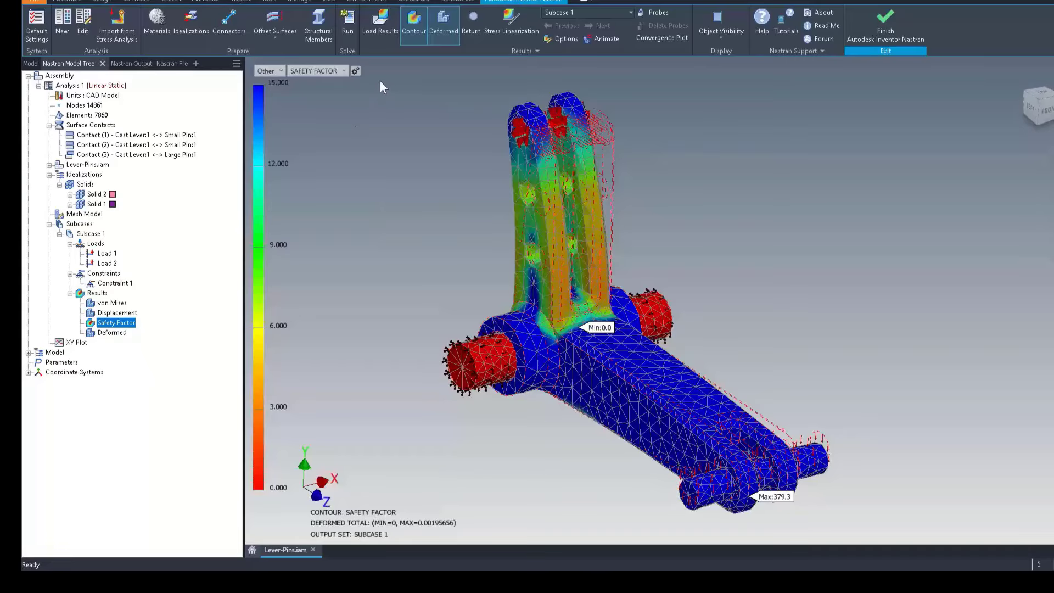
{"action": "left_click_drag", "start_coordinate": [380, 80], "coordinate": [459, 233]}
- List the parts of Lever-Pins.iam and check the visibility and exclusion options for the large pin, leaving them unchanged
{"action": "left_click", "coordinate": [49, 164]}
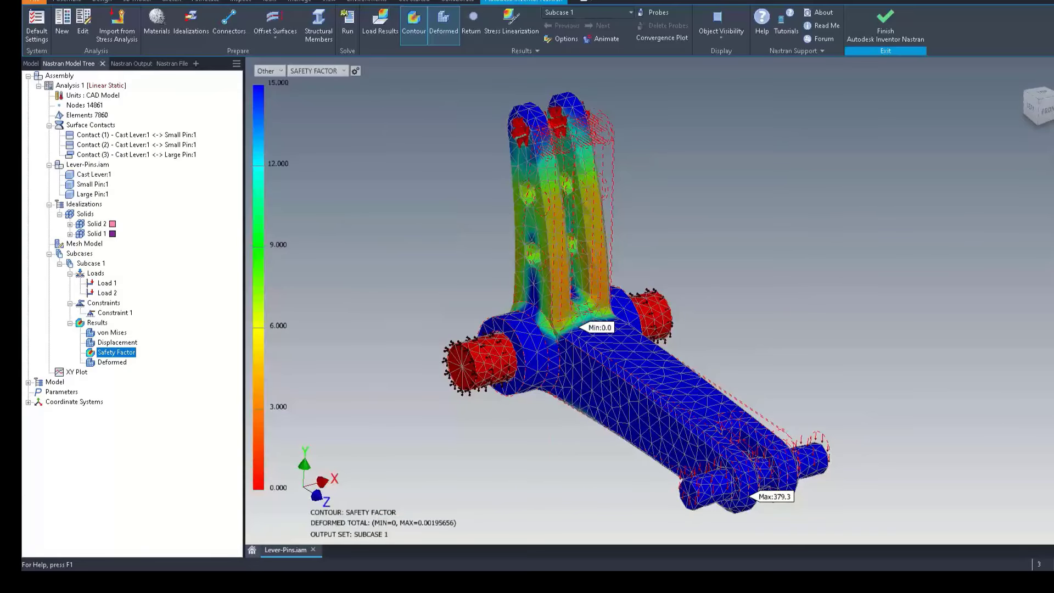
{"action": "left_click", "coordinate": [101, 197]}
{"action": "right_click", "coordinate": [102, 201]}
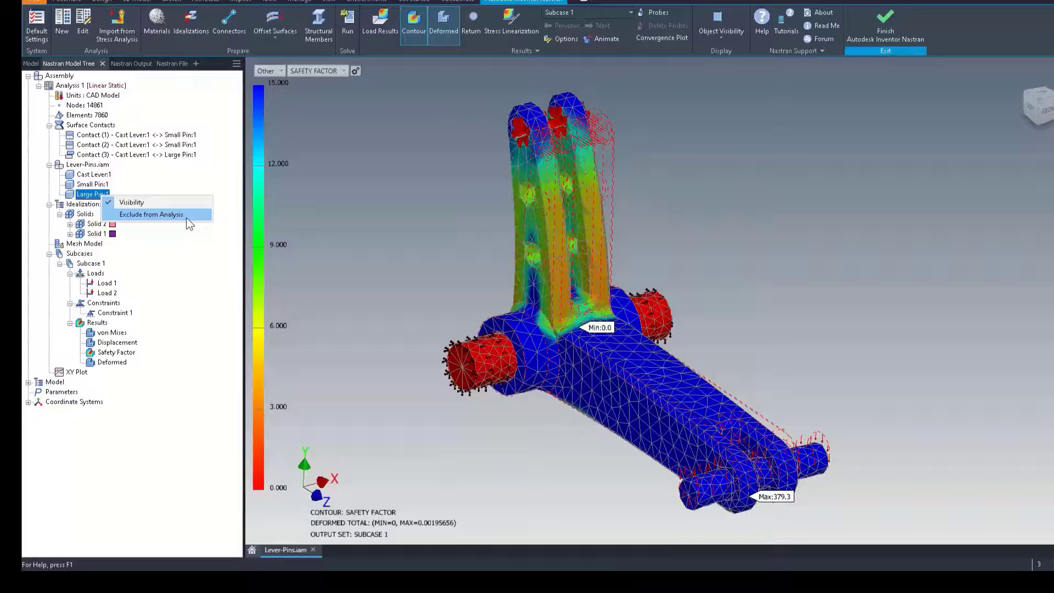
{"action": "left_click", "coordinate": [402, 220]}
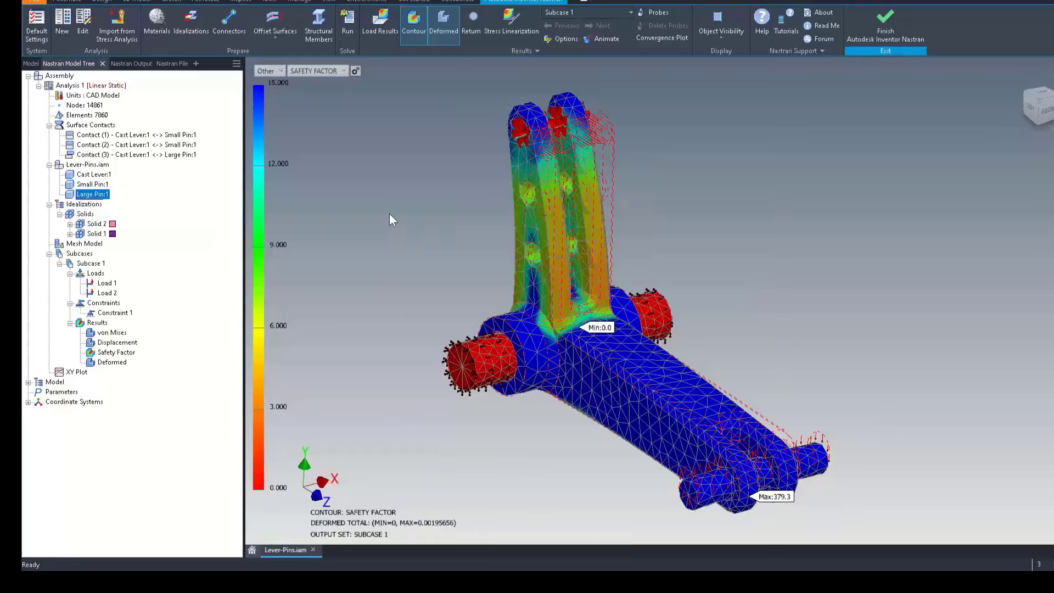